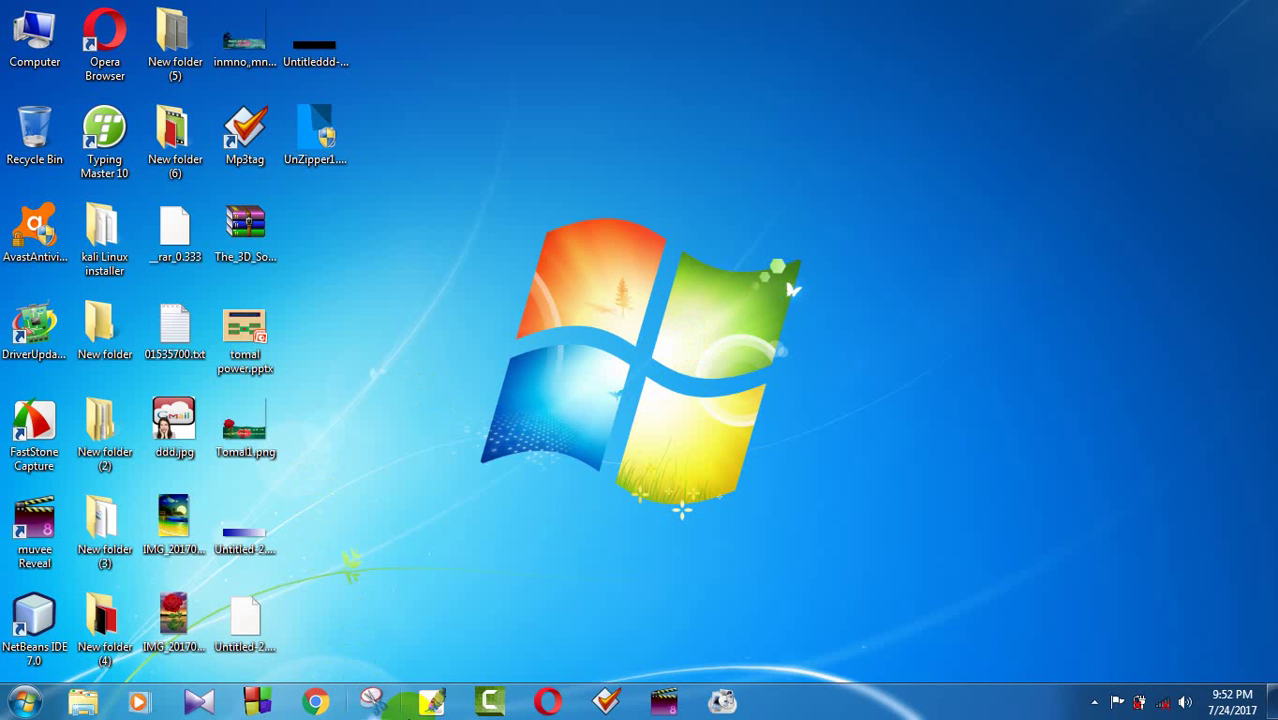
Switch to Adobe Photoshop and dismiss its Welcome Screen.
left_click(428, 706)
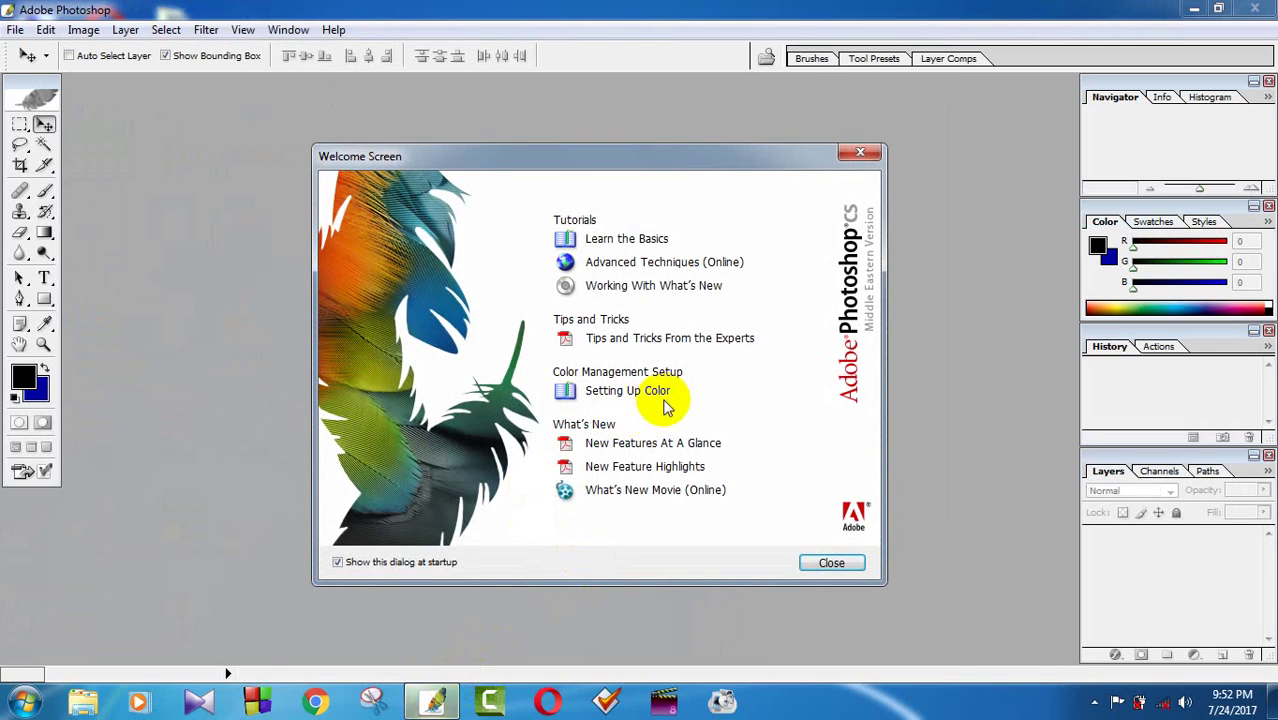
left_click(838, 568)
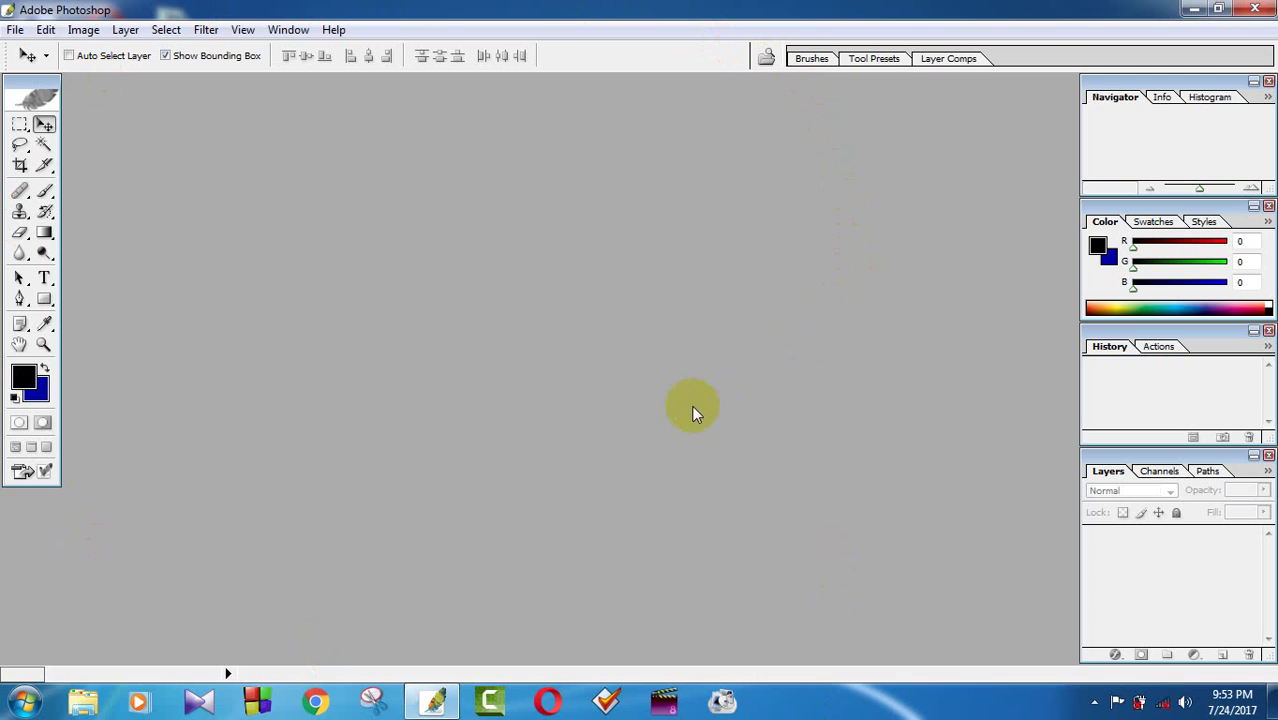
Start a new document and name it "falk tom".
left_click(15, 31)
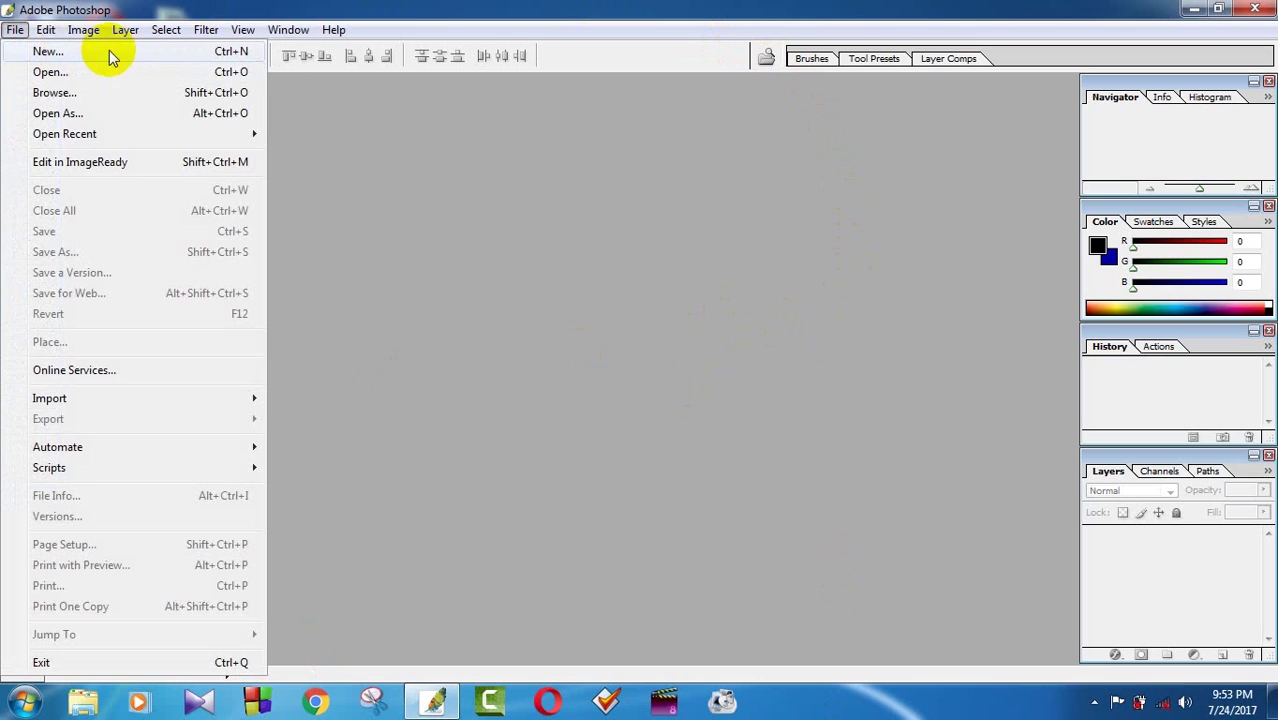
left_click(240, 51)
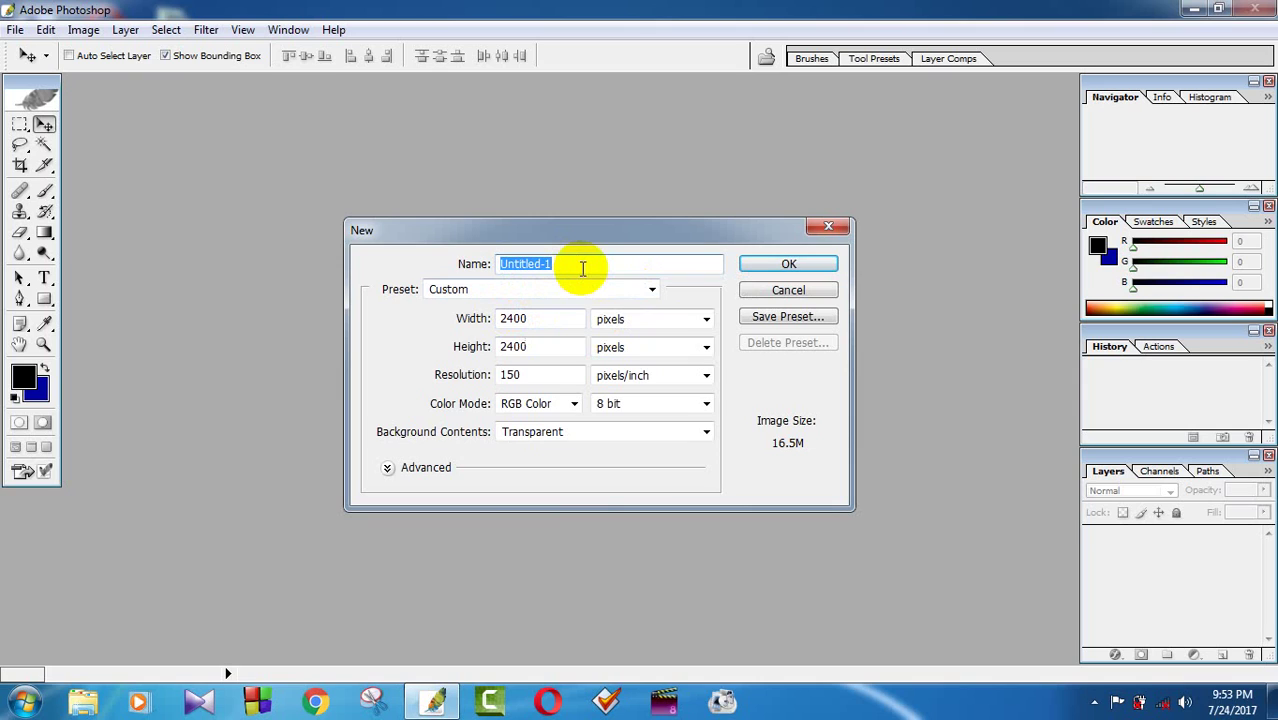
key("BackSpace")
type("falk")
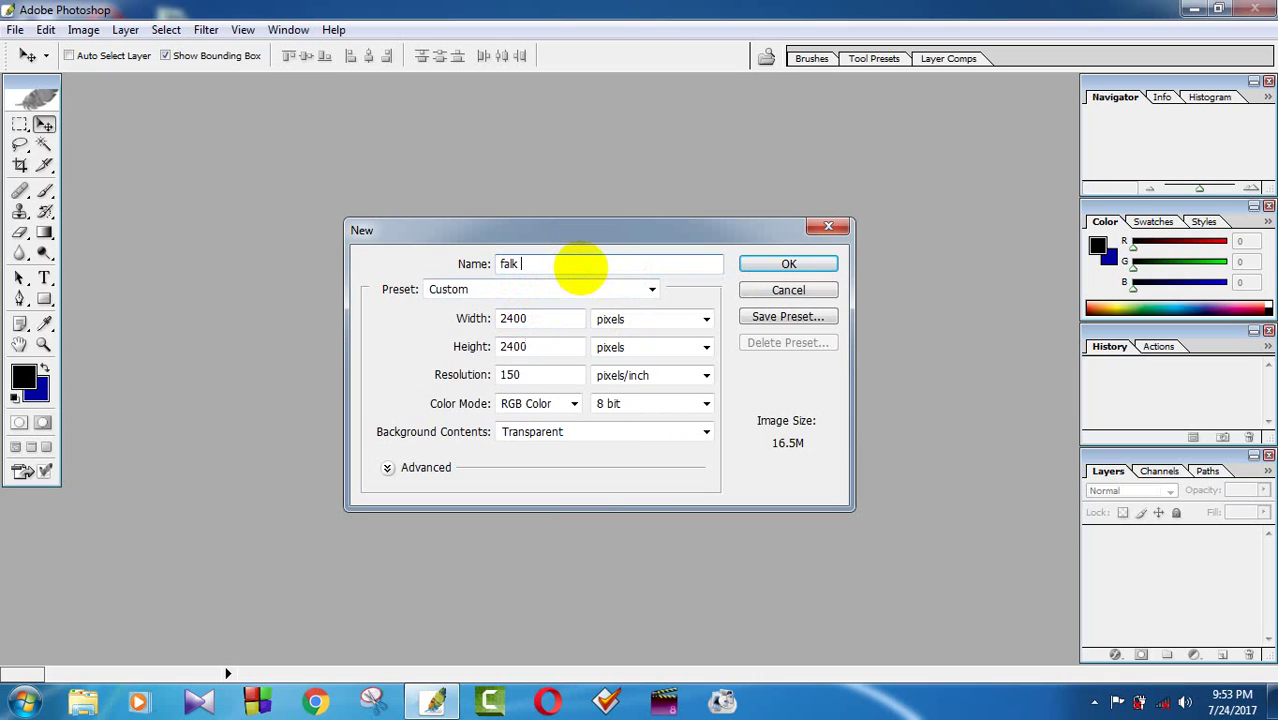
type(" tom")
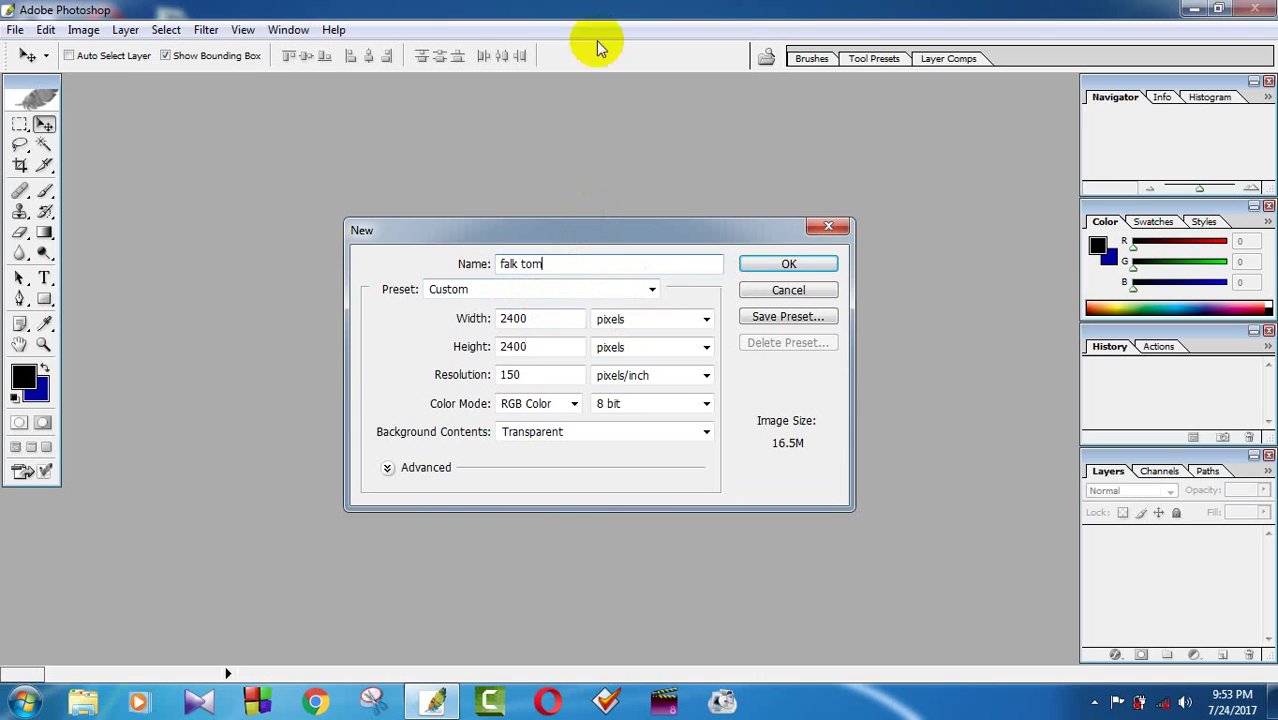
Choose the A4 size preset for the new document.
left_click(650, 290)
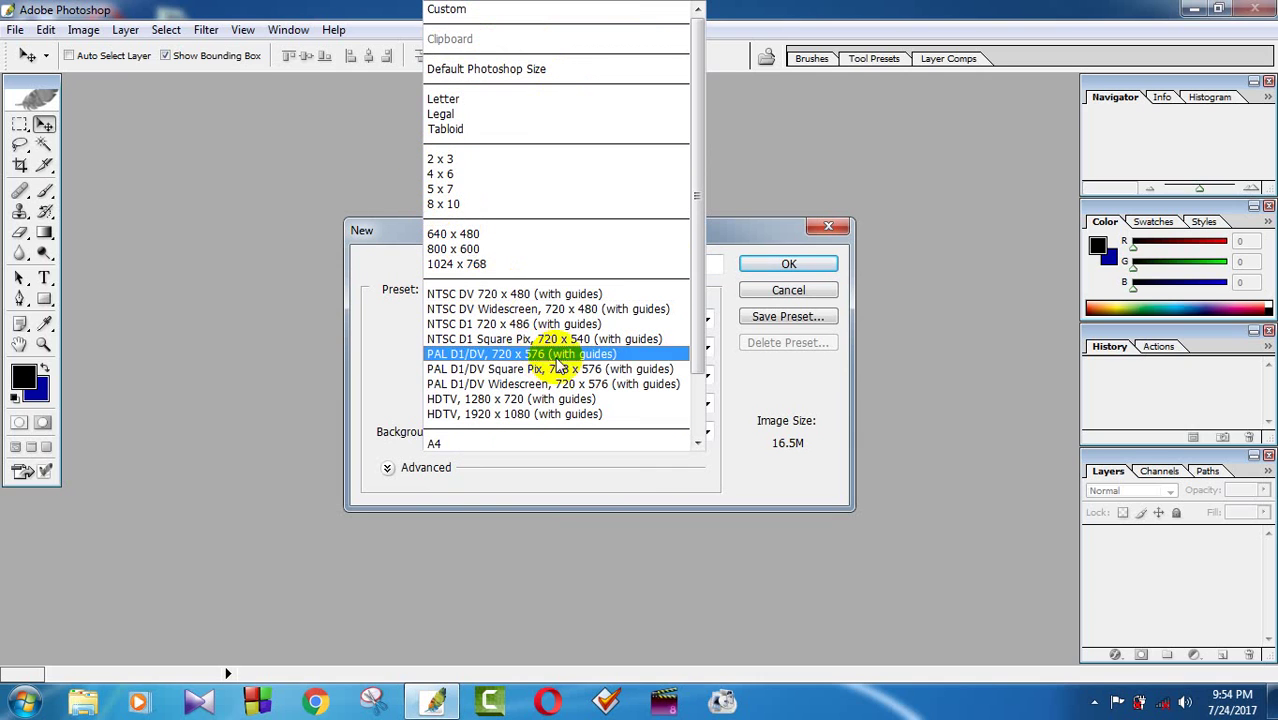
left_click_drag(695, 318, 678, 402)
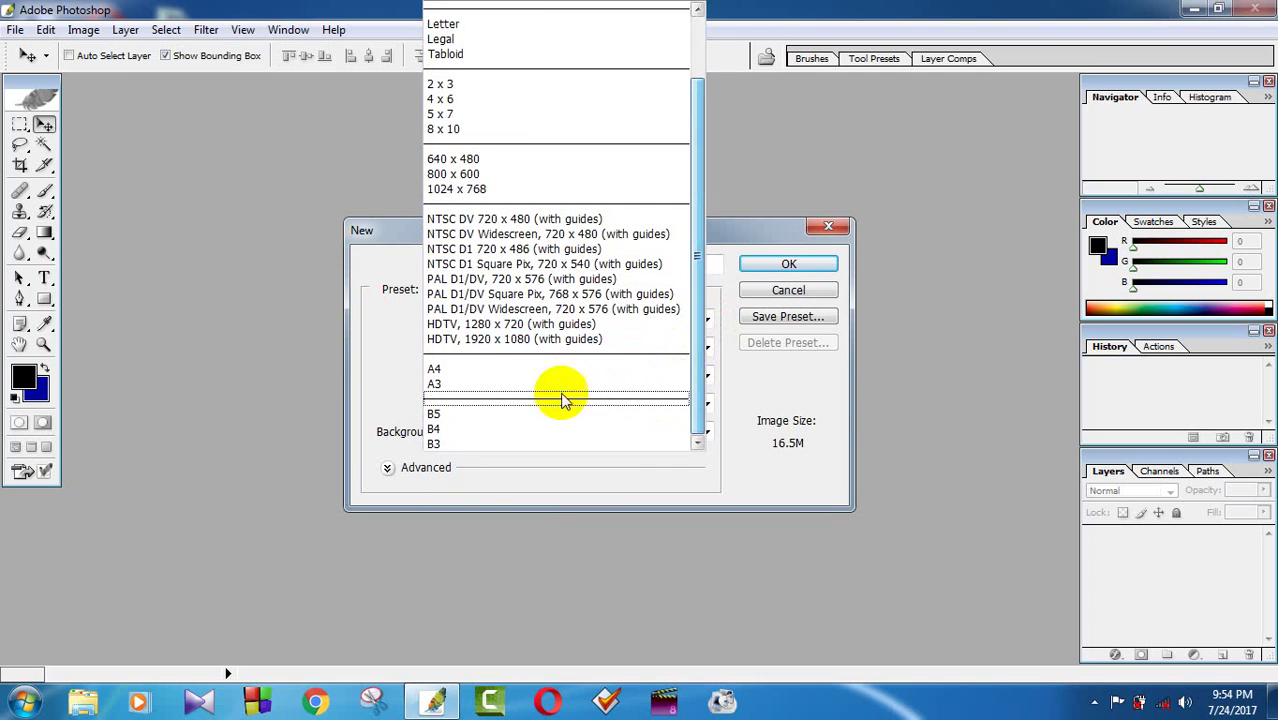
left_click(439, 371)
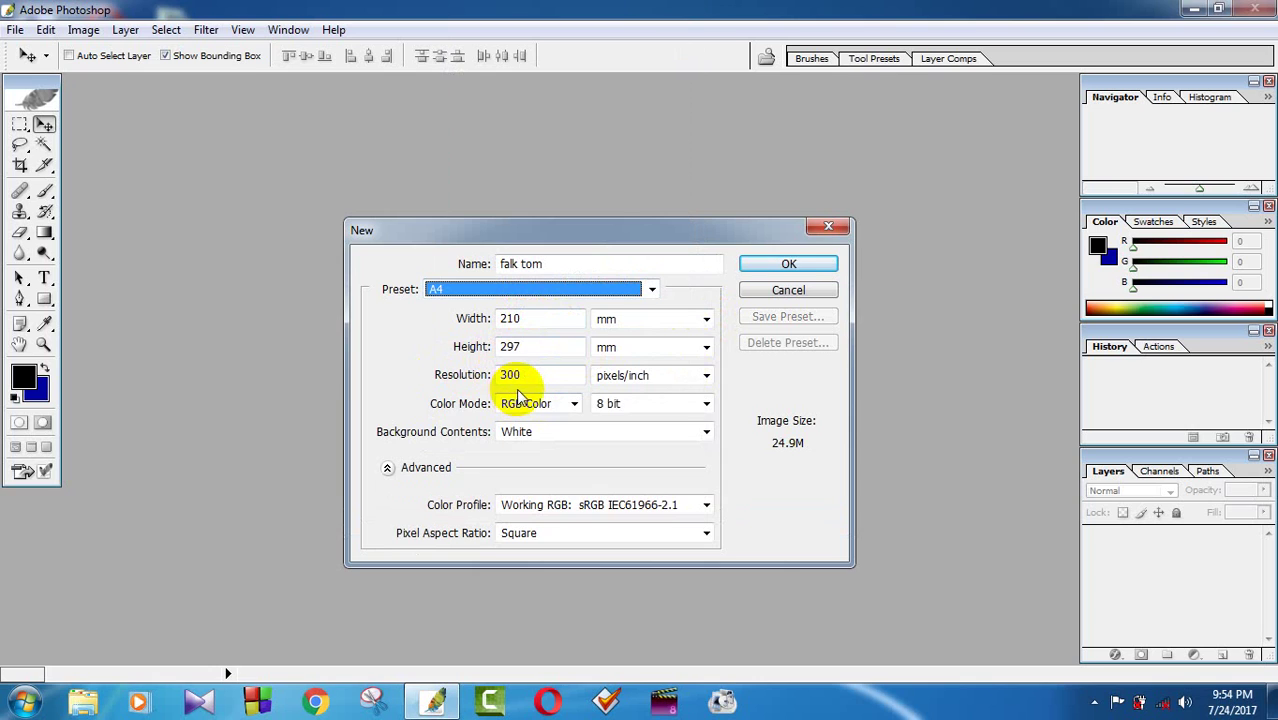
Try pixels, inches, cm and picas as the width unit for the A4 document.
left_click(707, 322)
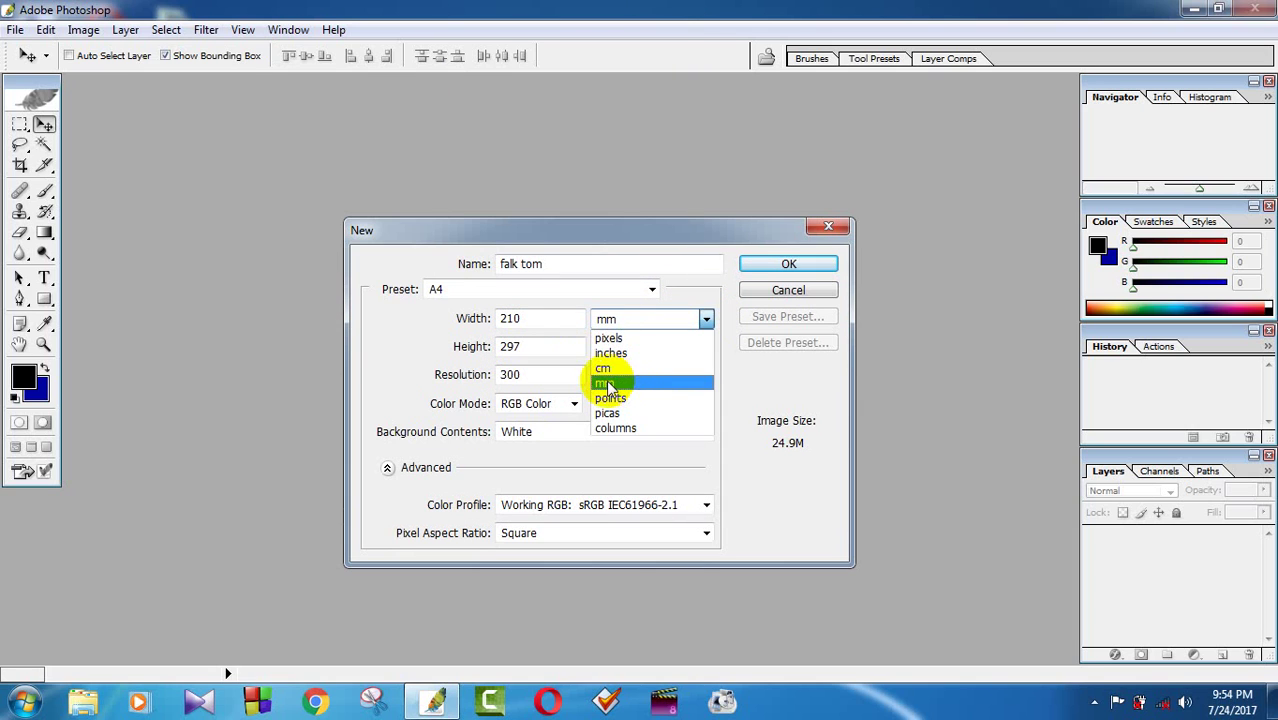
left_click(625, 343)
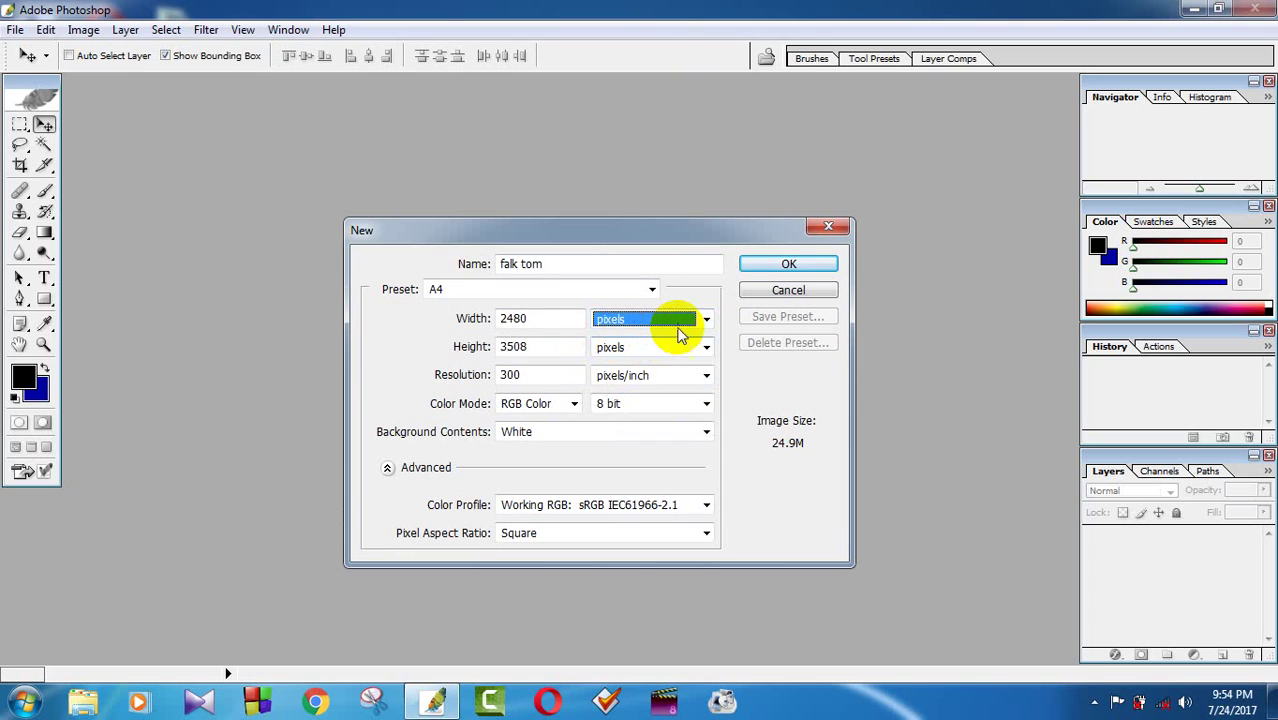
left_click(700, 319)
left_click(627, 353)
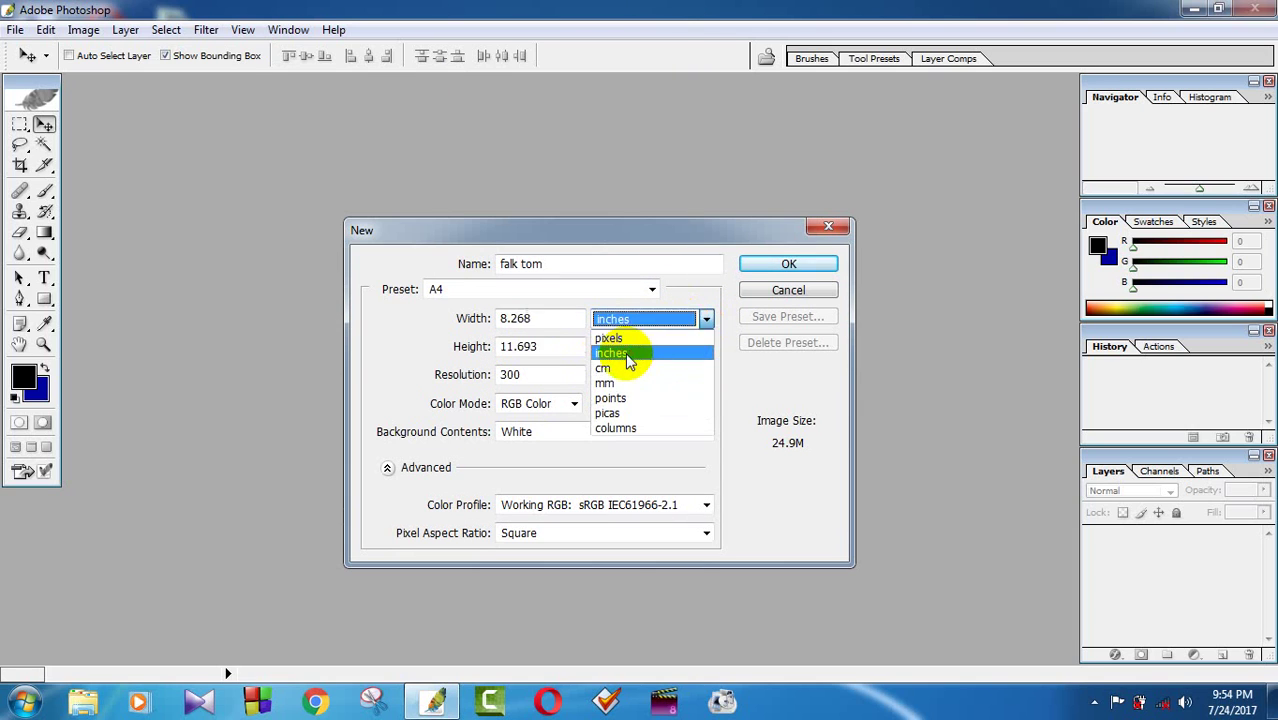
left_click(707, 319)
left_click(630, 369)
left_click(707, 319)
left_click(614, 413)
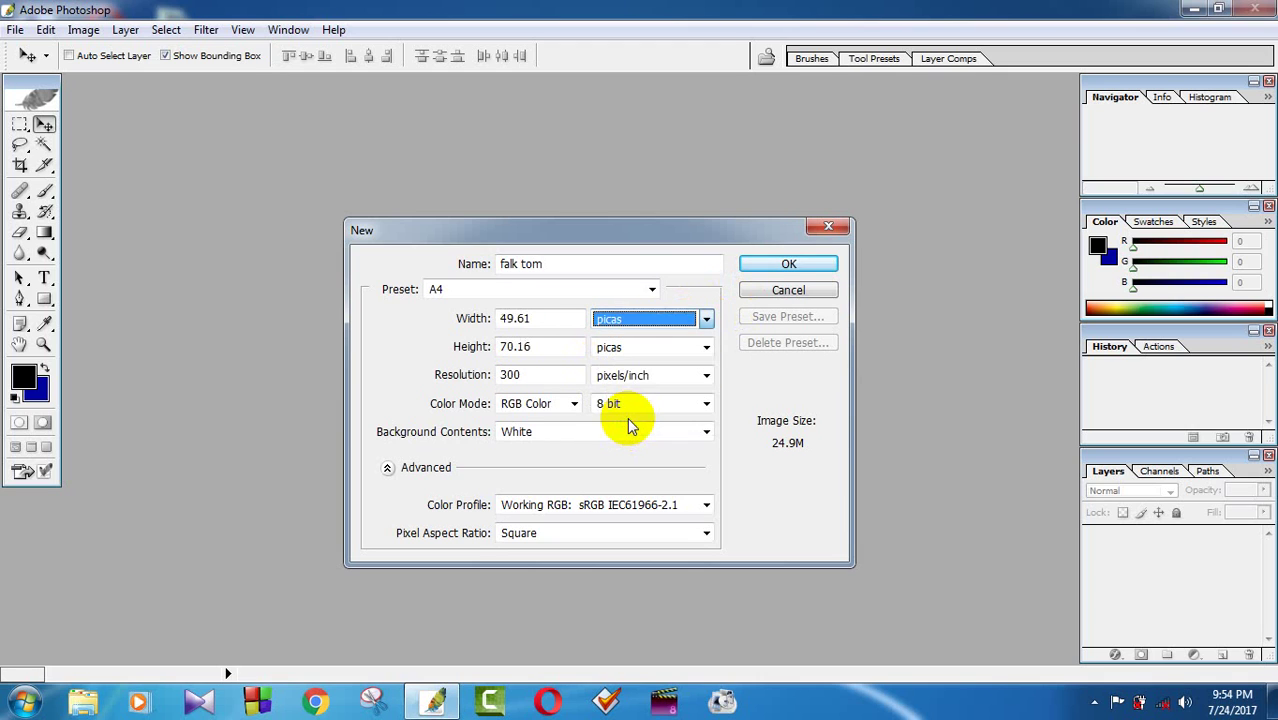
left_click(706, 319)
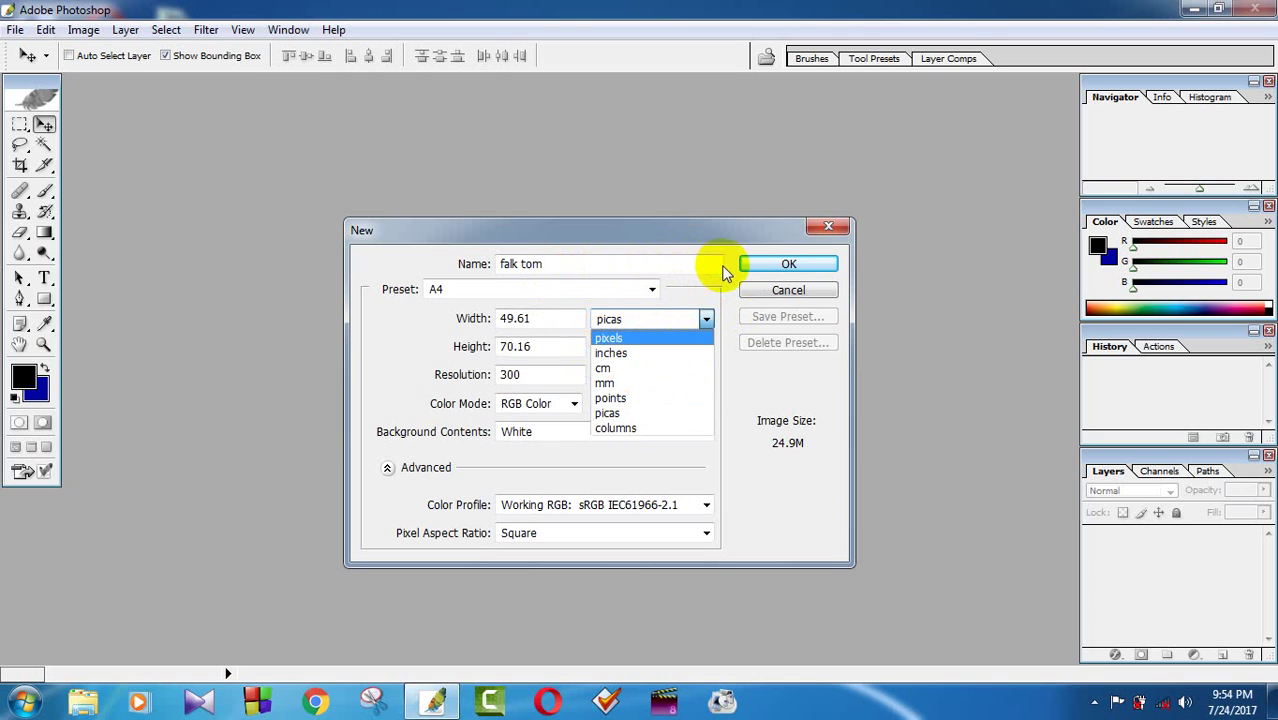
Choose the 640 x 480 preset and create the document.
left_click(650, 290)
left_click(650, 290)
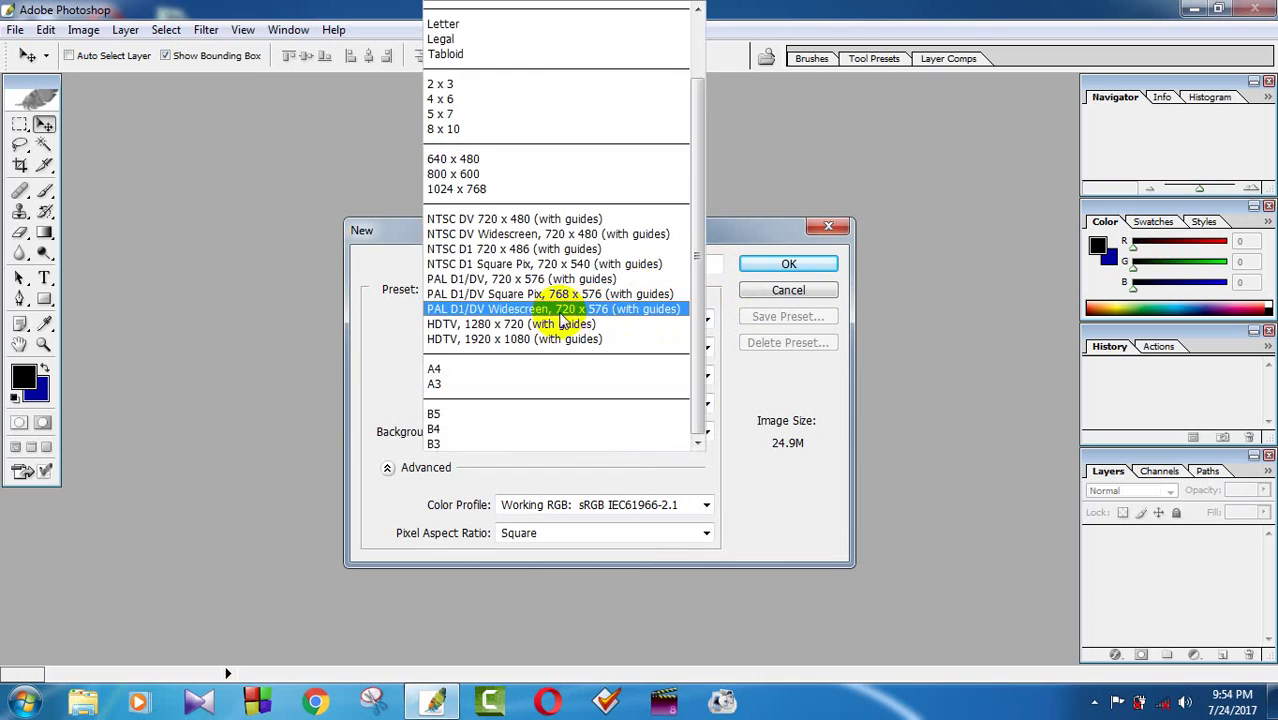
left_click(487, 162)
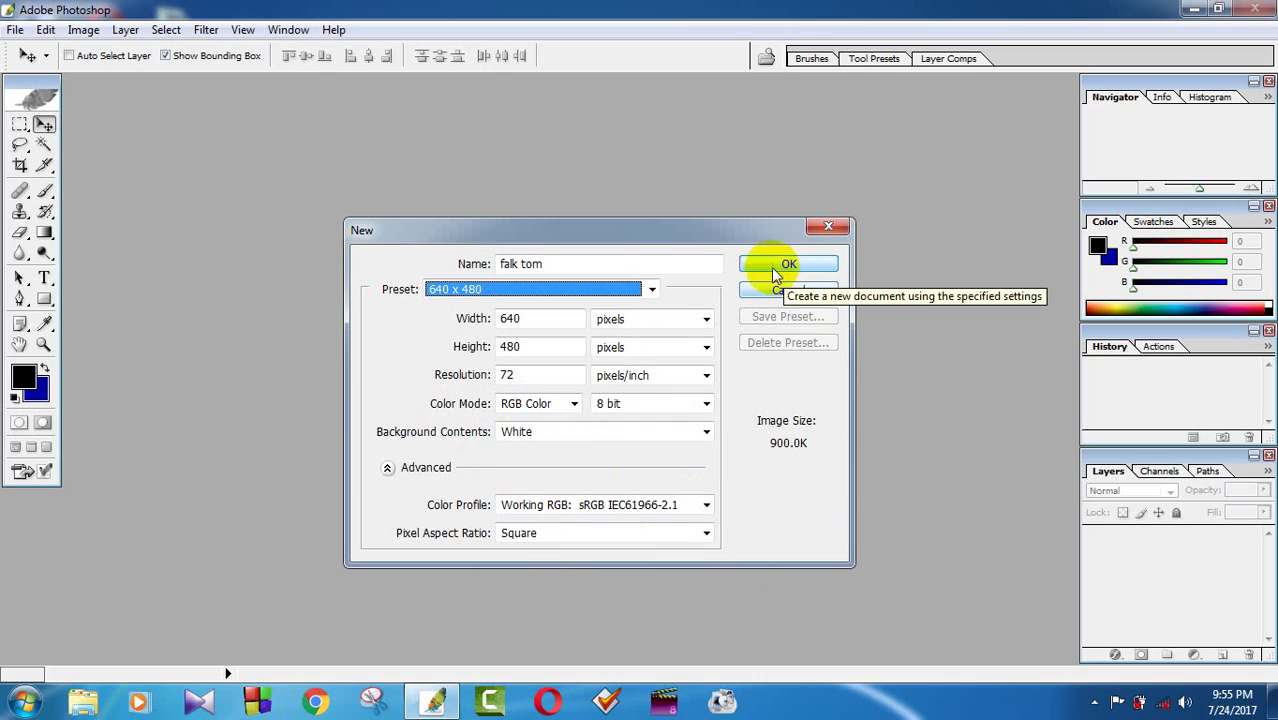
left_click(805, 264)
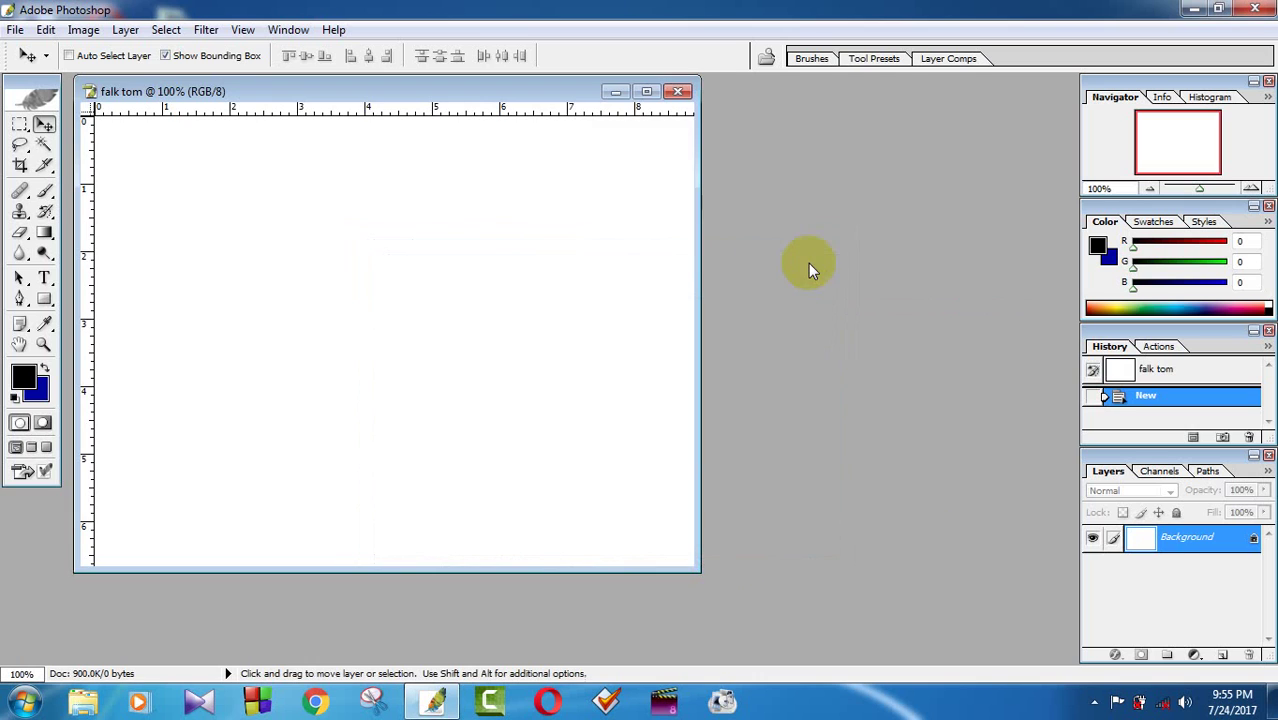
Maximize and restore the document window, and move it to the middle of the workspace.
left_click(646, 91)
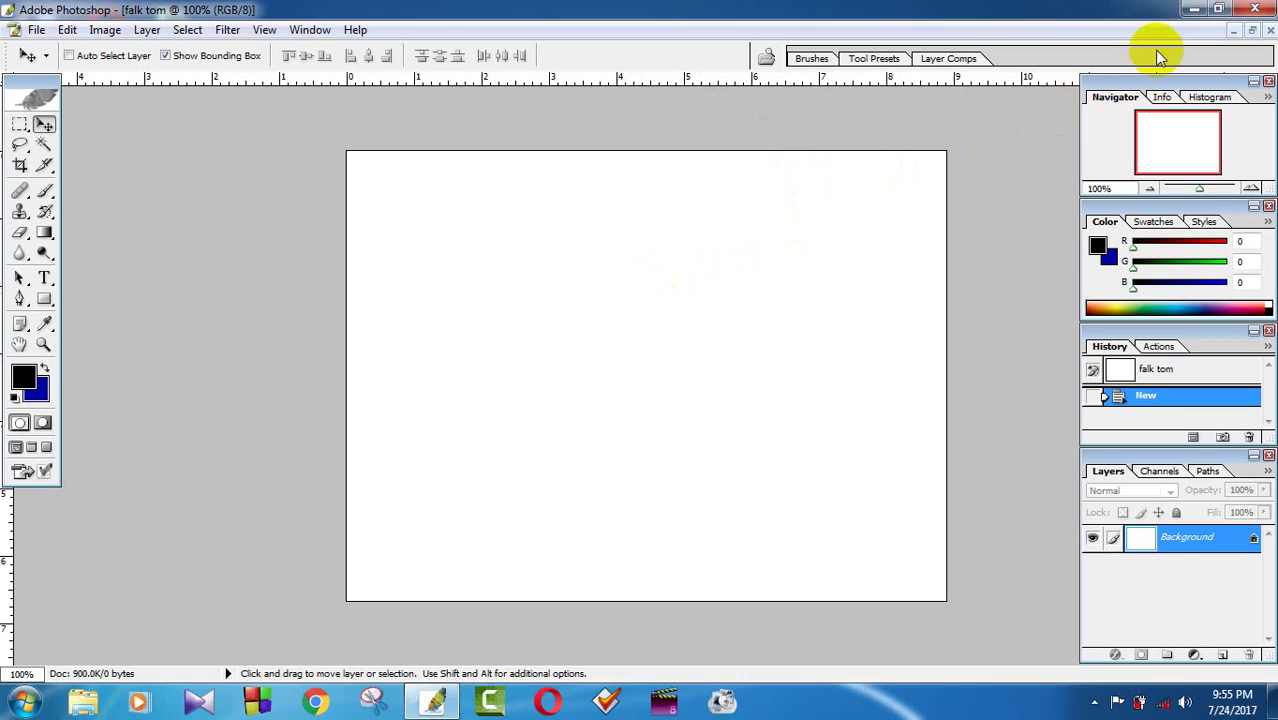
left_click(1251, 31)
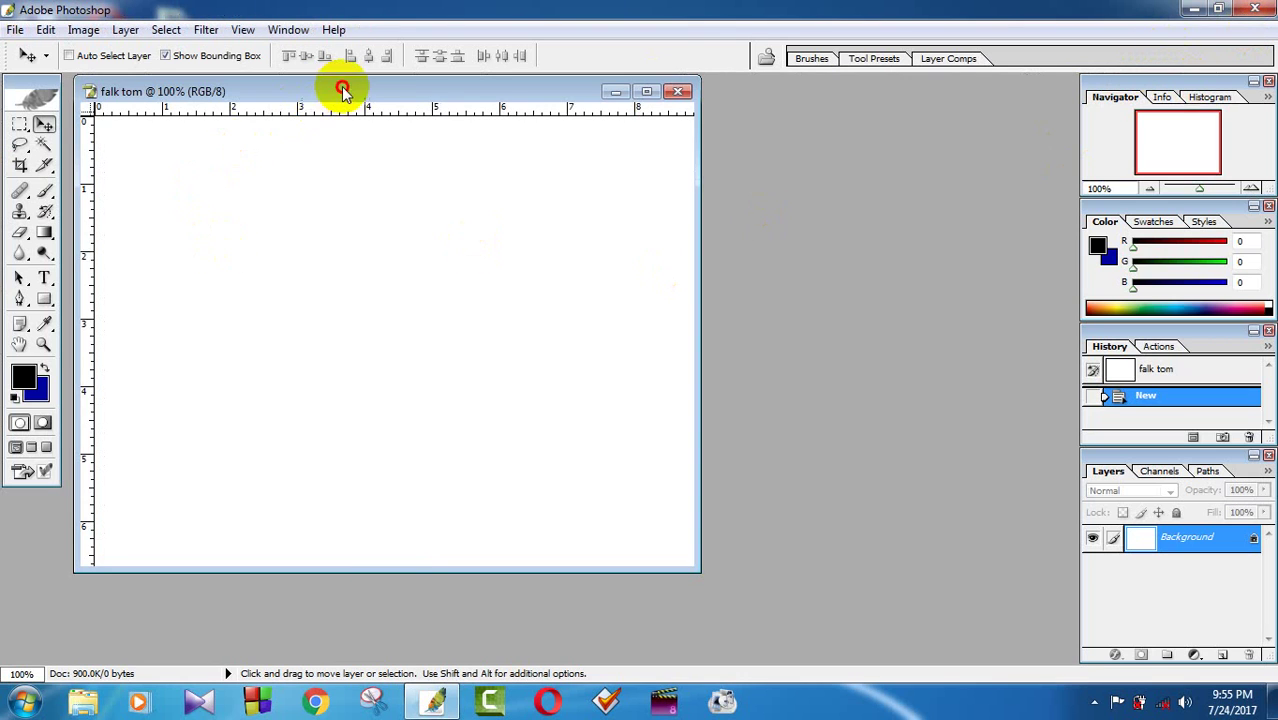
left_click_drag(335, 91, 532, 111)
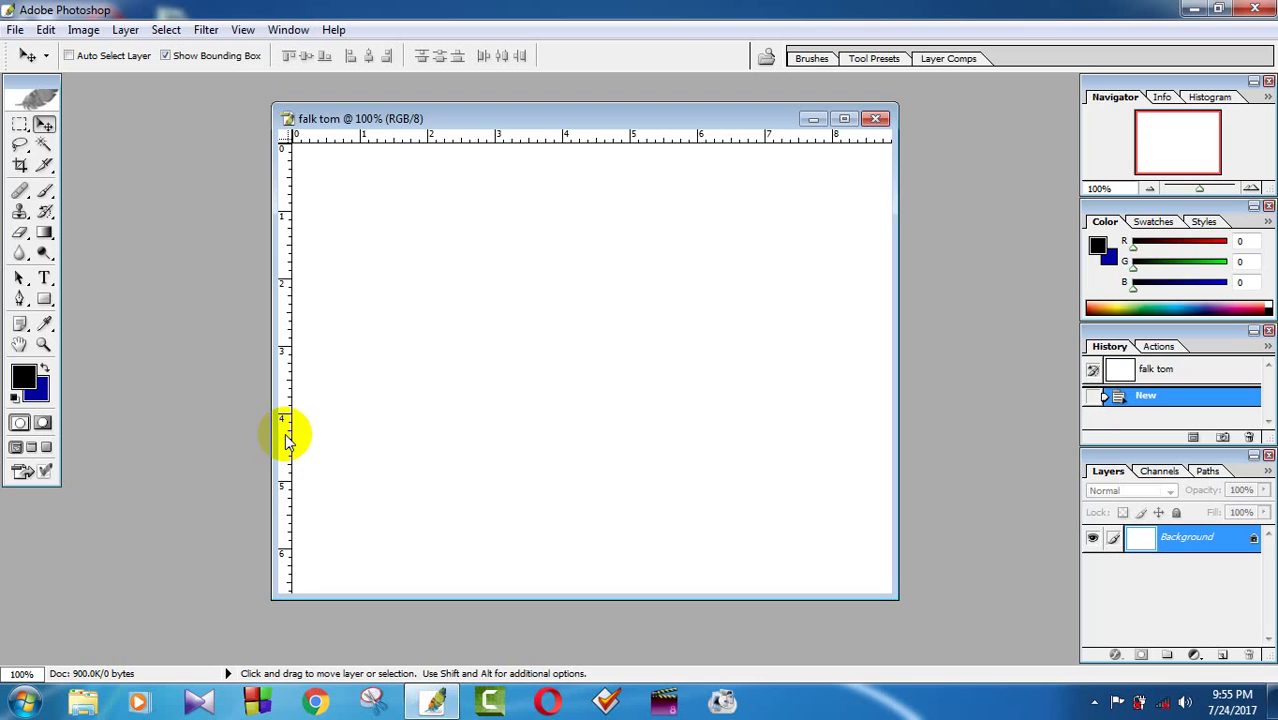
Toggle the rulers off and on, and maximize the document window with the rulers hidden.
key("ctrl+r")
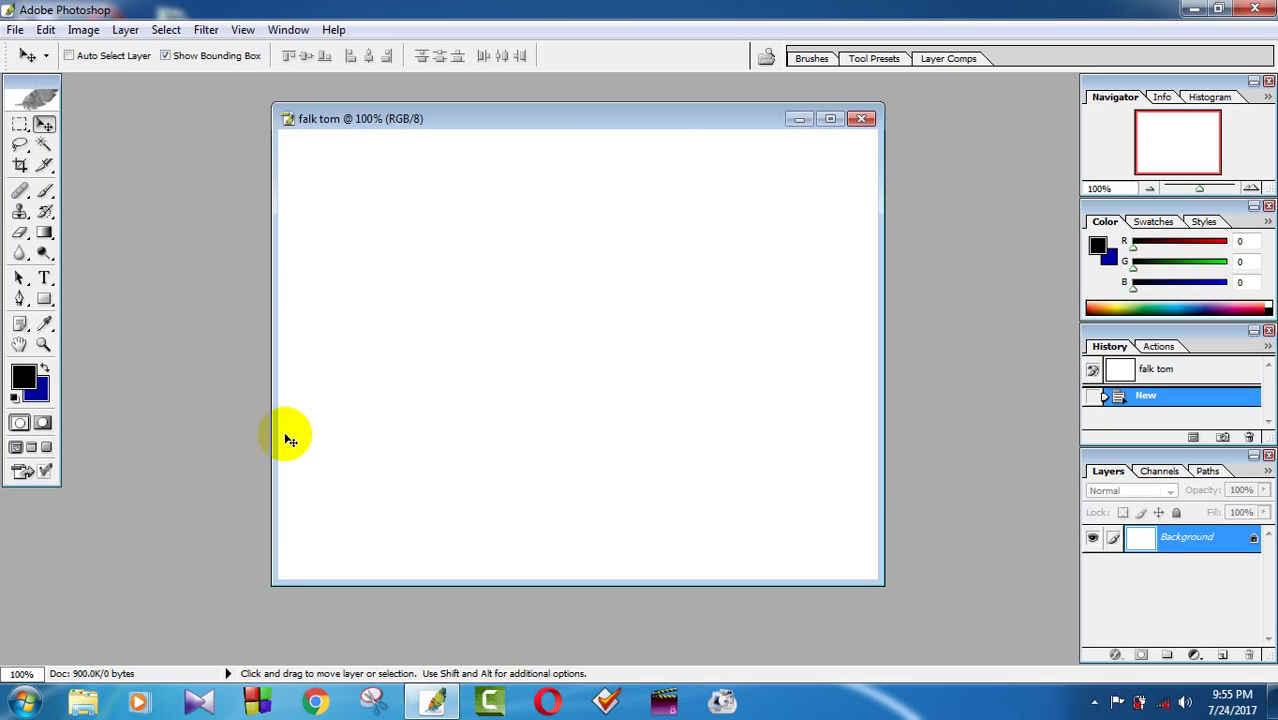
key("ctrl+r")
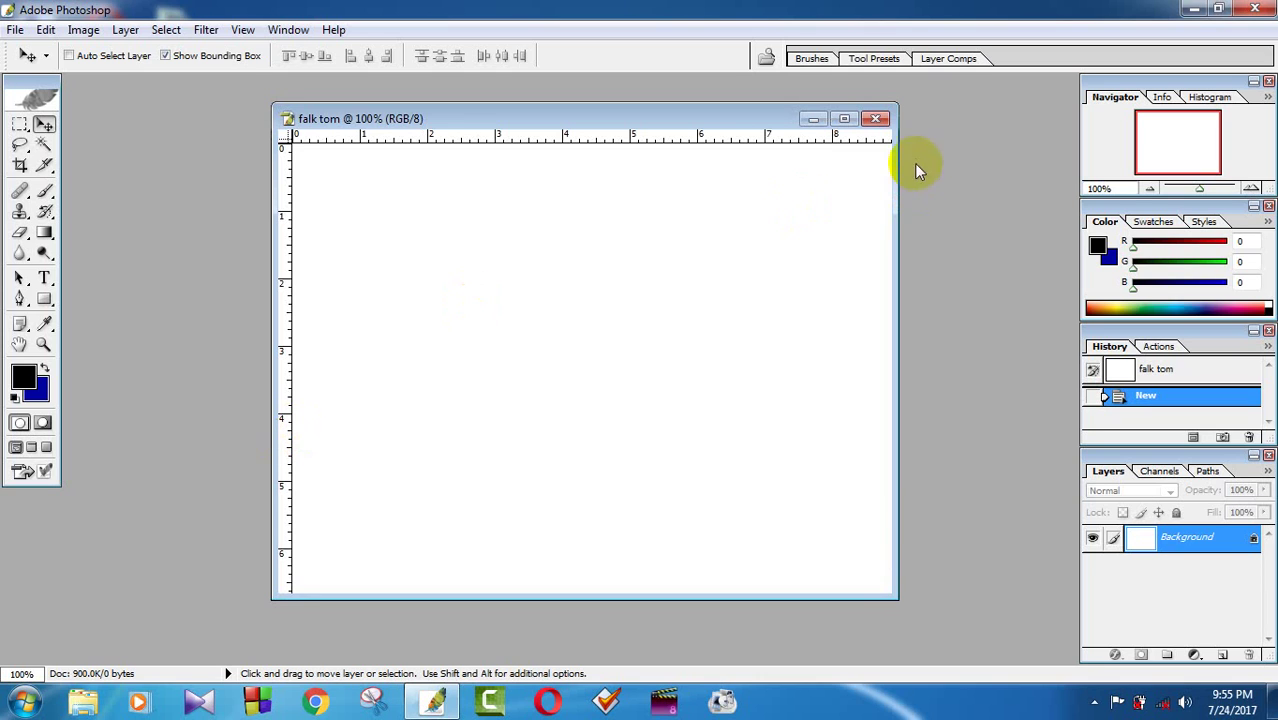
left_click(844, 118)
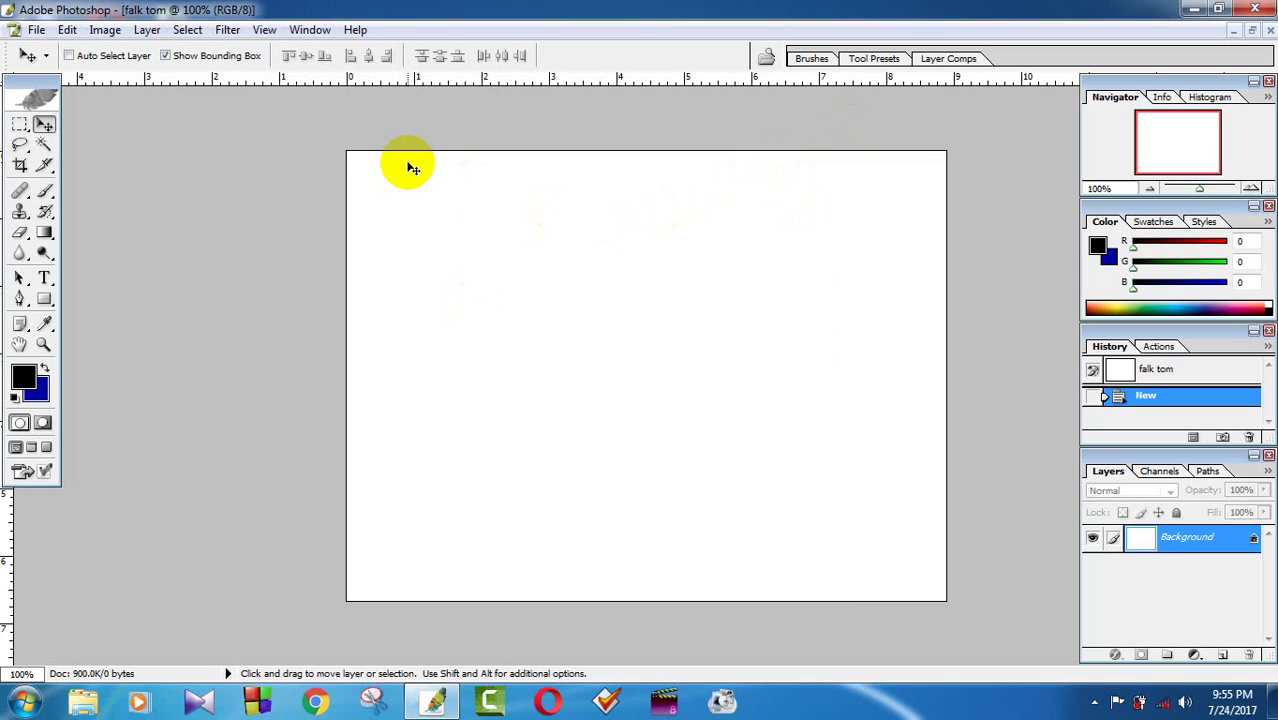
key("ctrl+r")
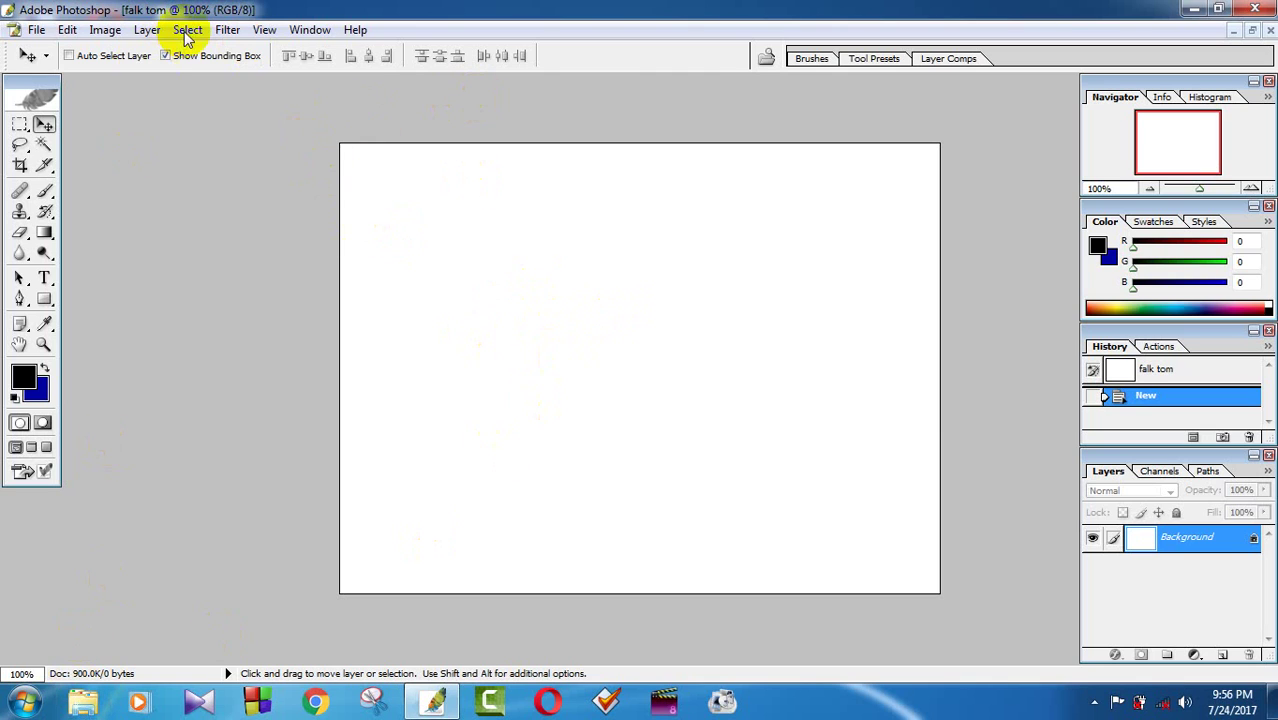
Set the document's zoom level to 80%.
left_click(20, 673)
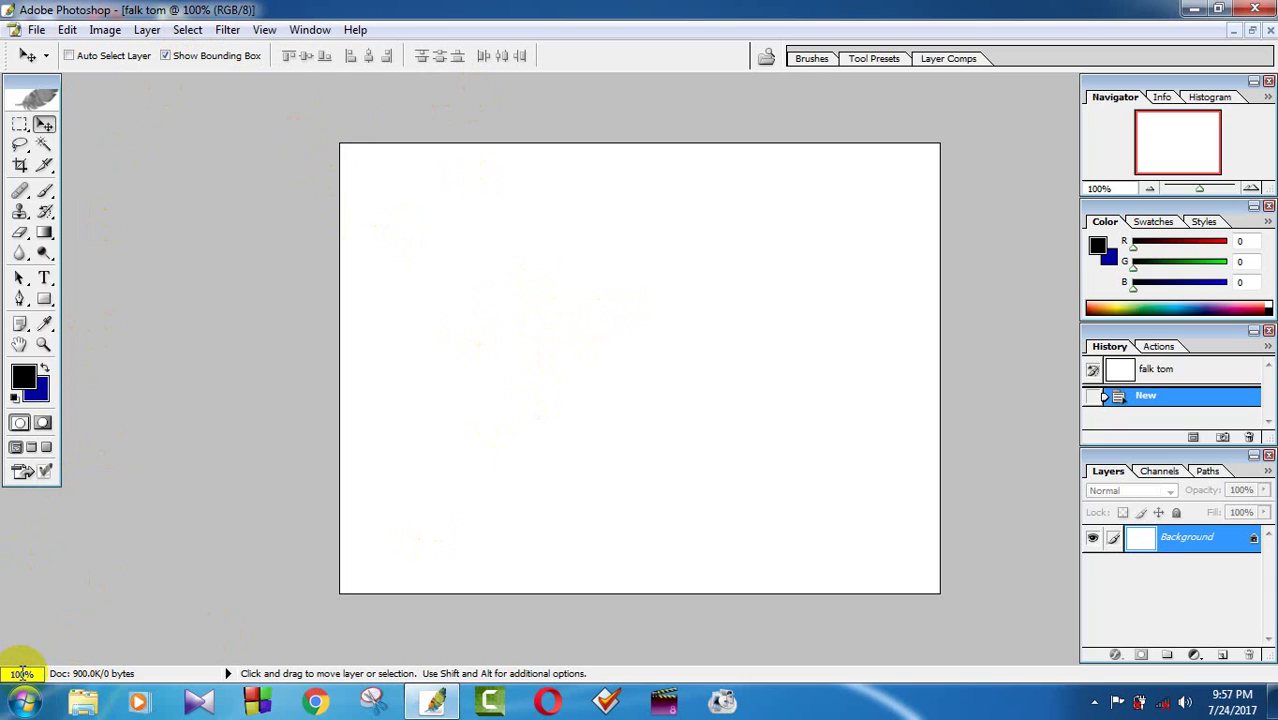
left_click(10, 673)
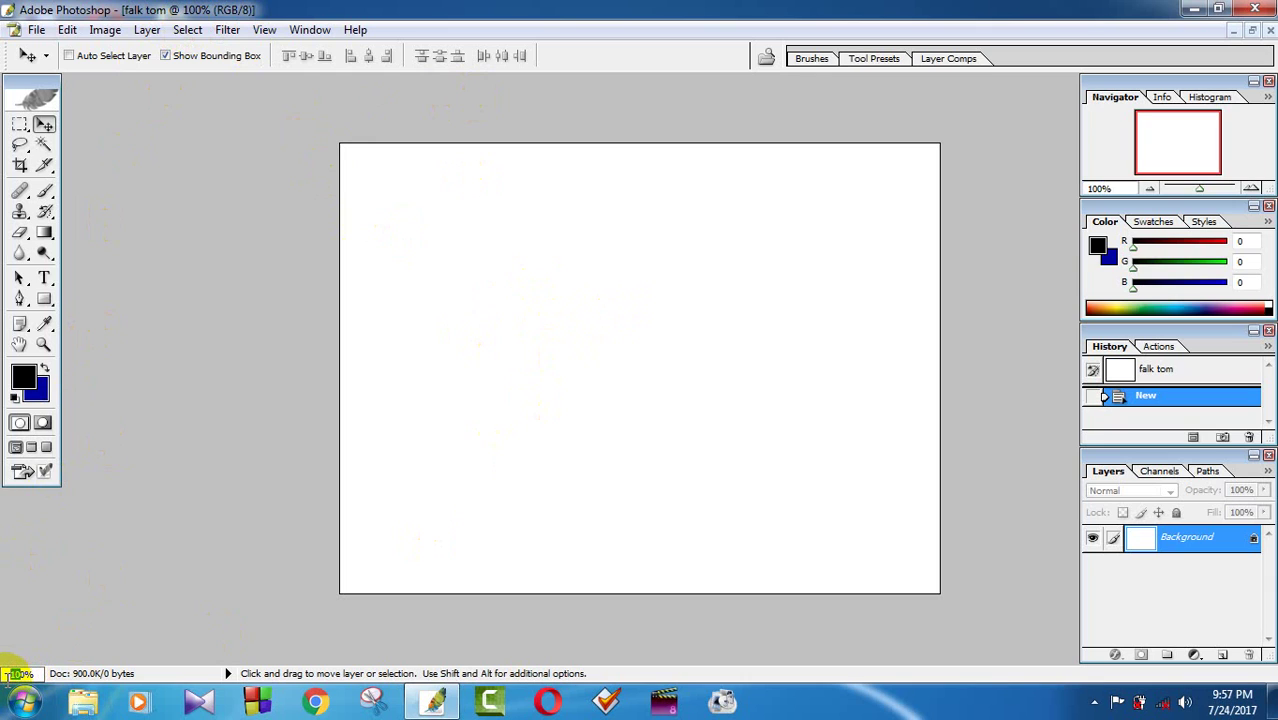
key("BackSpace")
type("8")
type("0")
key("Return")
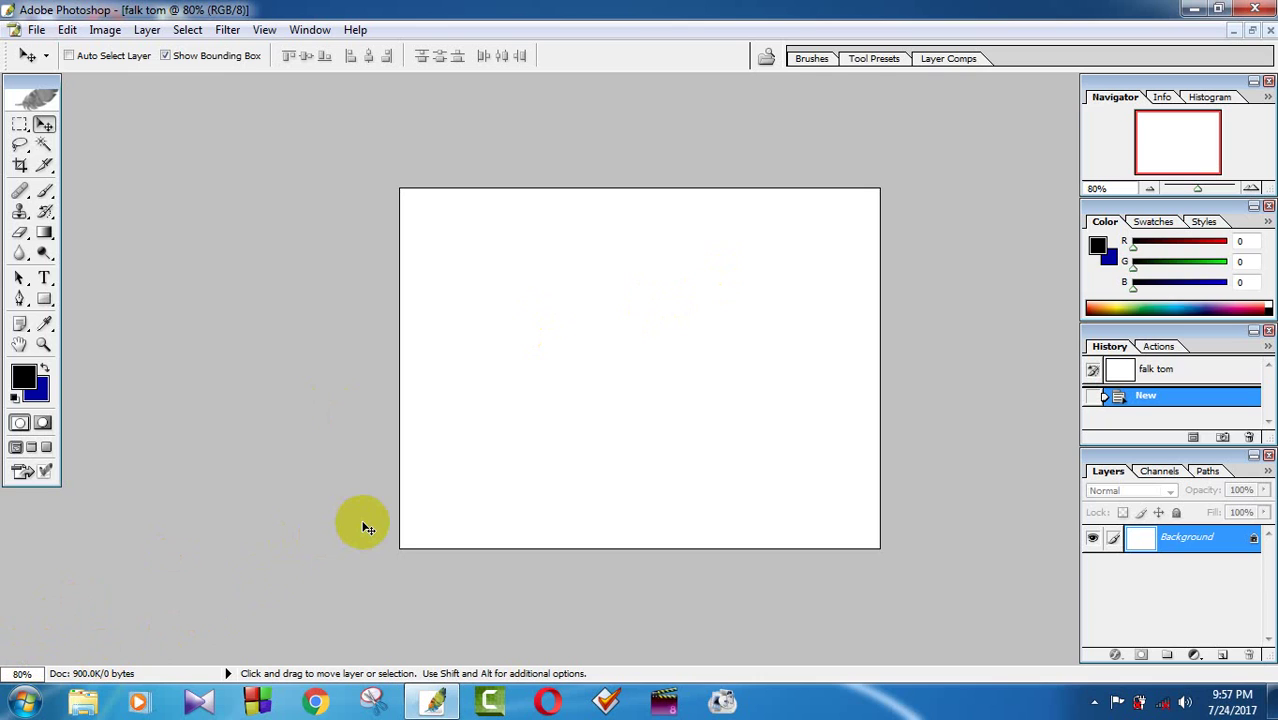
Zoom the canvas out and in, ending at a magnification of 106.48%.
key("ctrl+minus")
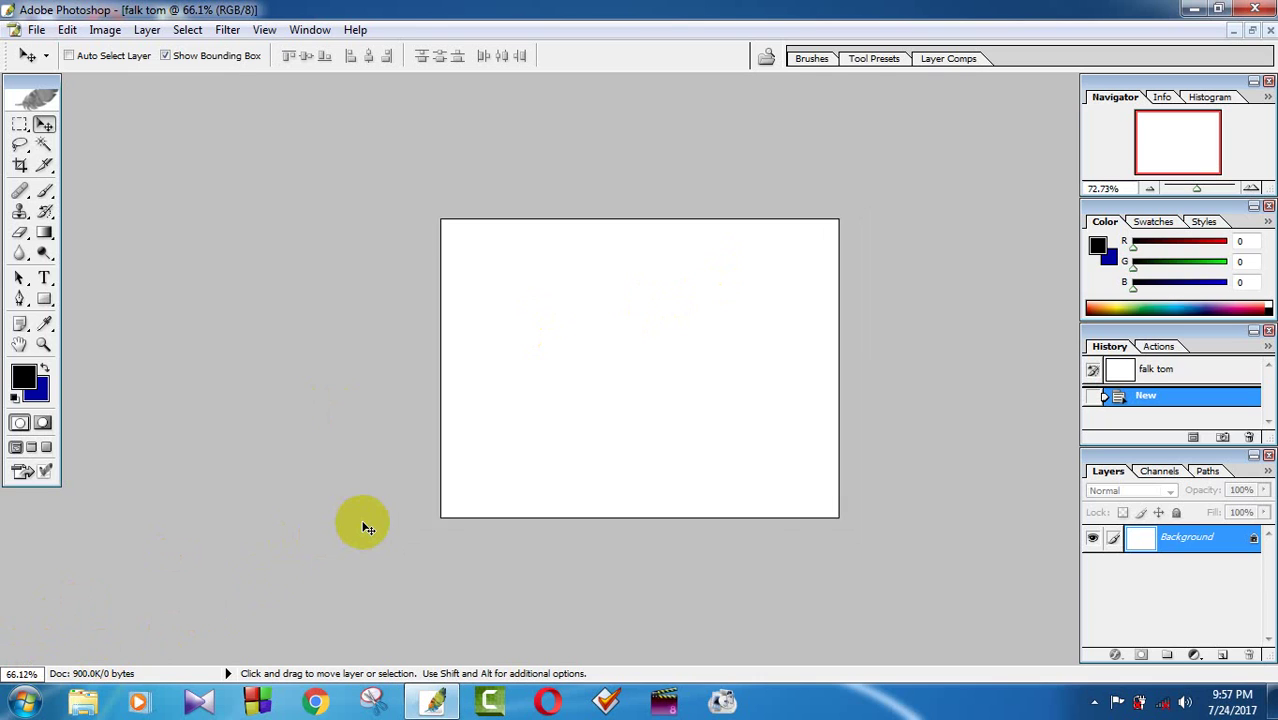
key("ctrl+0")
key("ctrl+minus")
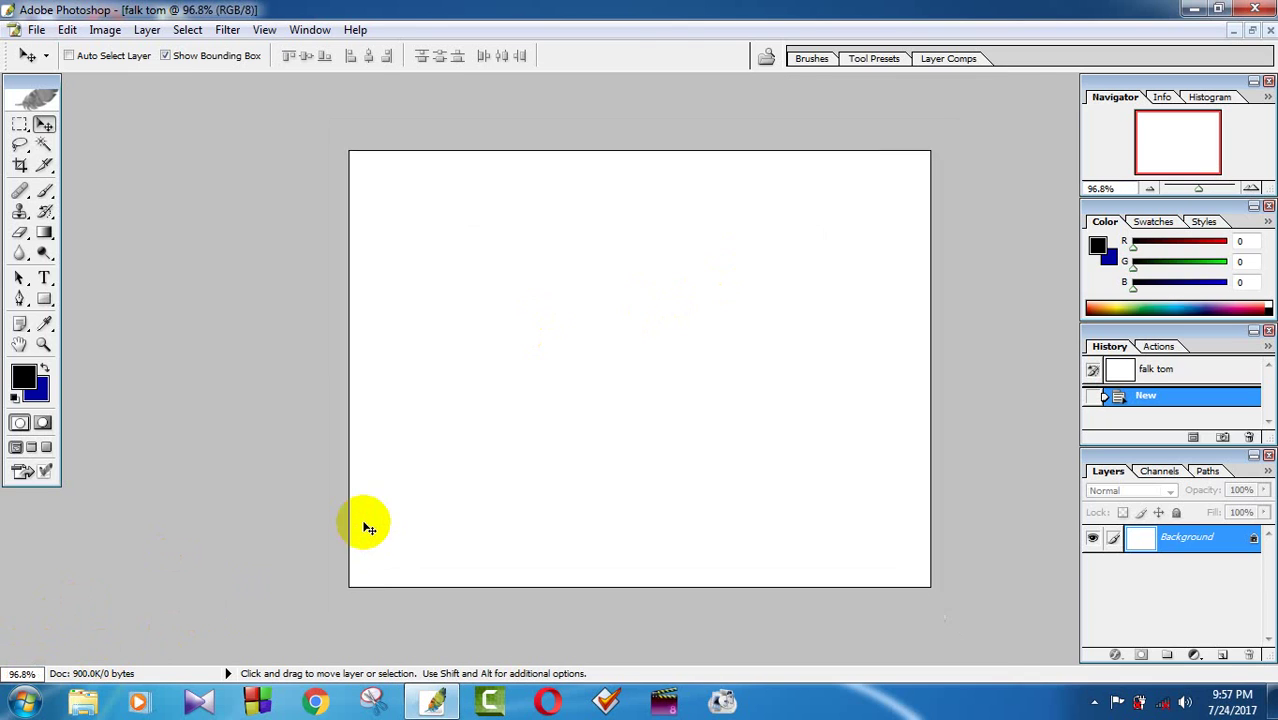
key("ctrl+plus")
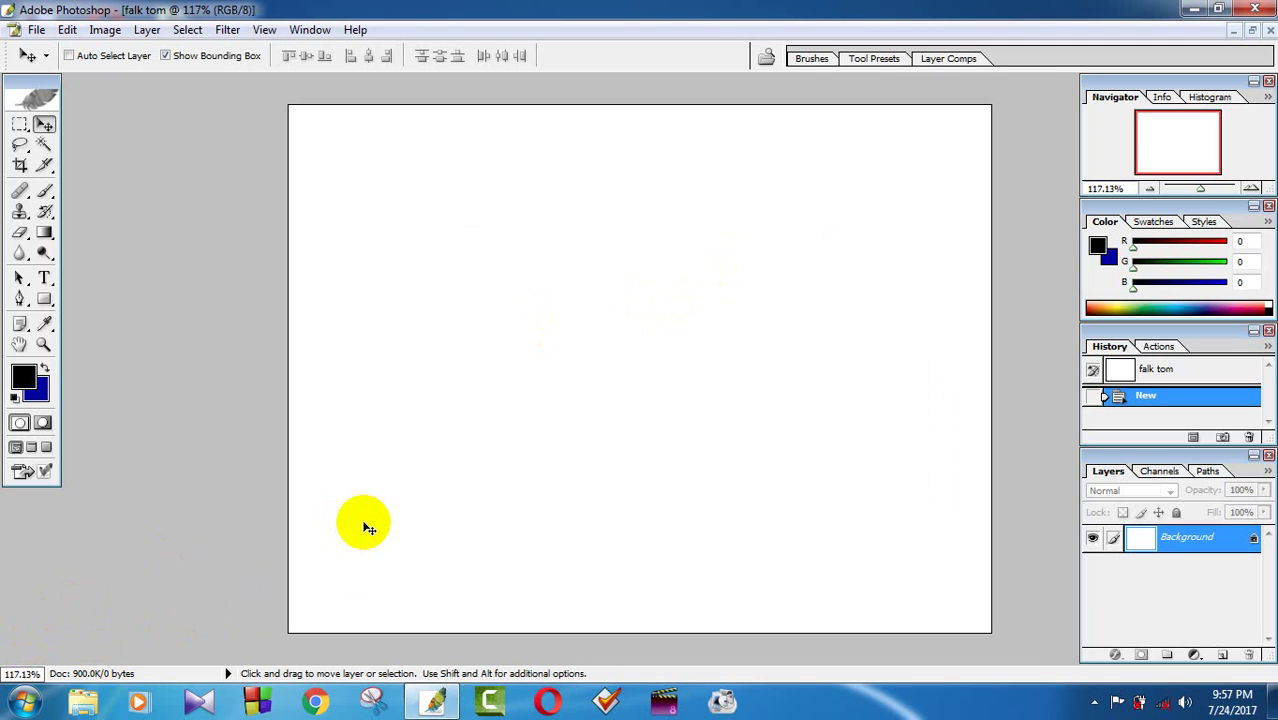
scroll(367, 527, "down", 1)
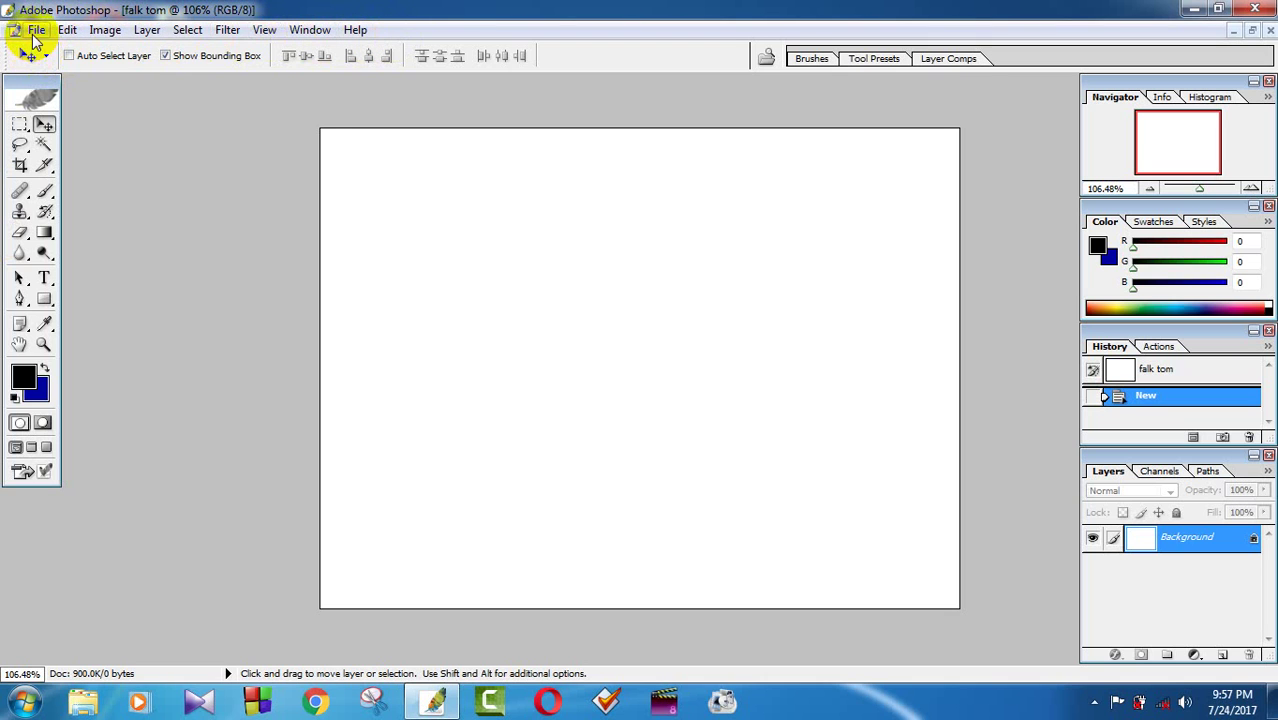
left_click(80, 34)
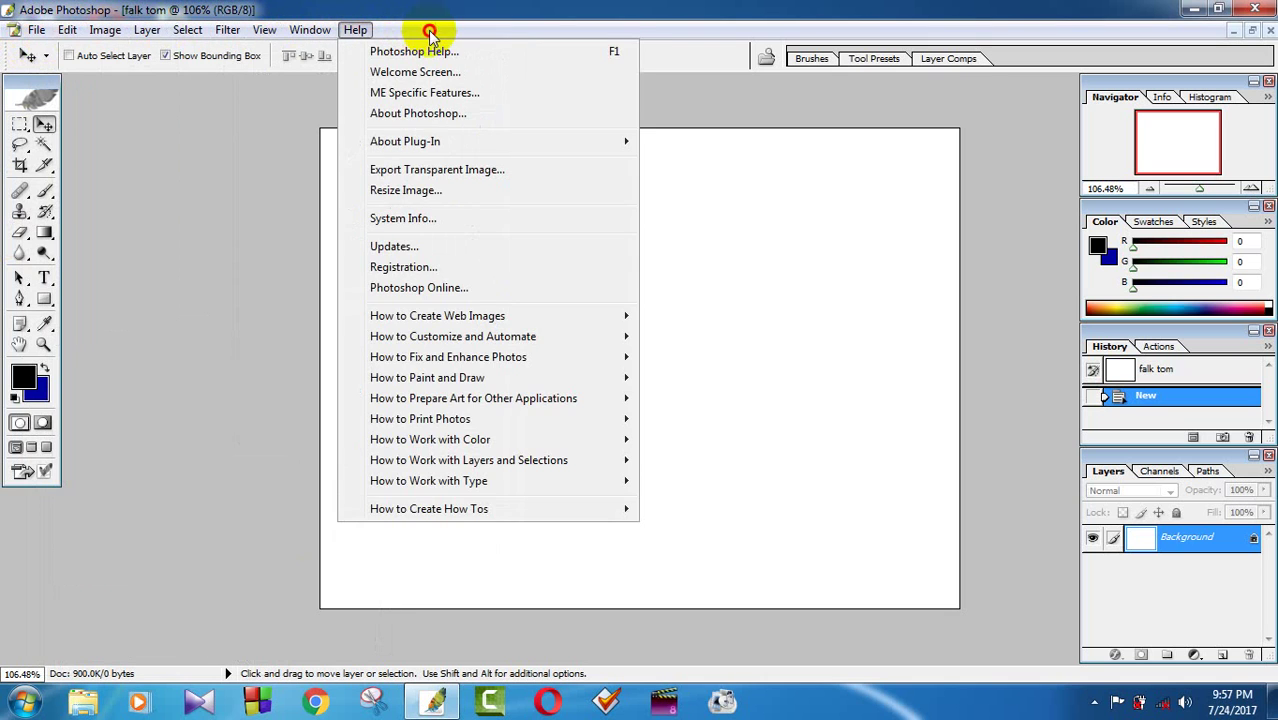
left_click(590, 28)
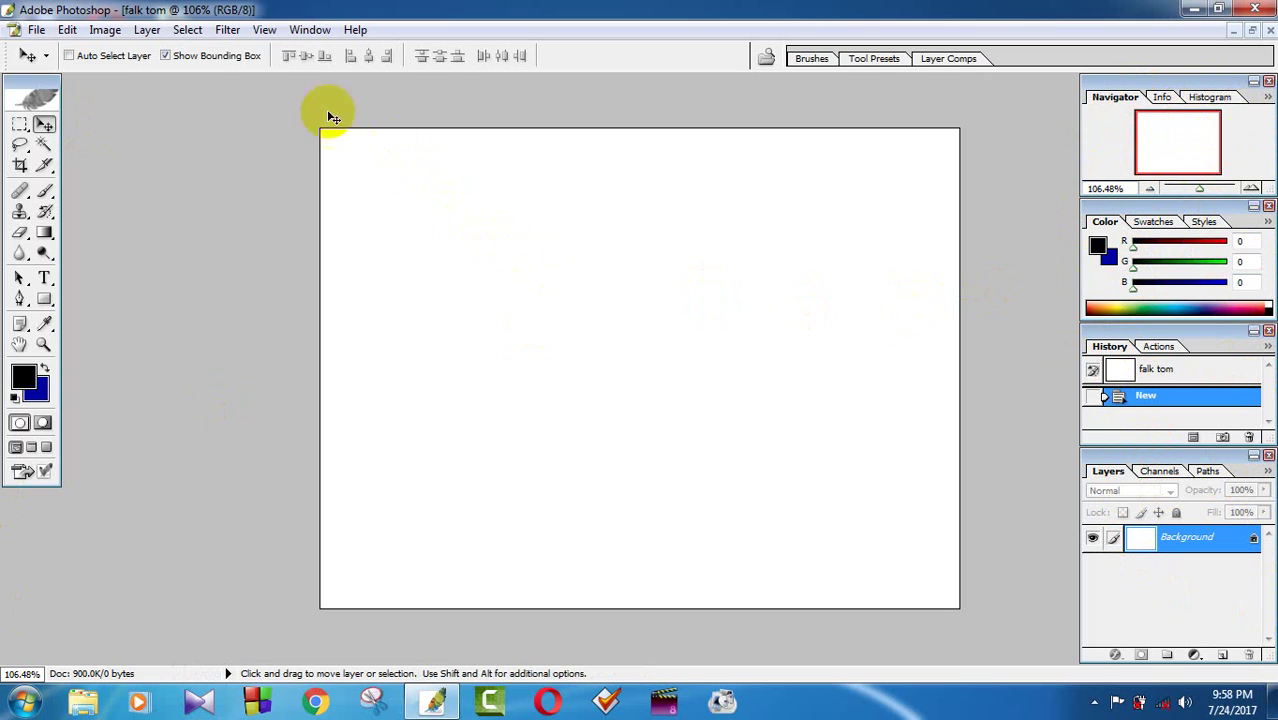
Hide the Color palette from the workspace.
left_click(303, 32)
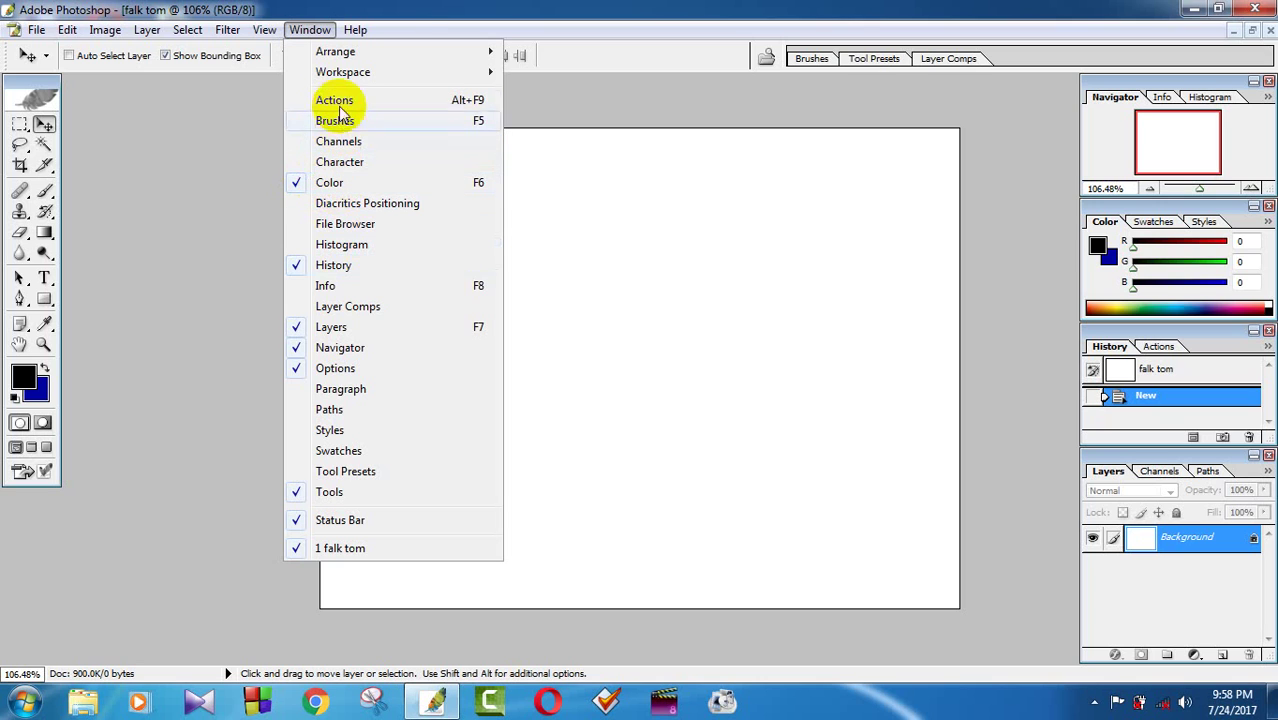
left_click(299, 187)
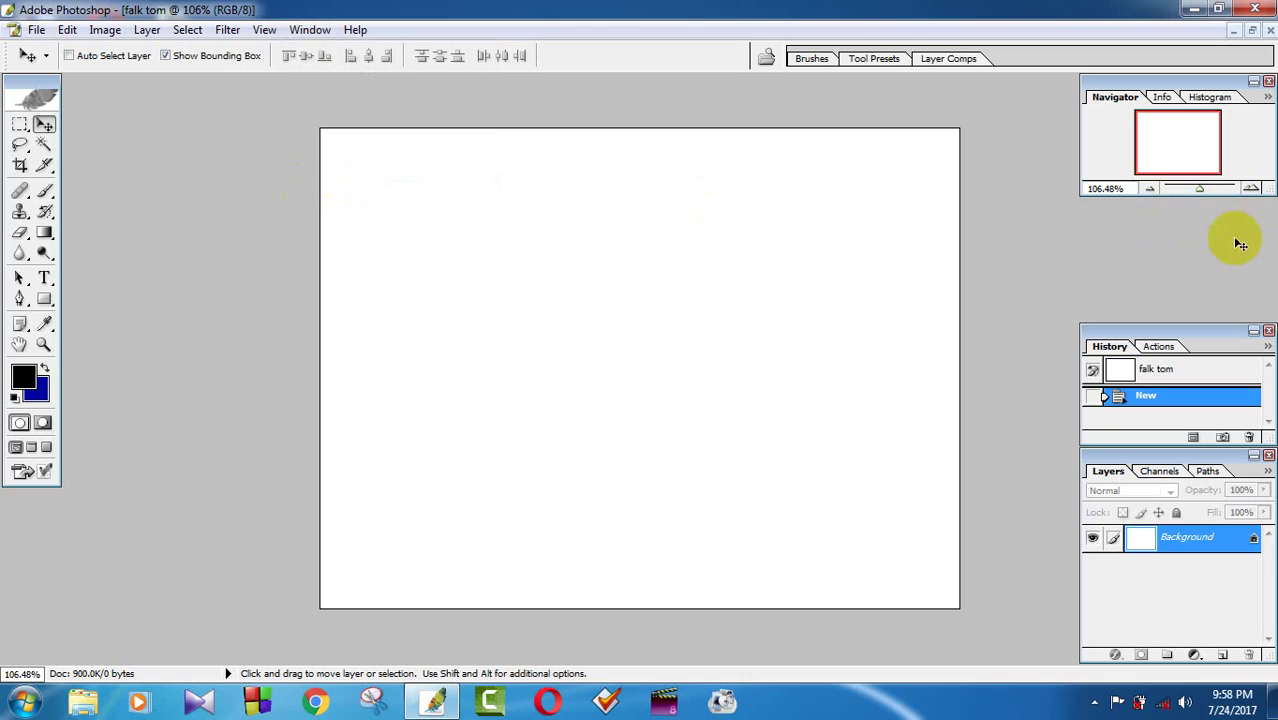
Show the Color palette again and bring the Info palette to the front of its group.
left_click(306, 31)
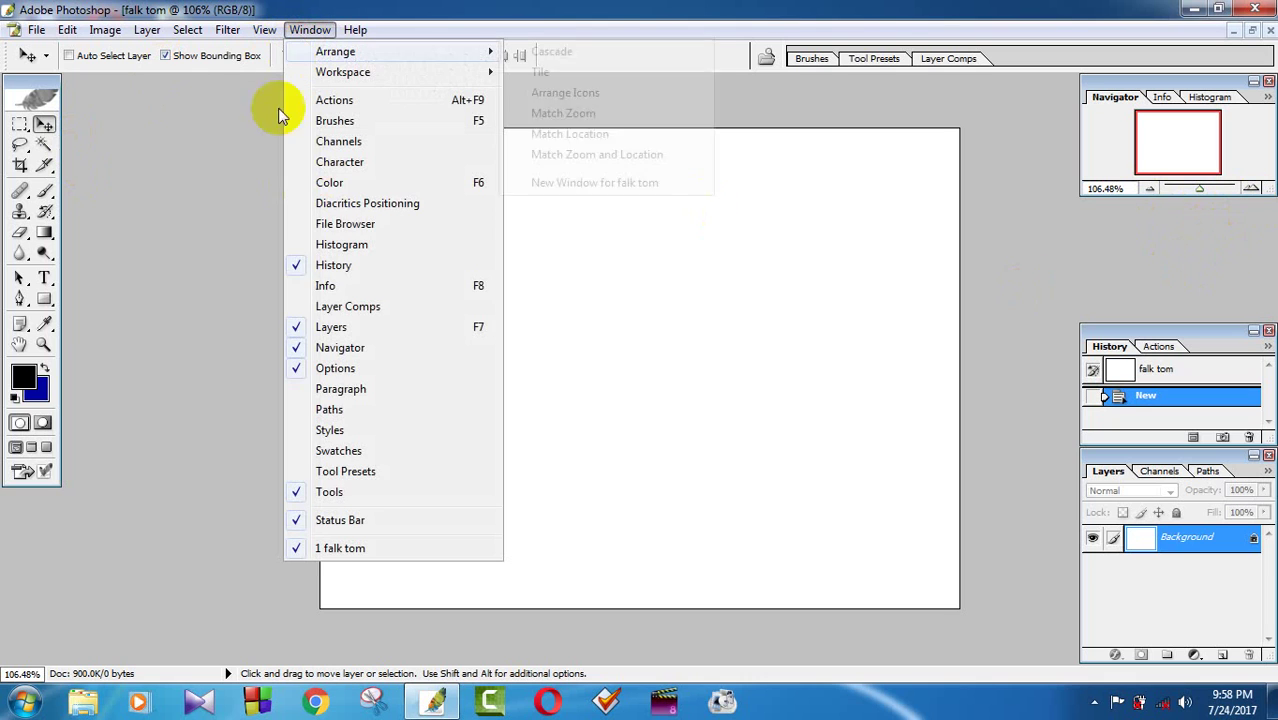
left_click(320, 183)
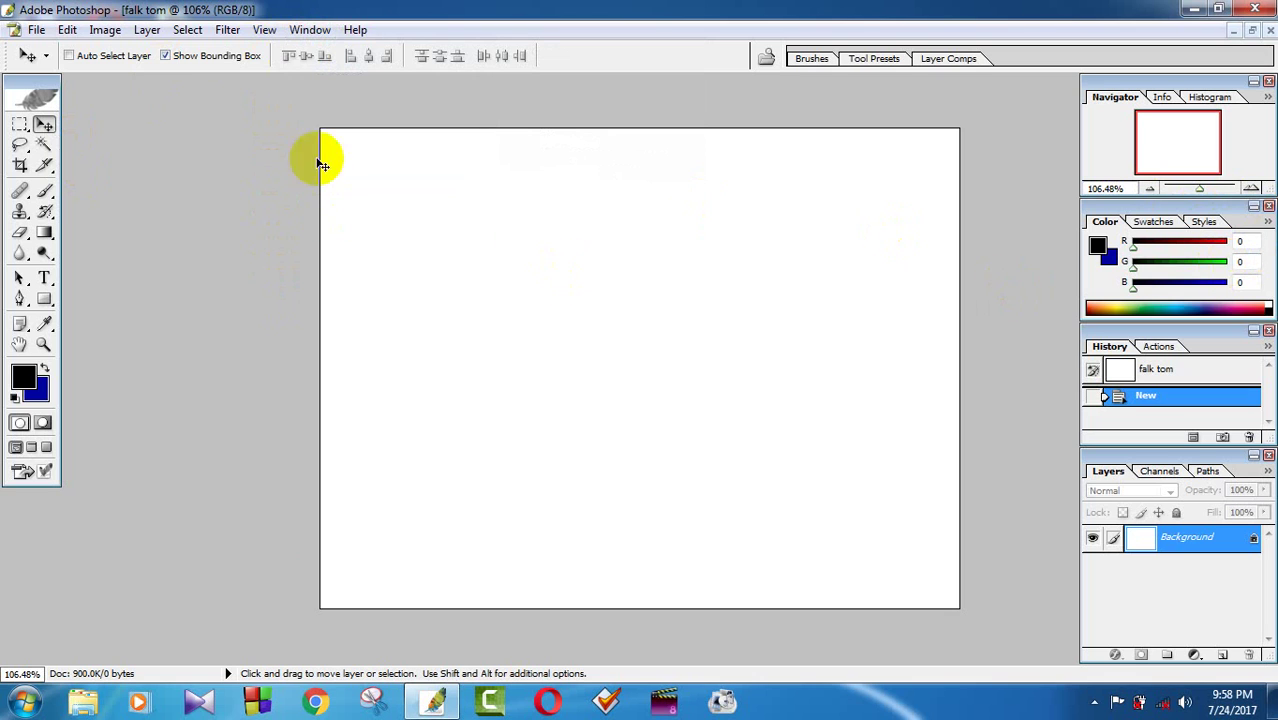
left_click(308, 32)
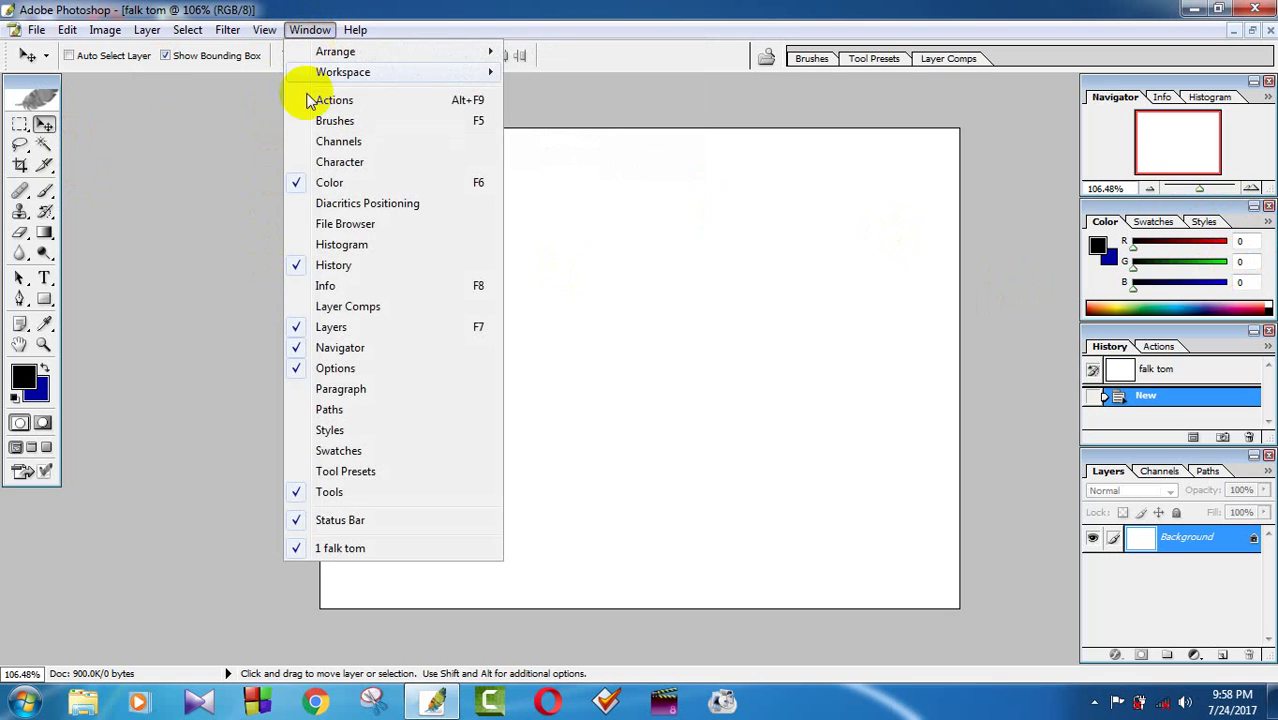
left_click(374, 287)
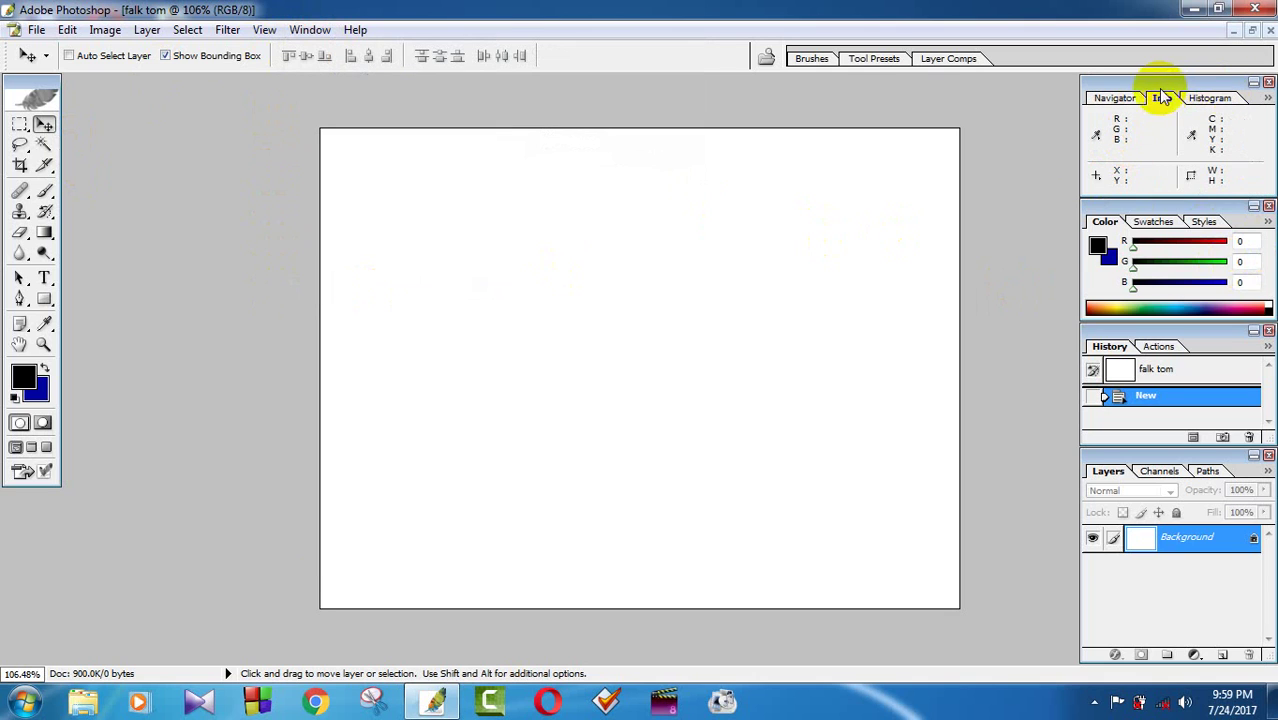
Hide the Info palette group and display it again.
left_click(309, 29)
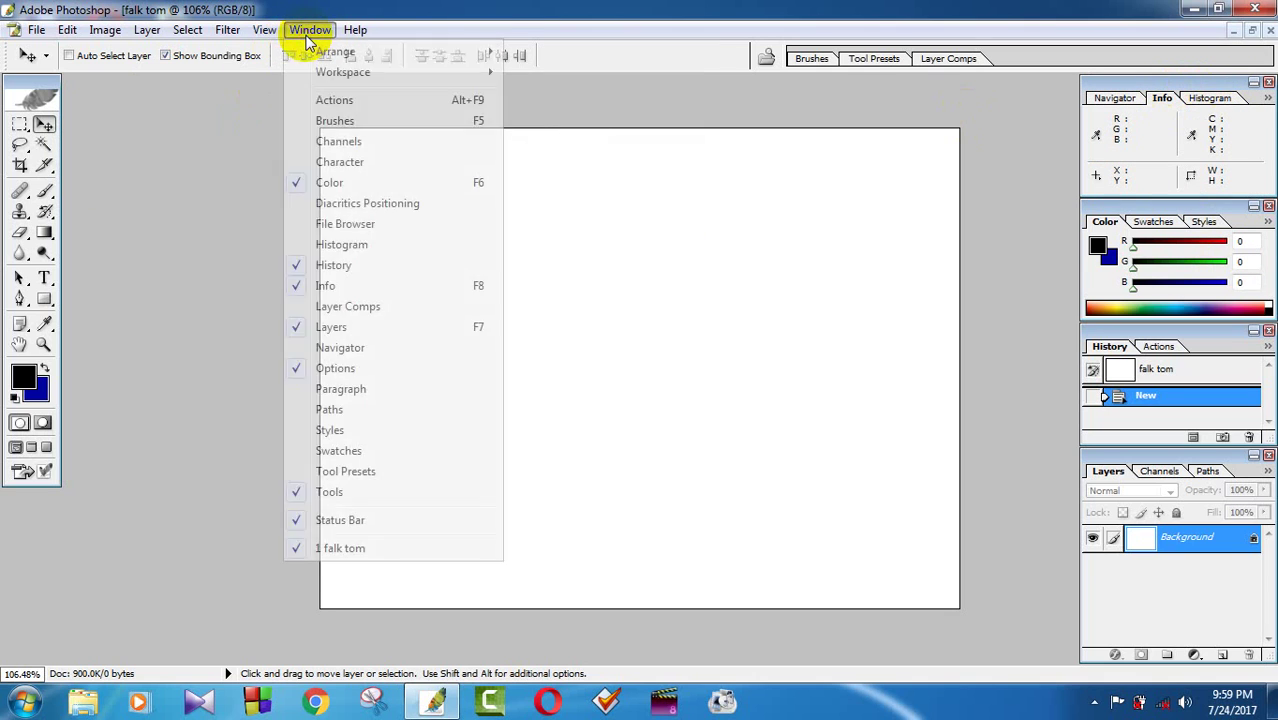
left_click(328, 286)
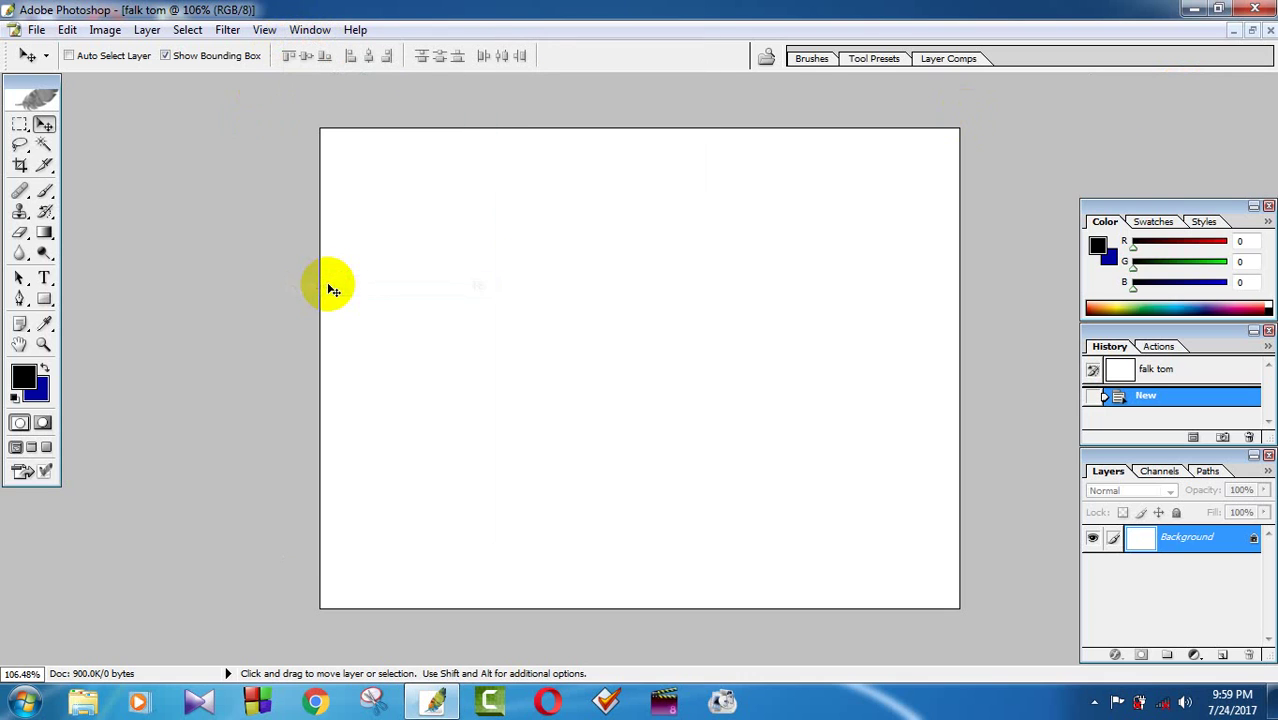
left_click(310, 29)
left_click(328, 286)
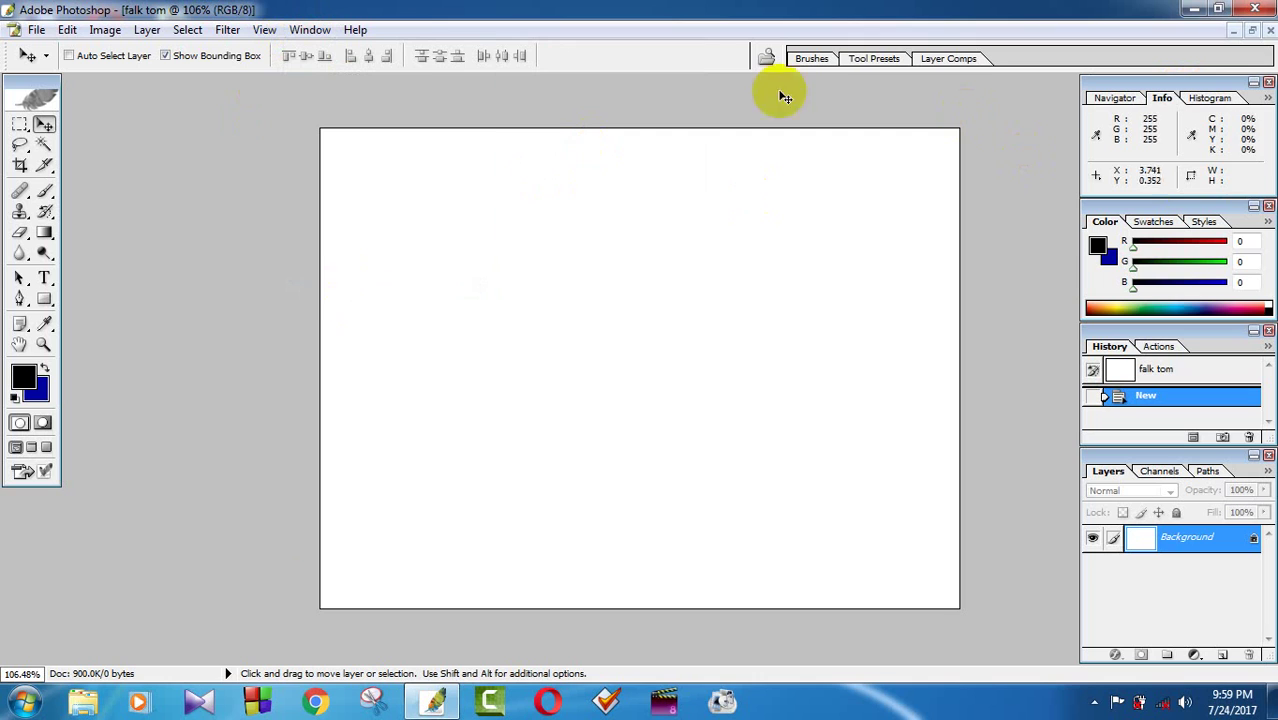
left_click(312, 30)
left_click(312, 30)
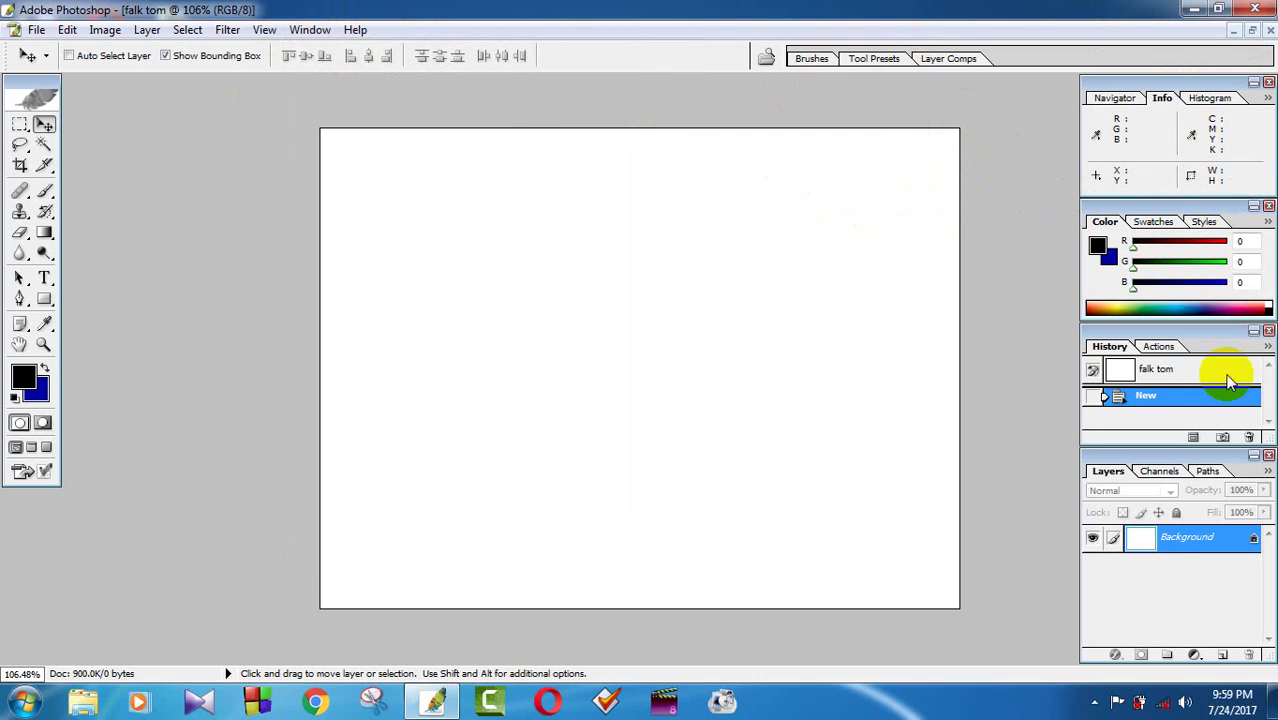
left_click(310, 29)
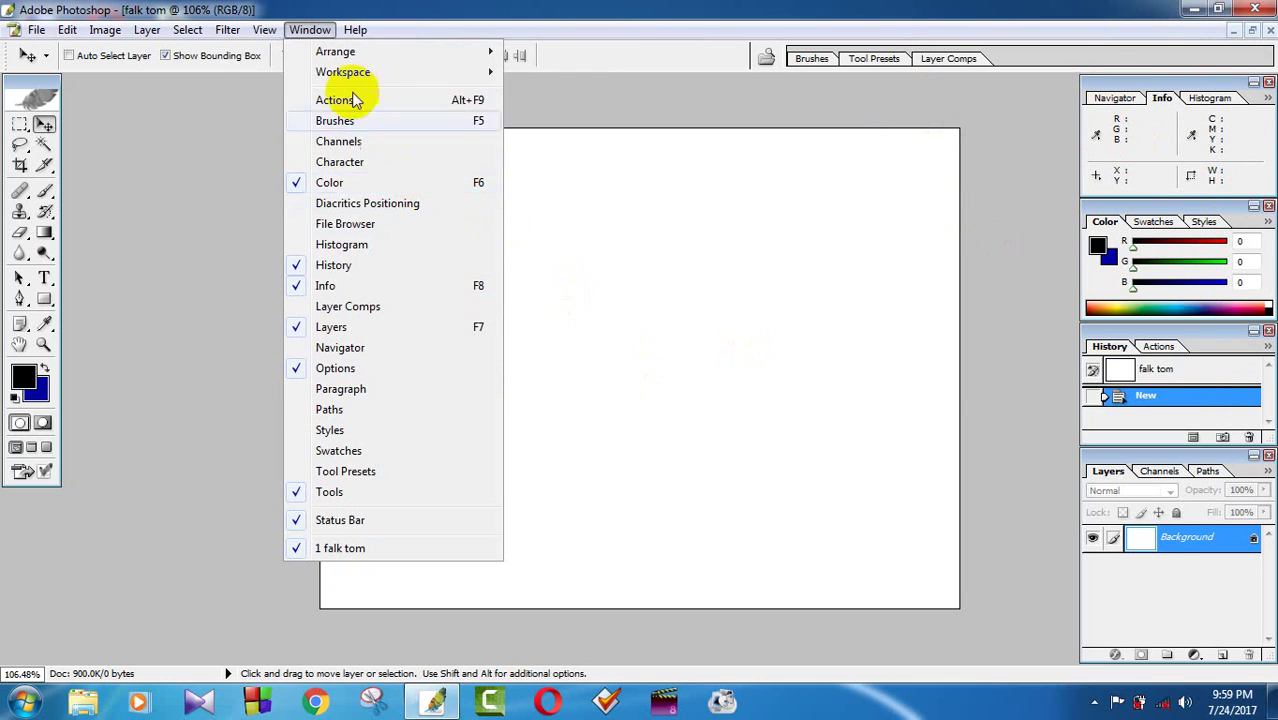
left_click(582, 228)
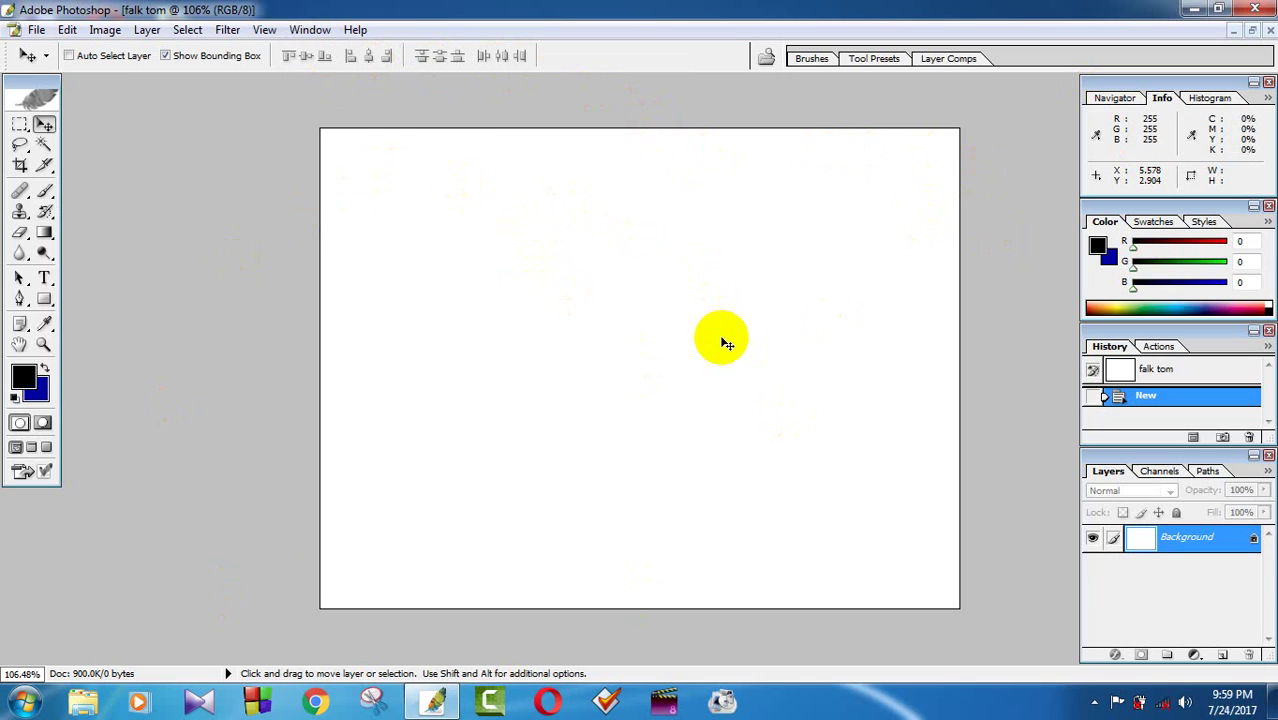
Draw a trial rectangular marquee selection on the blank canvas, deselect it and switch to the Move tool.
left_click(20, 126)
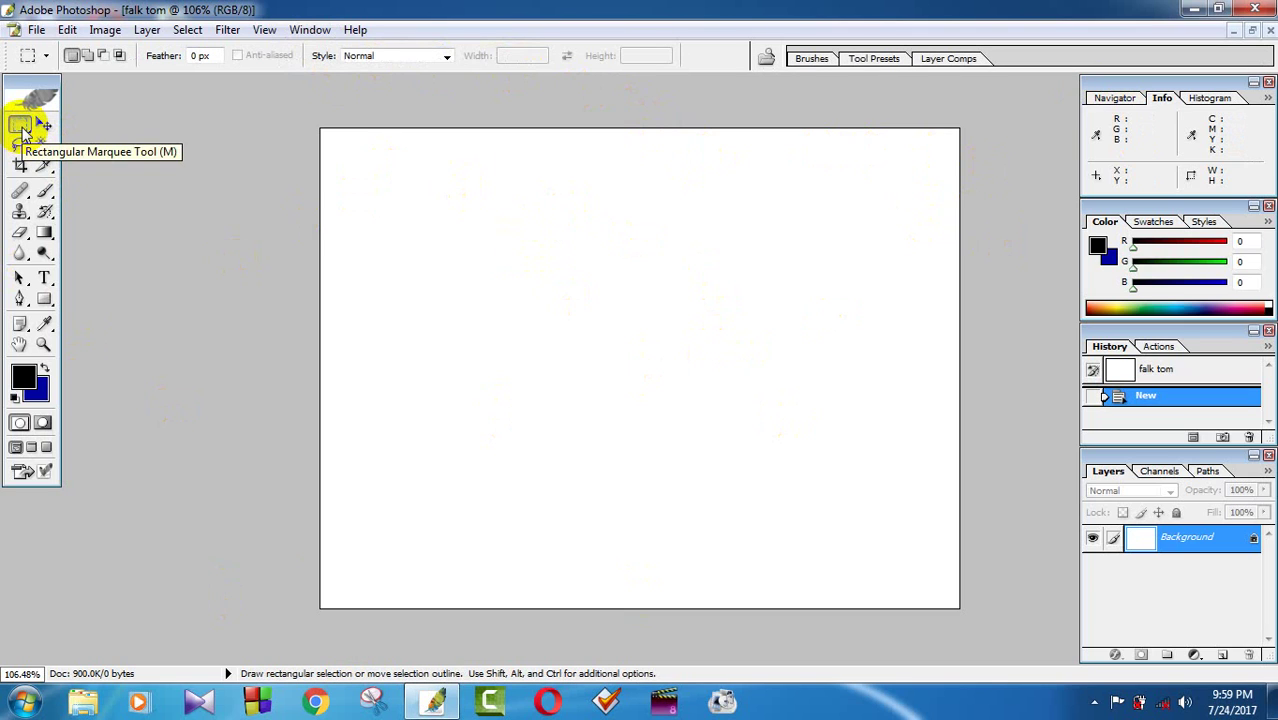
left_click_drag(407, 176, 836, 440)
left_click(742, 386)
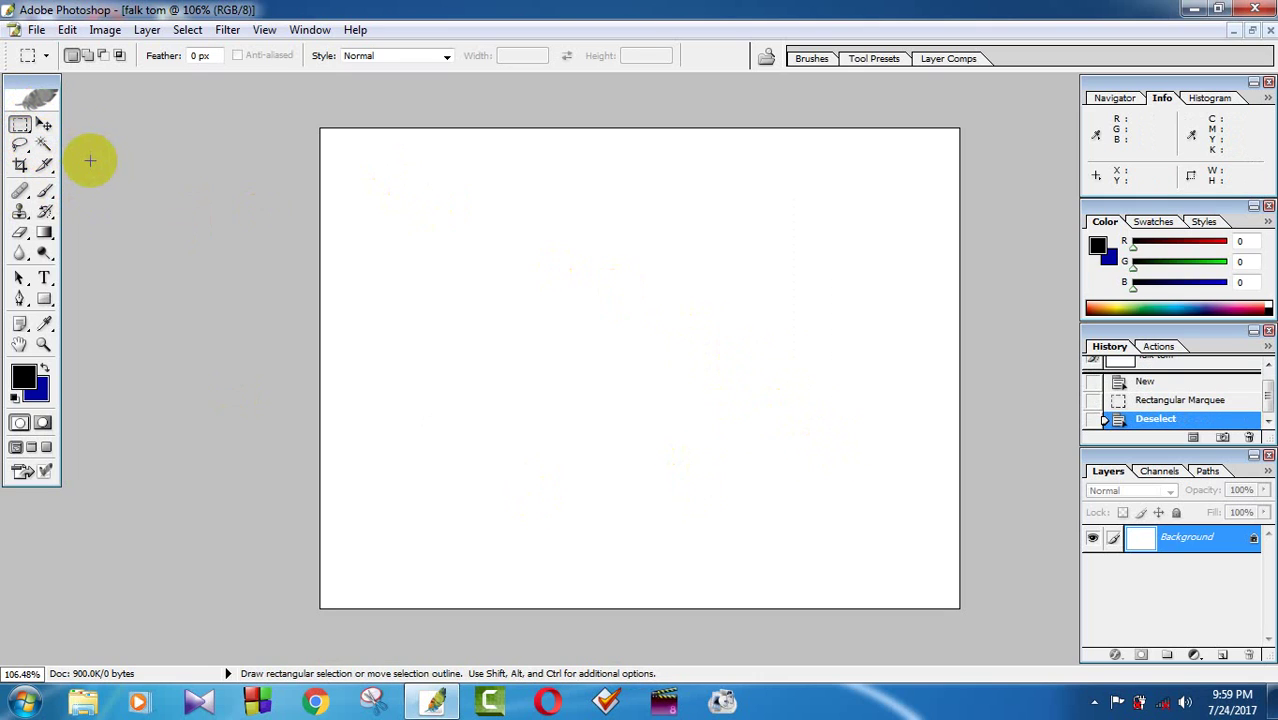
left_click(44, 124)
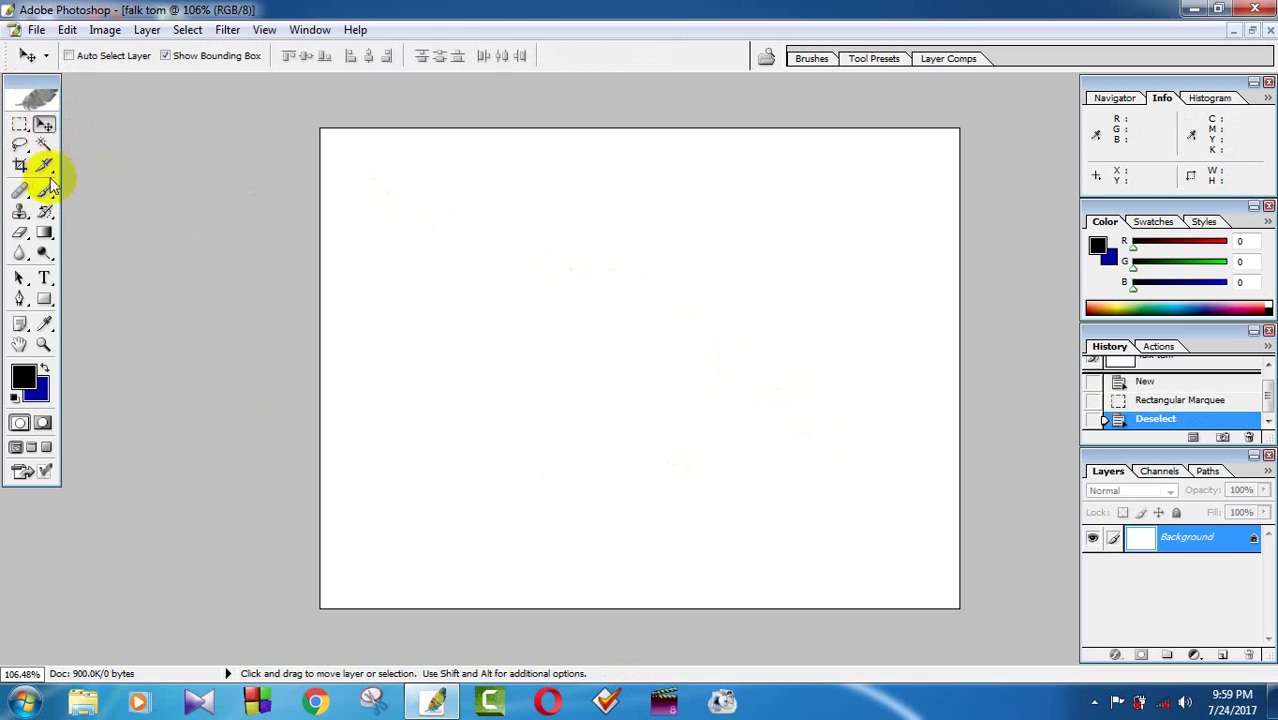
Draw a rectangular marquee selection about 6.86 wide by 3.72 high around the middle of the canvas.
left_click(20, 126)
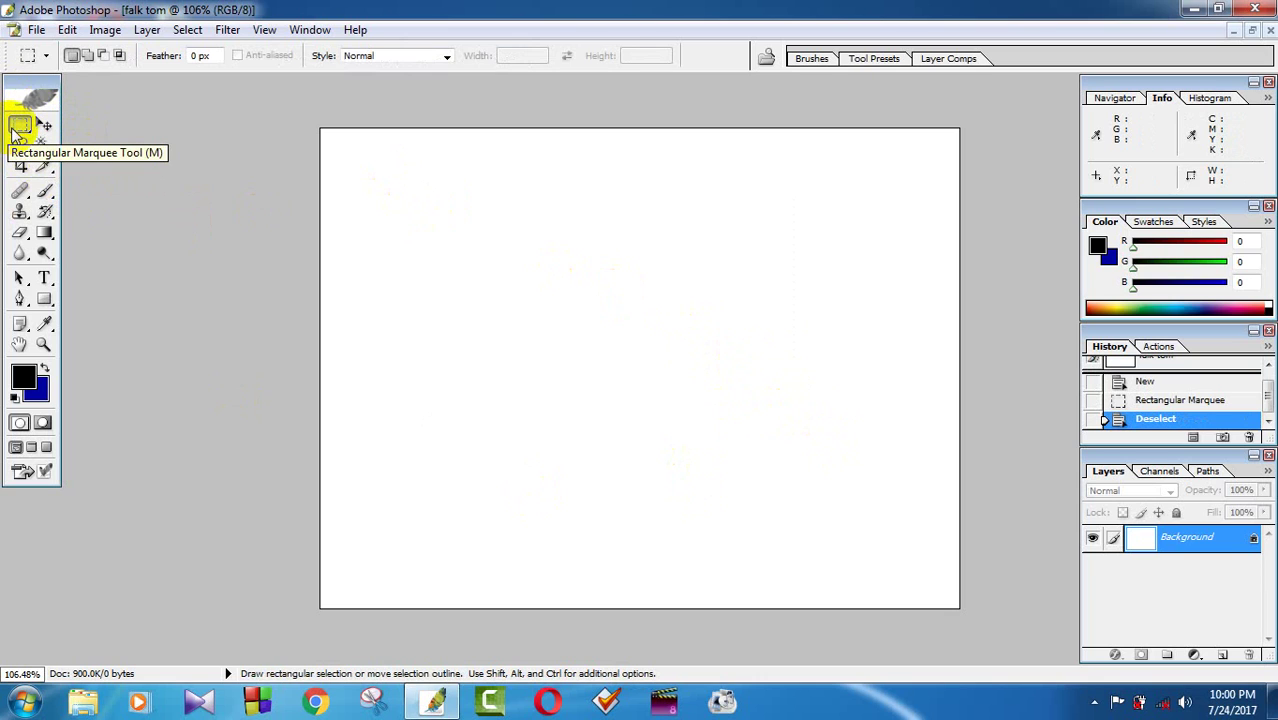
left_click(18, 134)
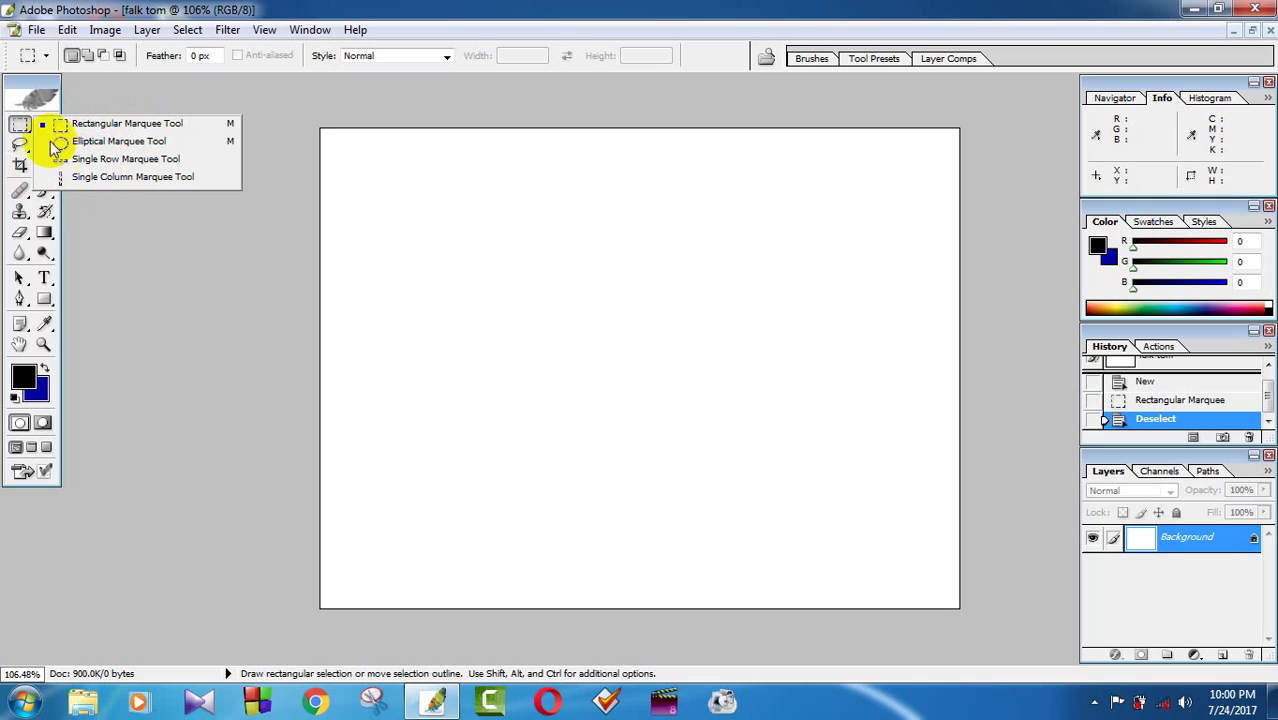
left_click(117, 108)
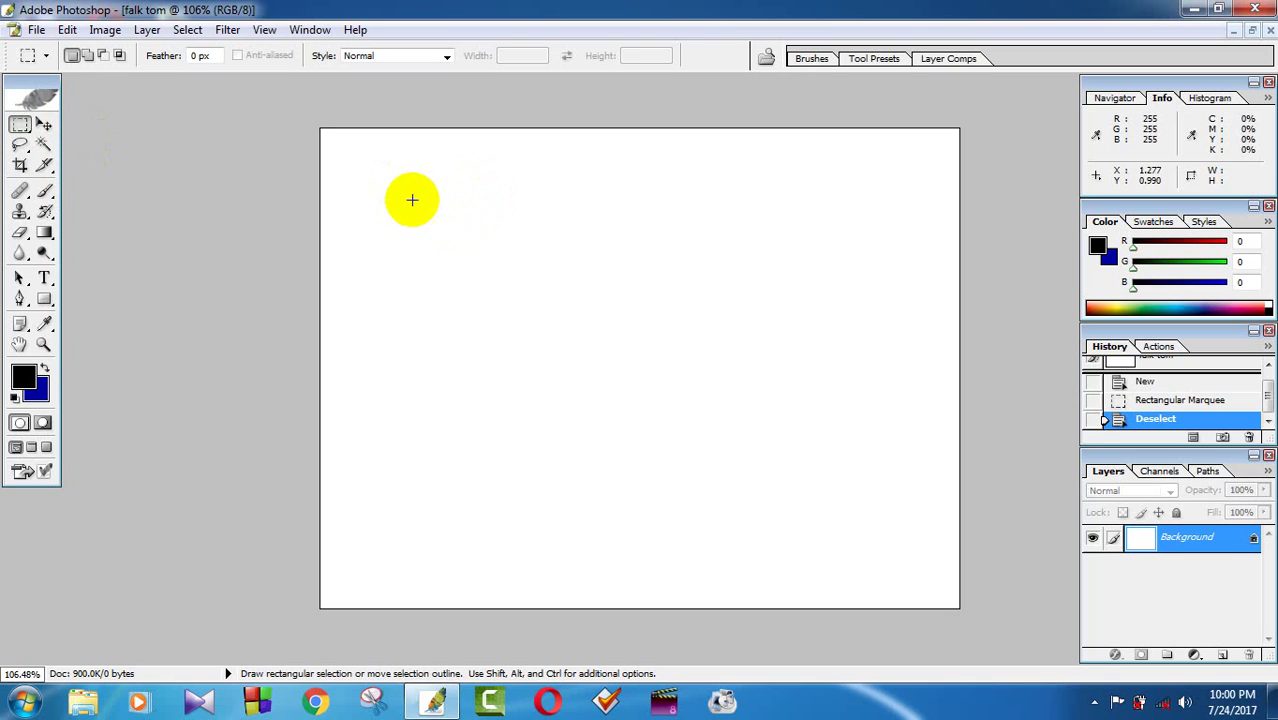
left_click_drag(398, 218, 889, 486)
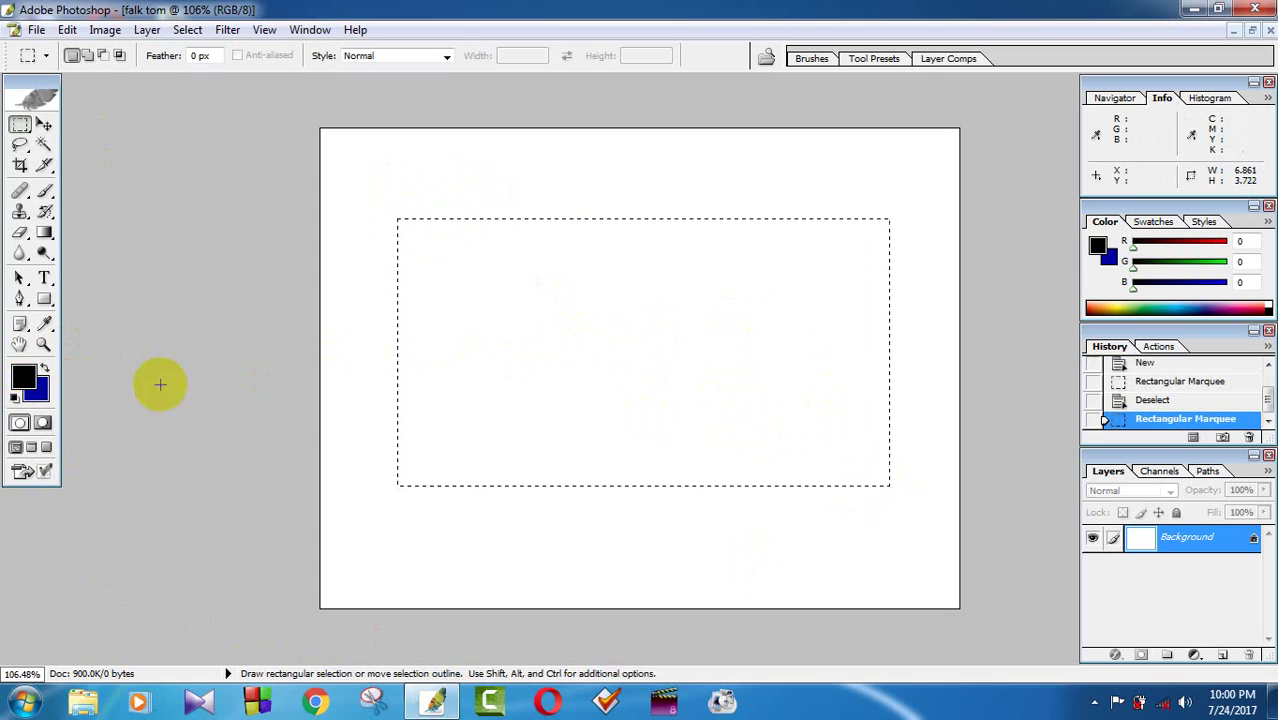
Set the foreground color to green with R 48, G 142, B 7 (#308E07).
left_click(23, 379)
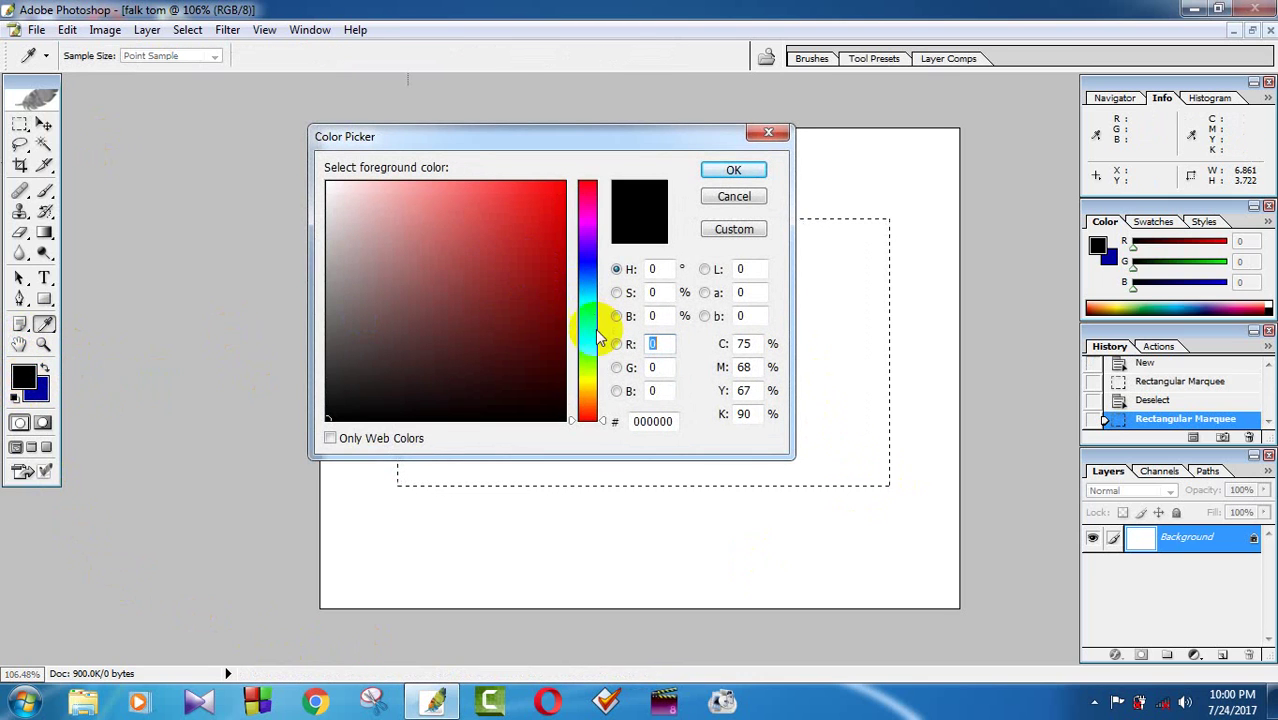
left_click(593, 364)
left_click_drag(593, 362, 596, 357)
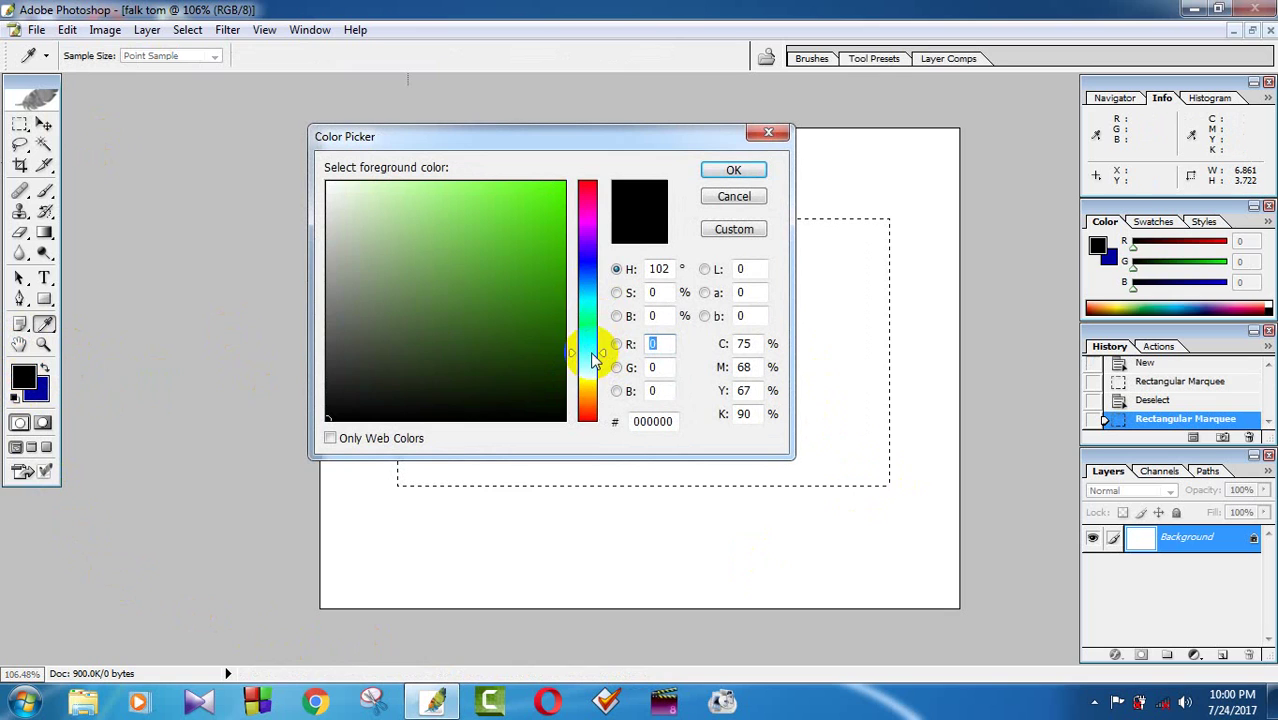
left_click_drag(545, 314, 553, 287)
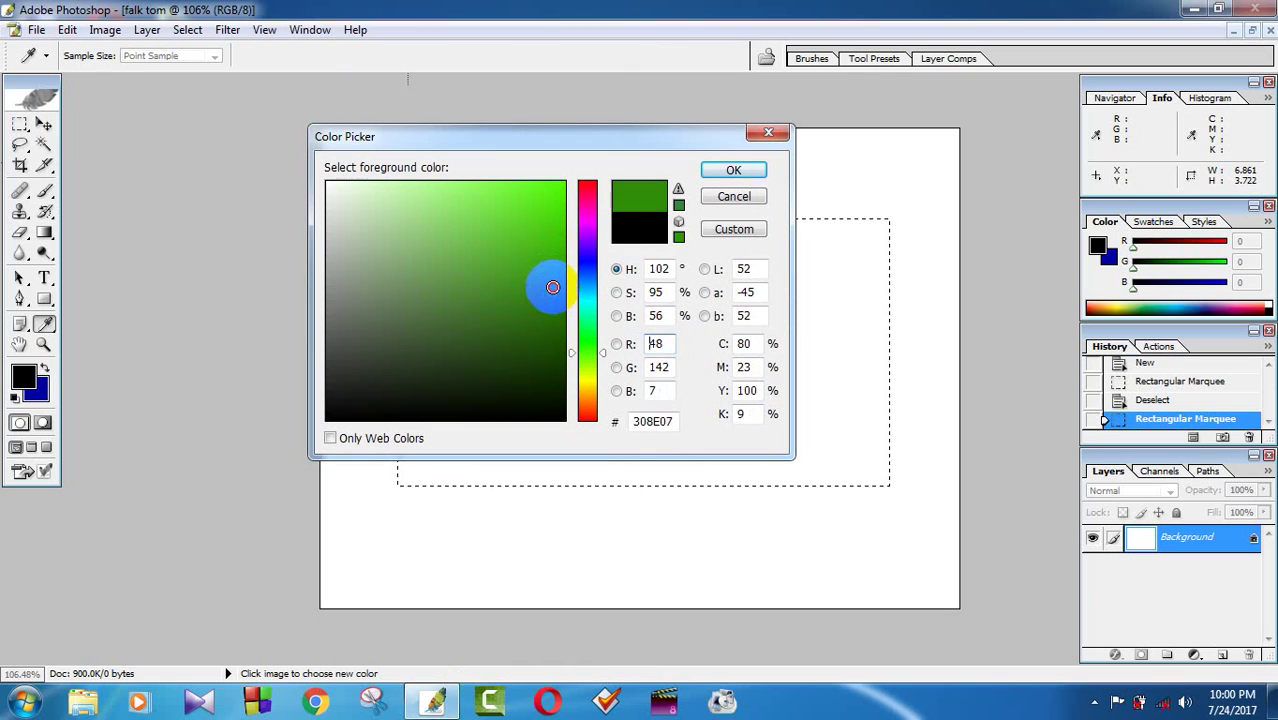
left_click(733, 172)
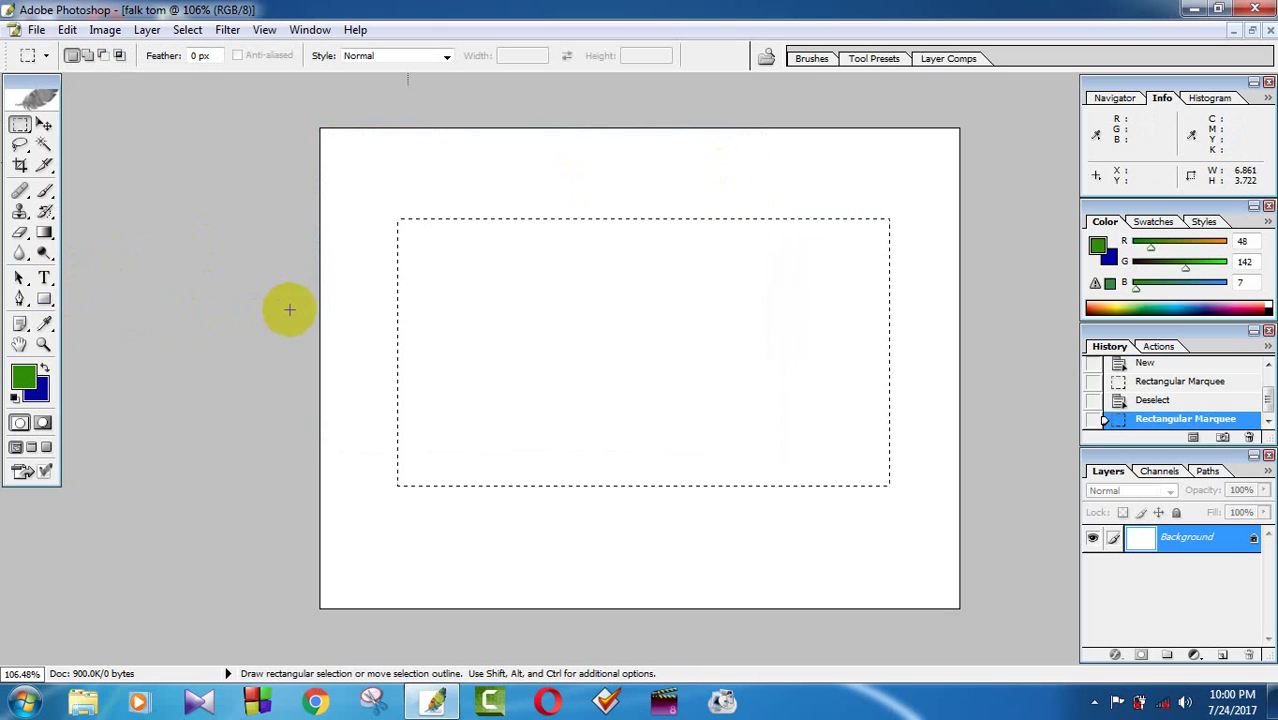
Fill the rectangular selection with the blue background color, and refill it with the green foreground color.
key("ctrl")
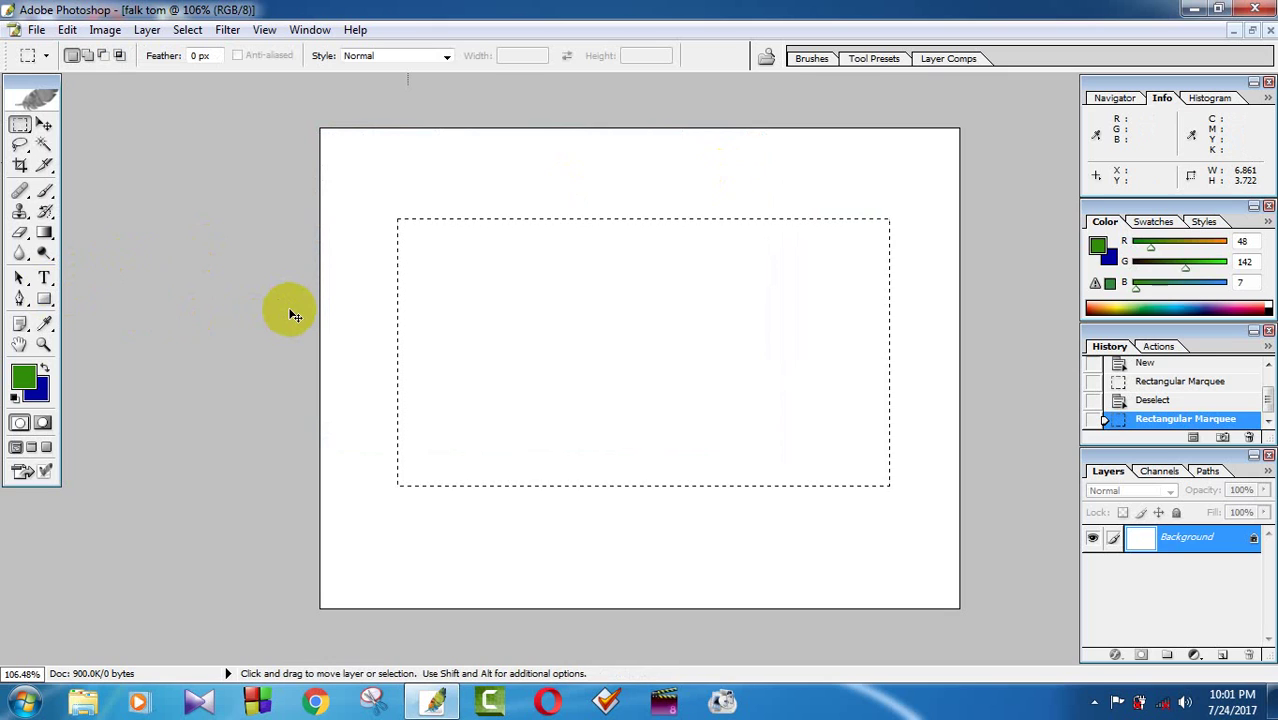
key("ctrl+BackSpace")
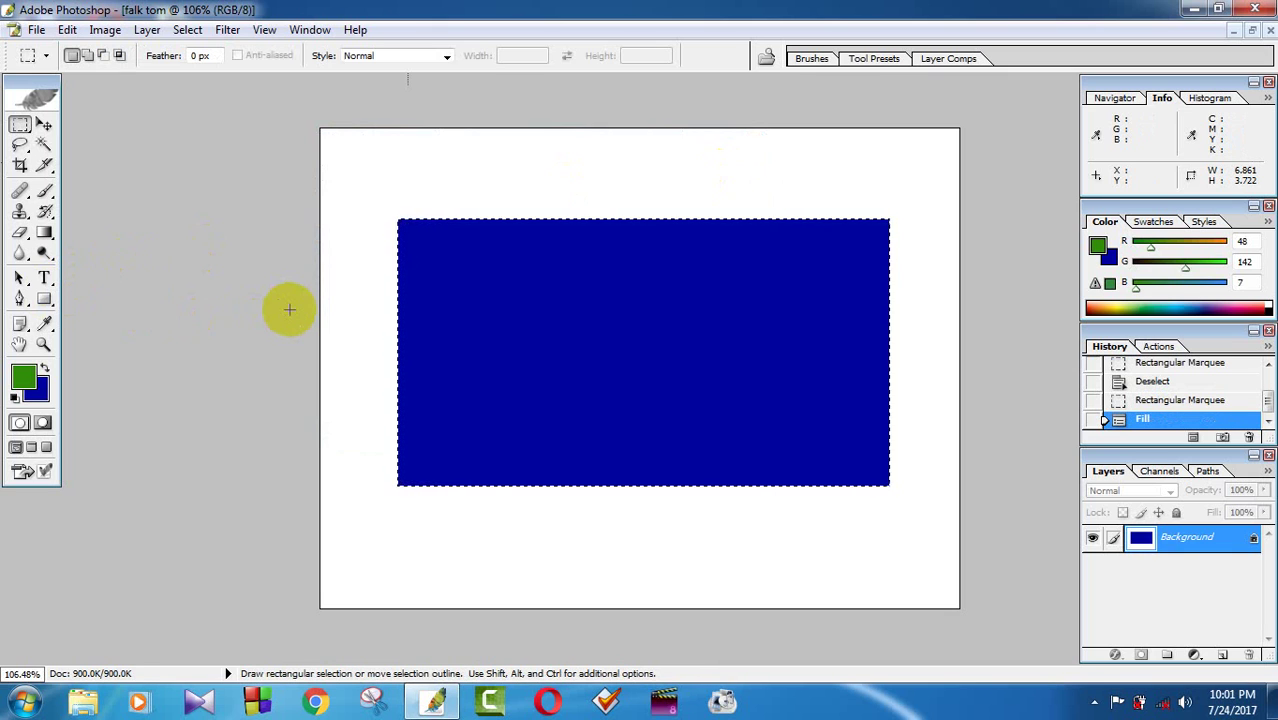
key("alt")
key("alt+BackSpace")
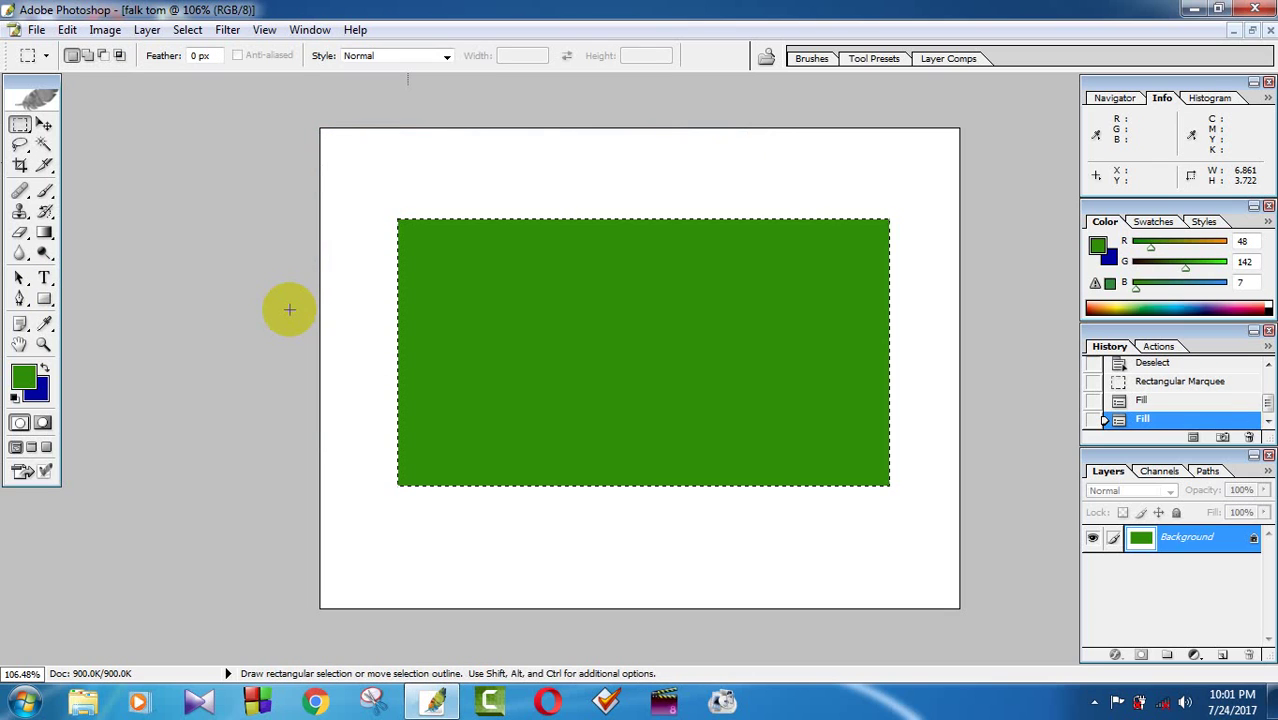
Set the background color to bright red with R 239, G 3, B 31.
left_click(25, 380)
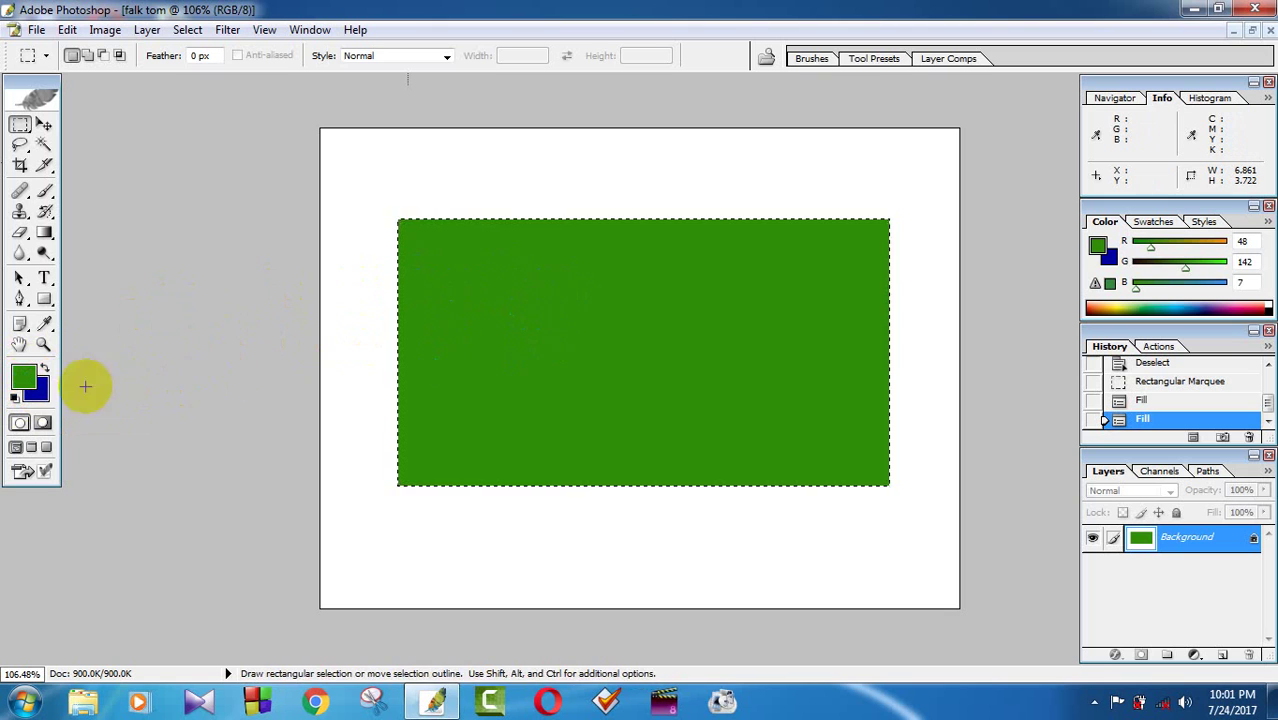
left_click(37, 388)
left_click_drag(583, 284, 591, 196)
left_click(560, 237)
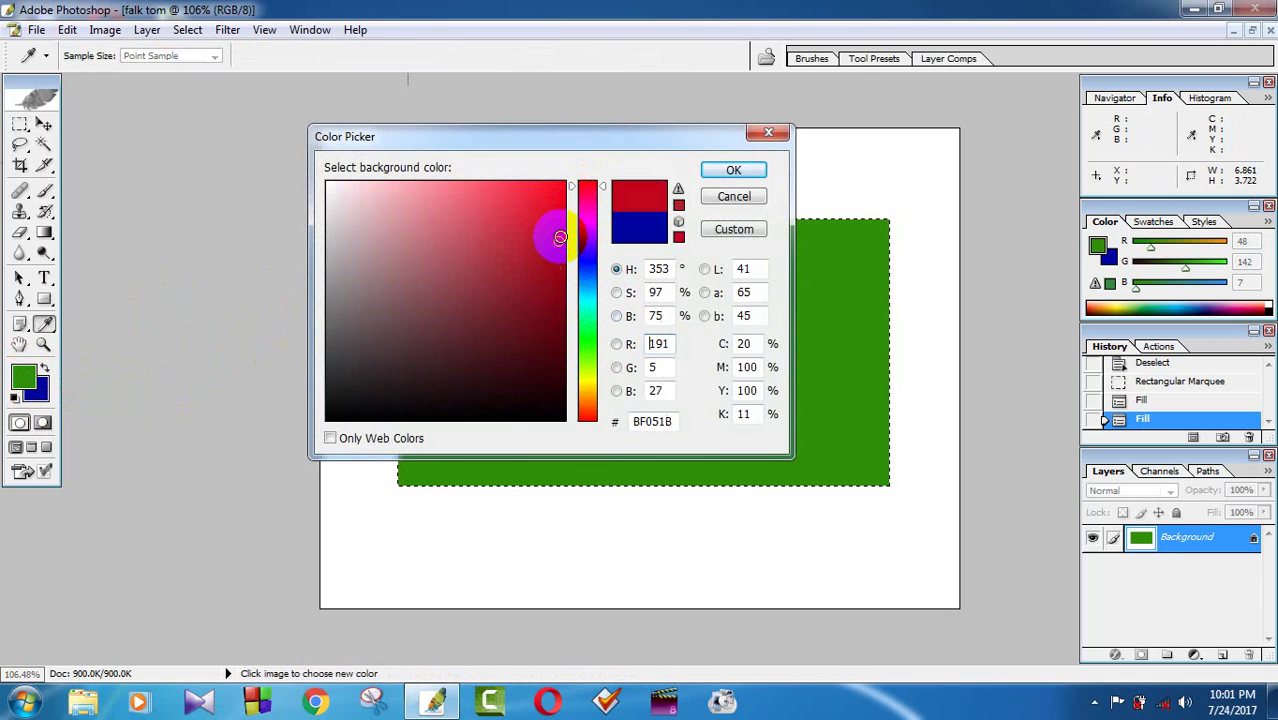
left_click(728, 172)
Refill the rectangular selection with the green foreground color and deselect it.
key("m")
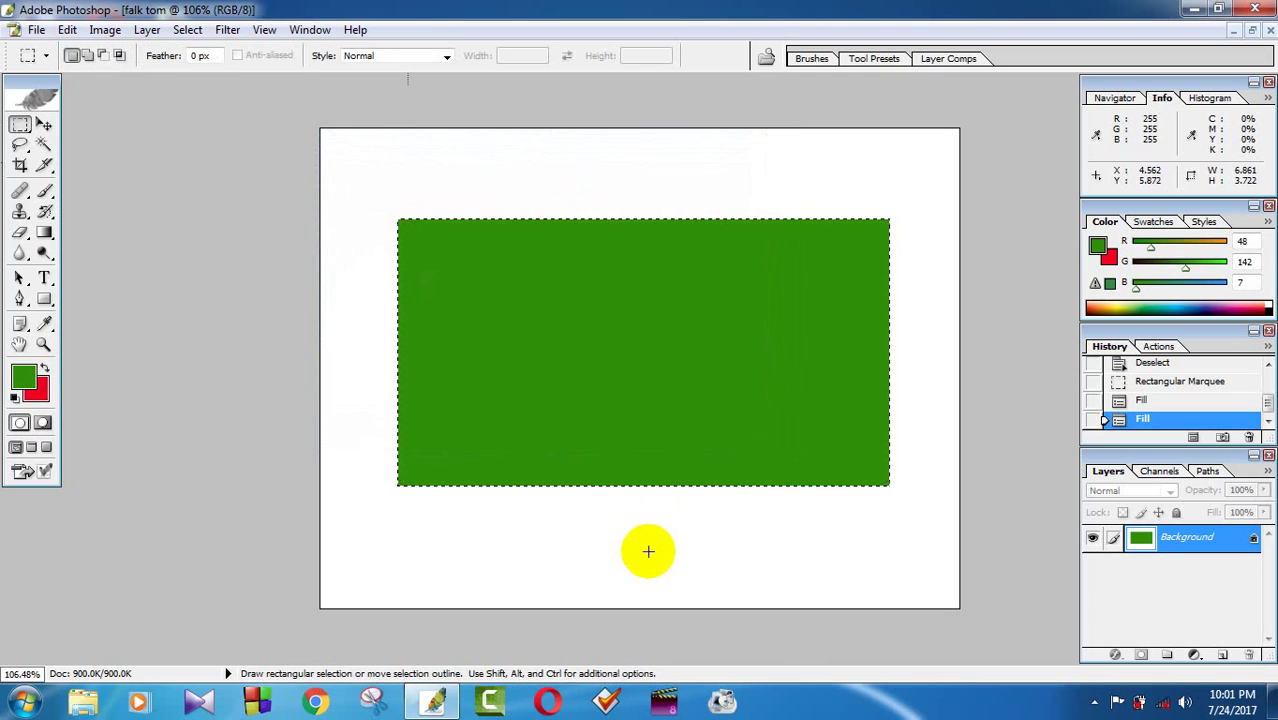
key("alt+BackSpace")
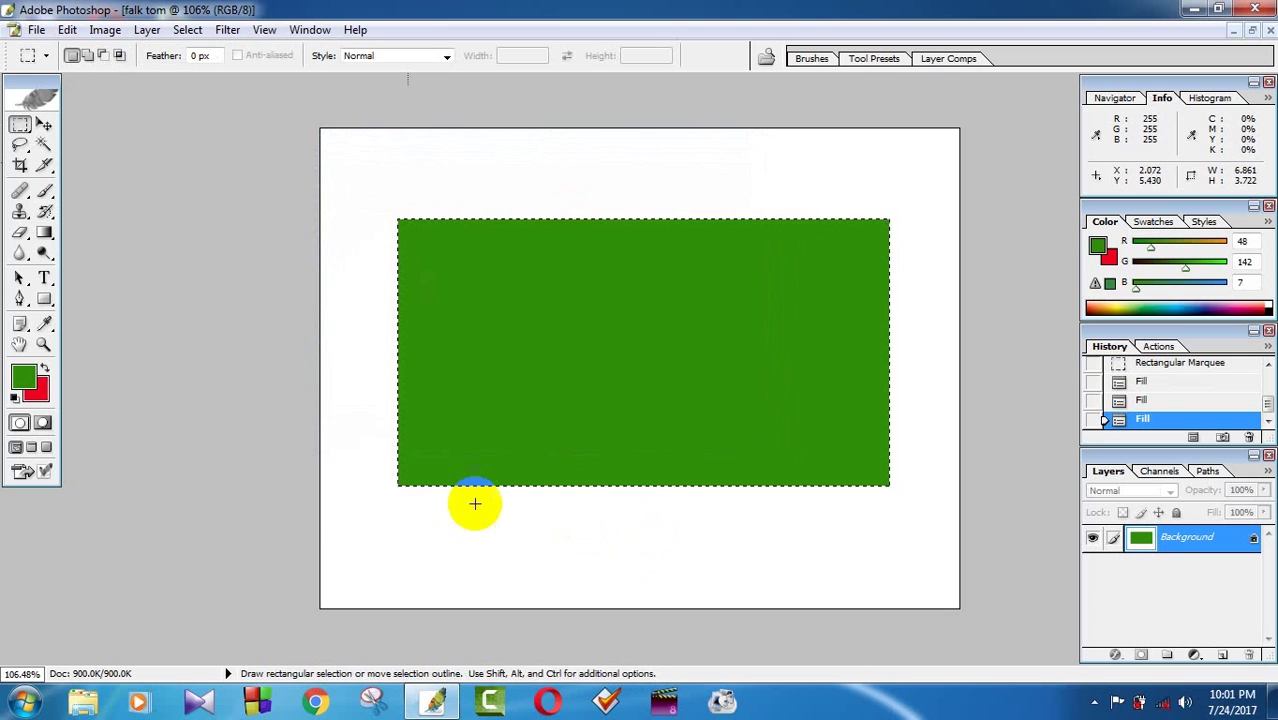
left_click(298, 391)
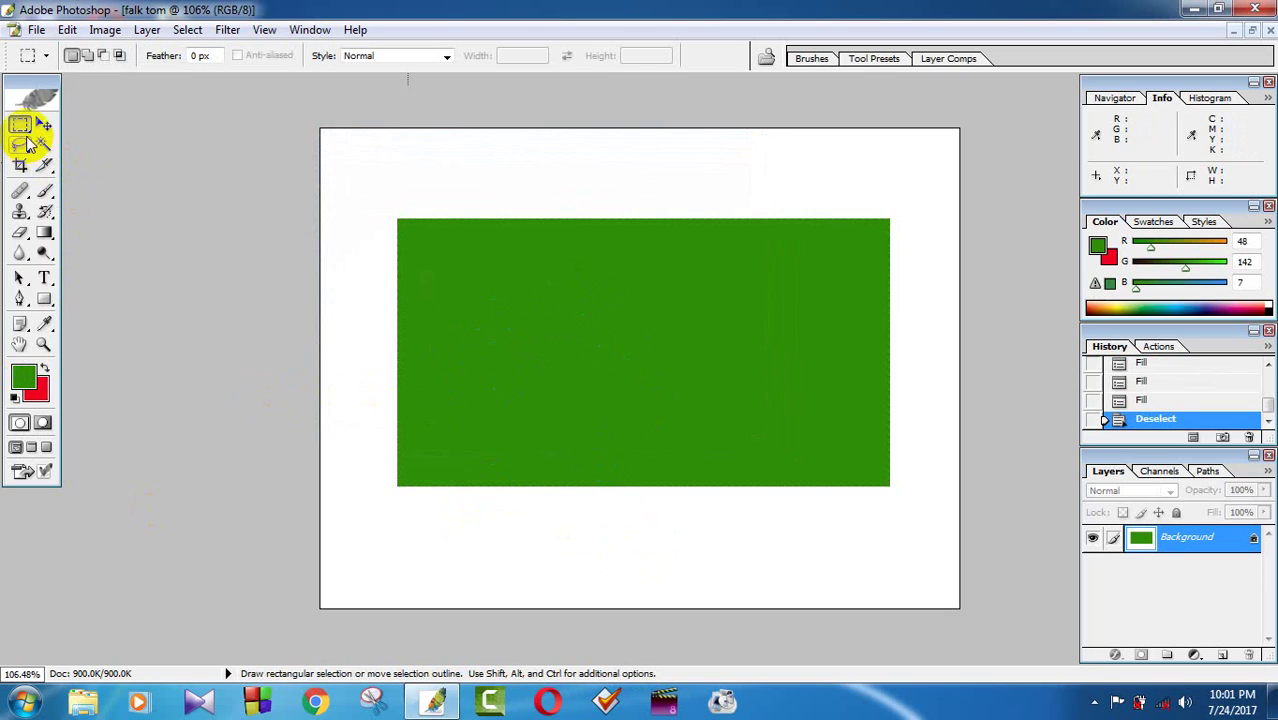
Draw an elliptical marquee about 1.88 wide by 2.76 high, left of the green rectangle's center, and fill it with the red background color.
left_click_drag(24, 133, 140, 150)
left_click_drag(496, 265, 628, 463)
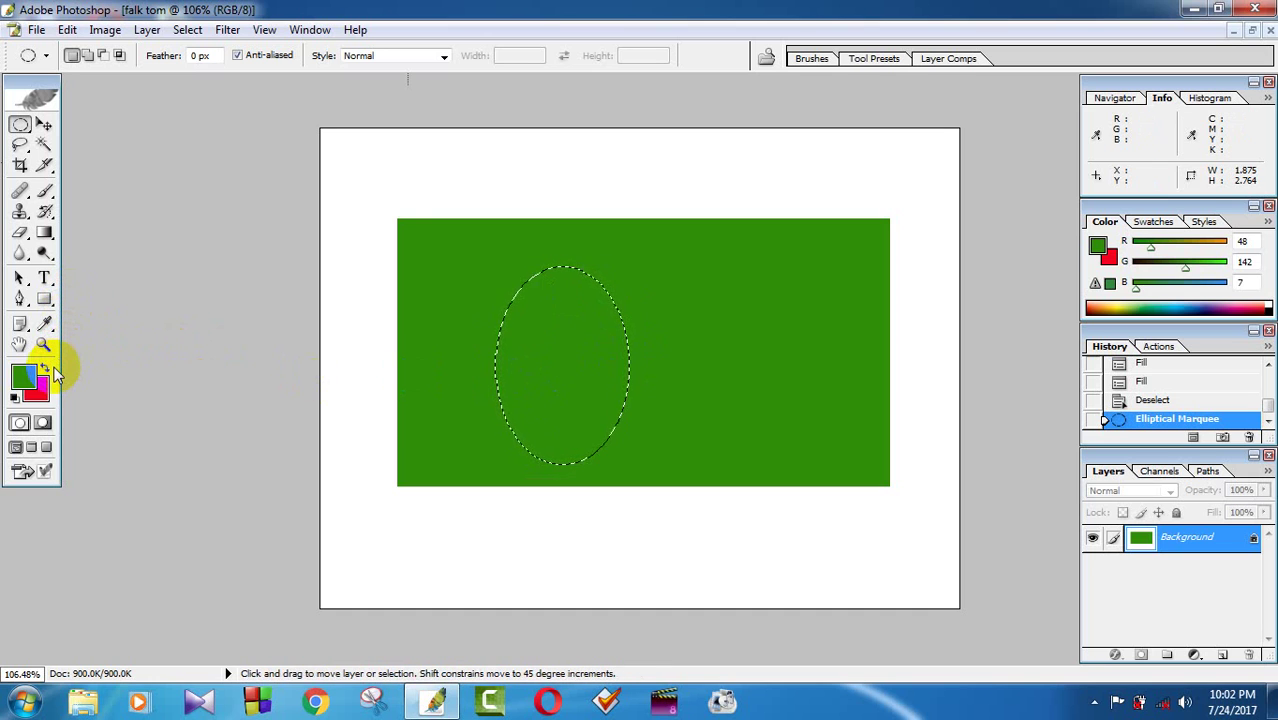
key("ctrl+BackSpace")
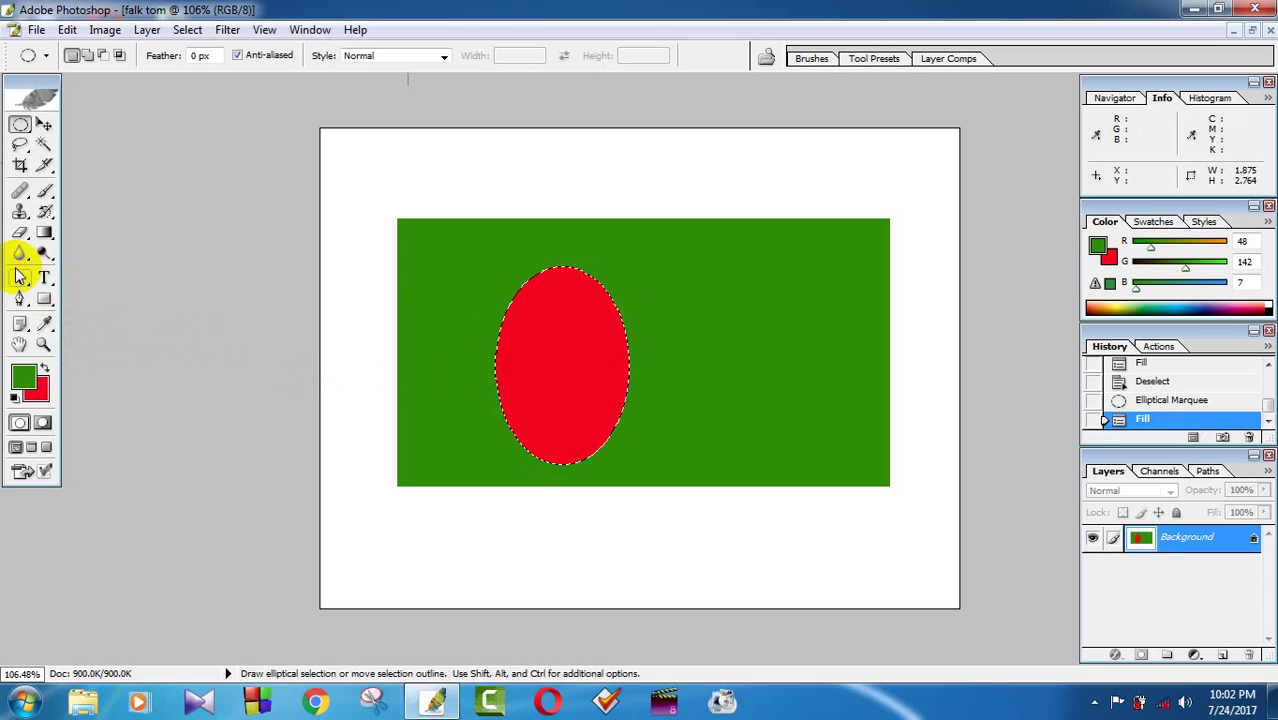
Deselect the red ellipse, undo that and deselect it again, and activate the Move tool.
left_click(543, 583)
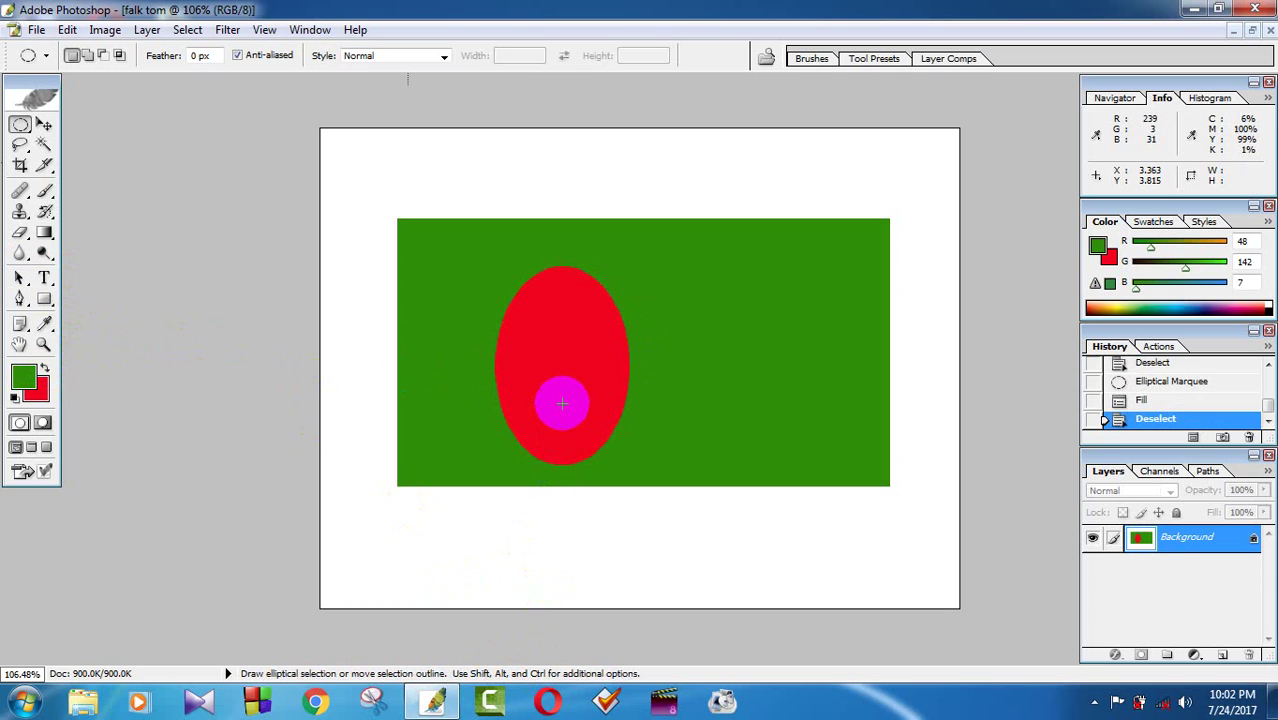
key("ctrl+z")
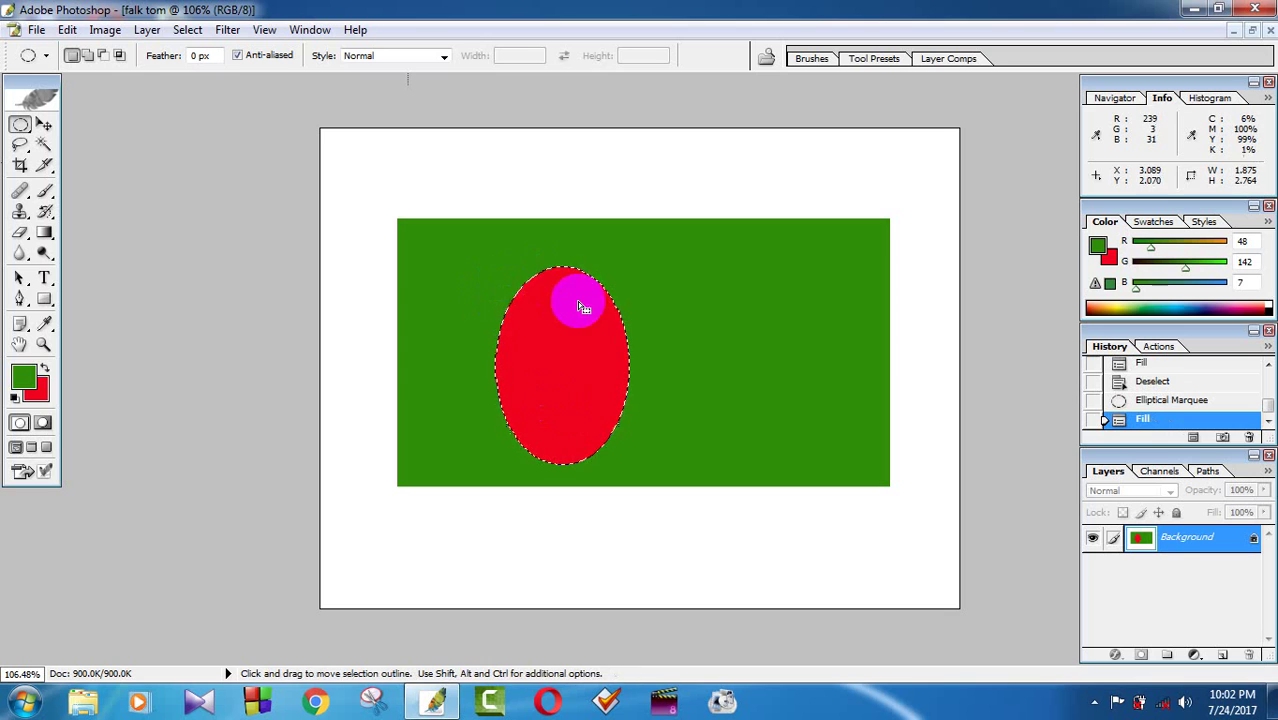
left_click(537, 422)
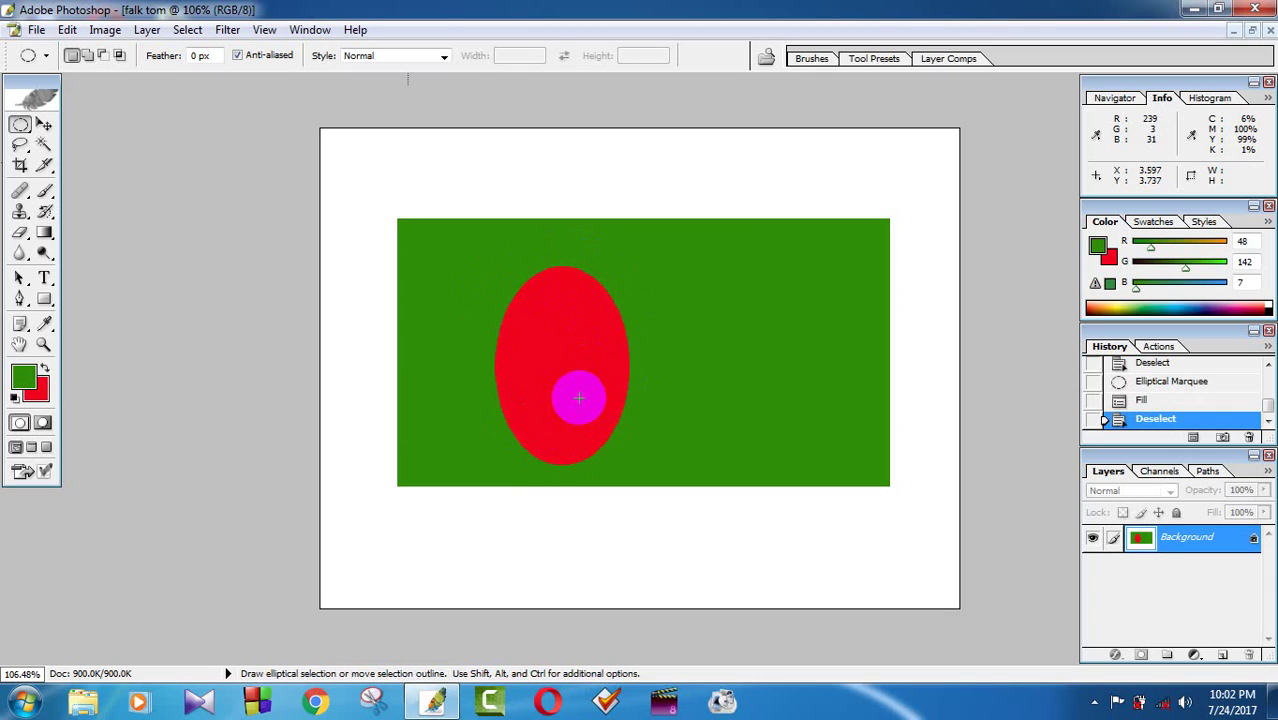
left_click(43, 126)
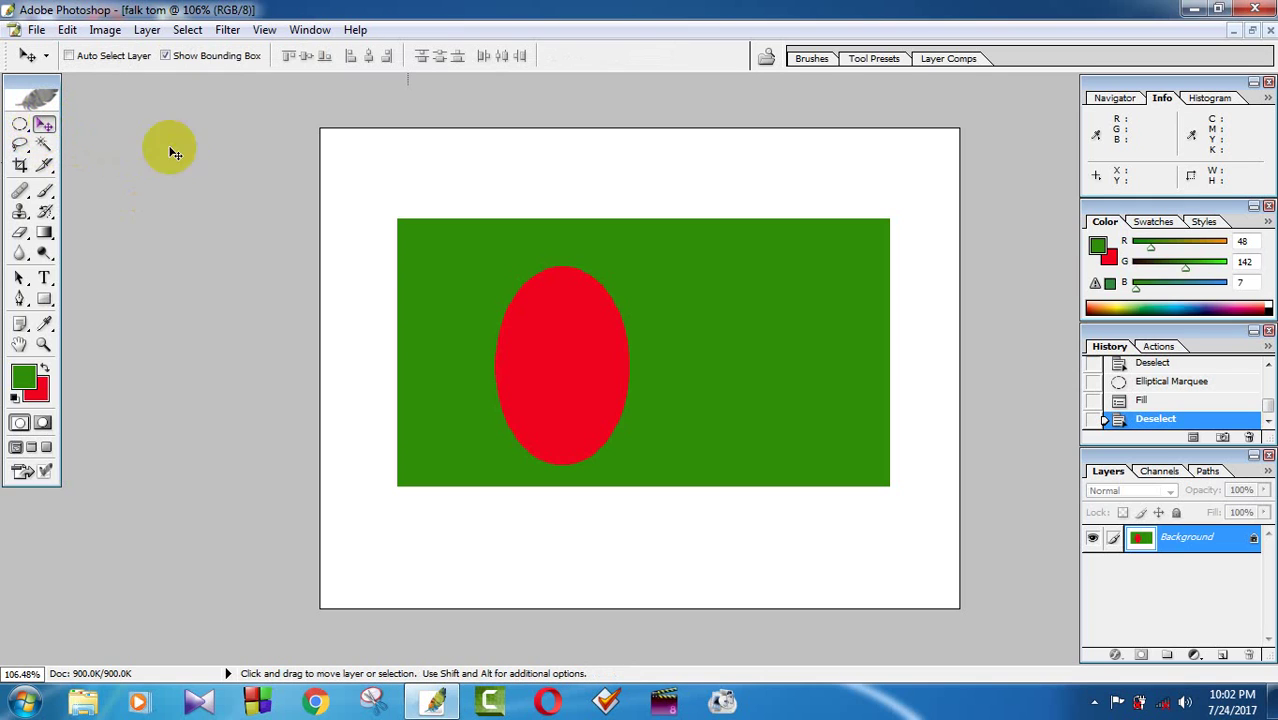
Turn on Auto Select Layer and try to move the red ellipse on the locked Background layer.
mouse_move(569, 430)
left_mouse_down()
mouse_move(550, 392)
mouse_move(590, 348)
mouse_move(471, 320)
mouse_move(548, 336)
left_mouse_up()
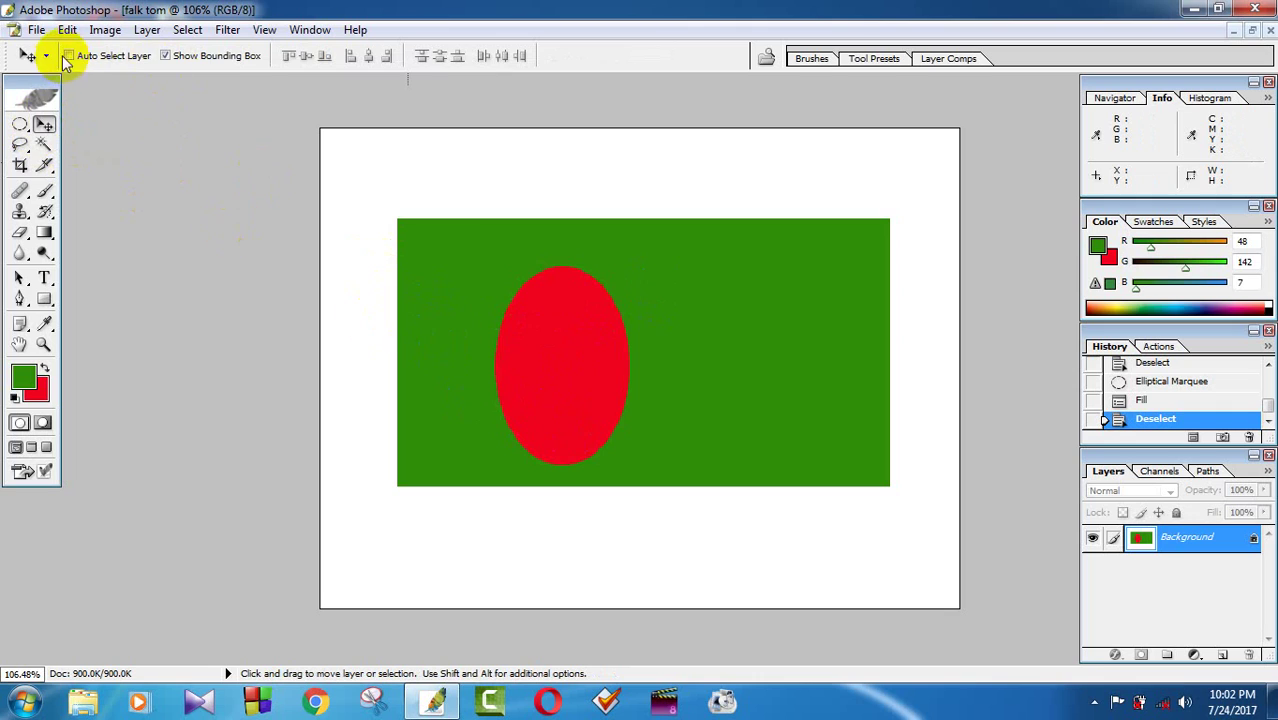
left_click(593, 368)
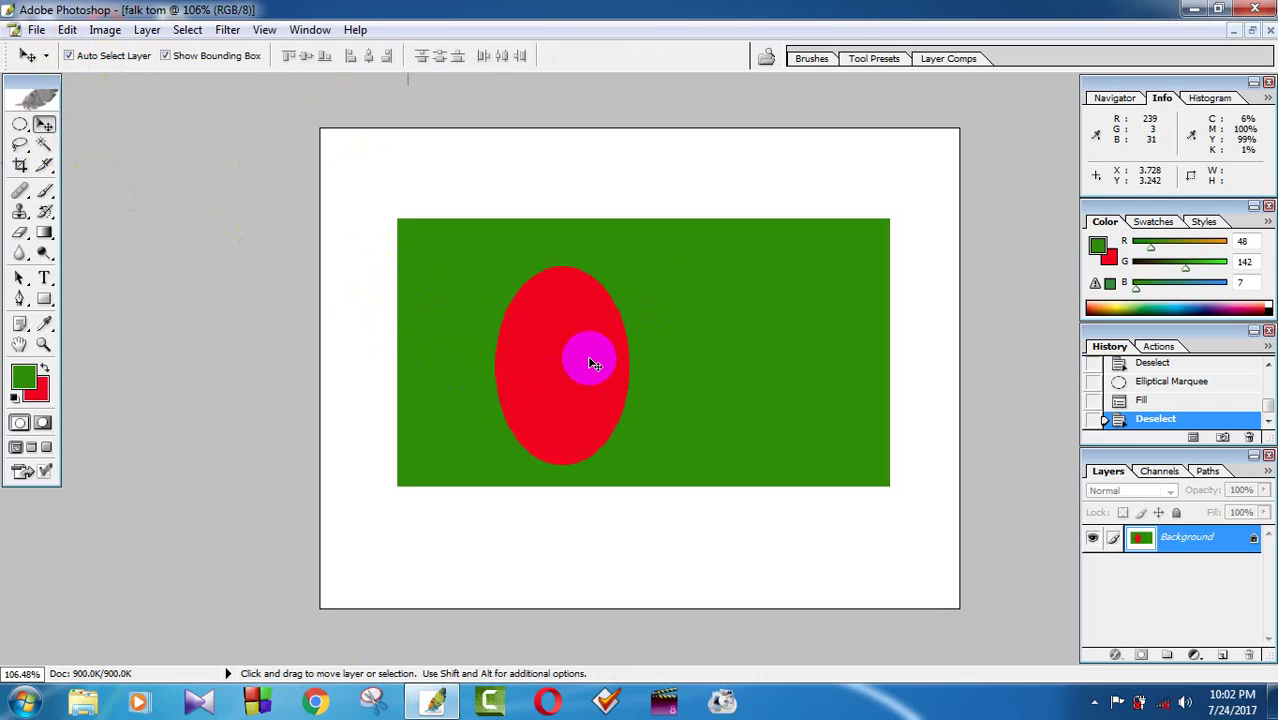
left_click(514, 380)
left_click_drag(514, 380, 511, 371)
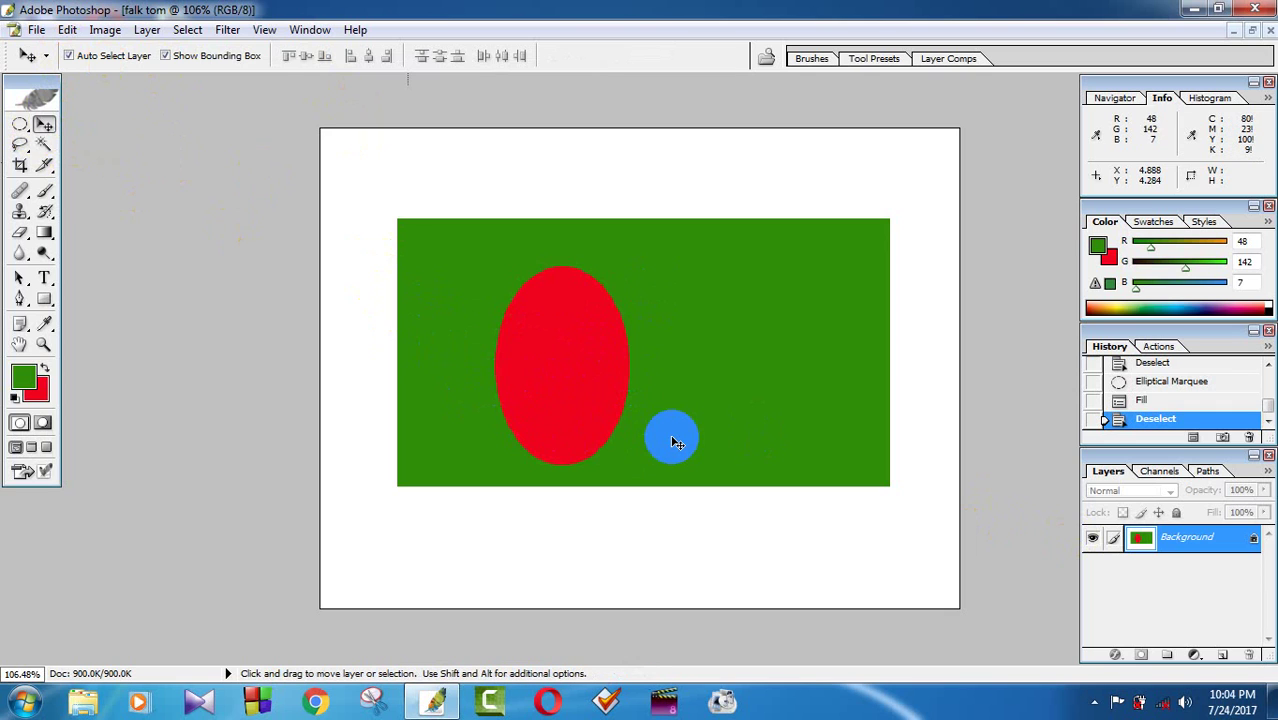
left_click_drag(572, 392, 534, 298)
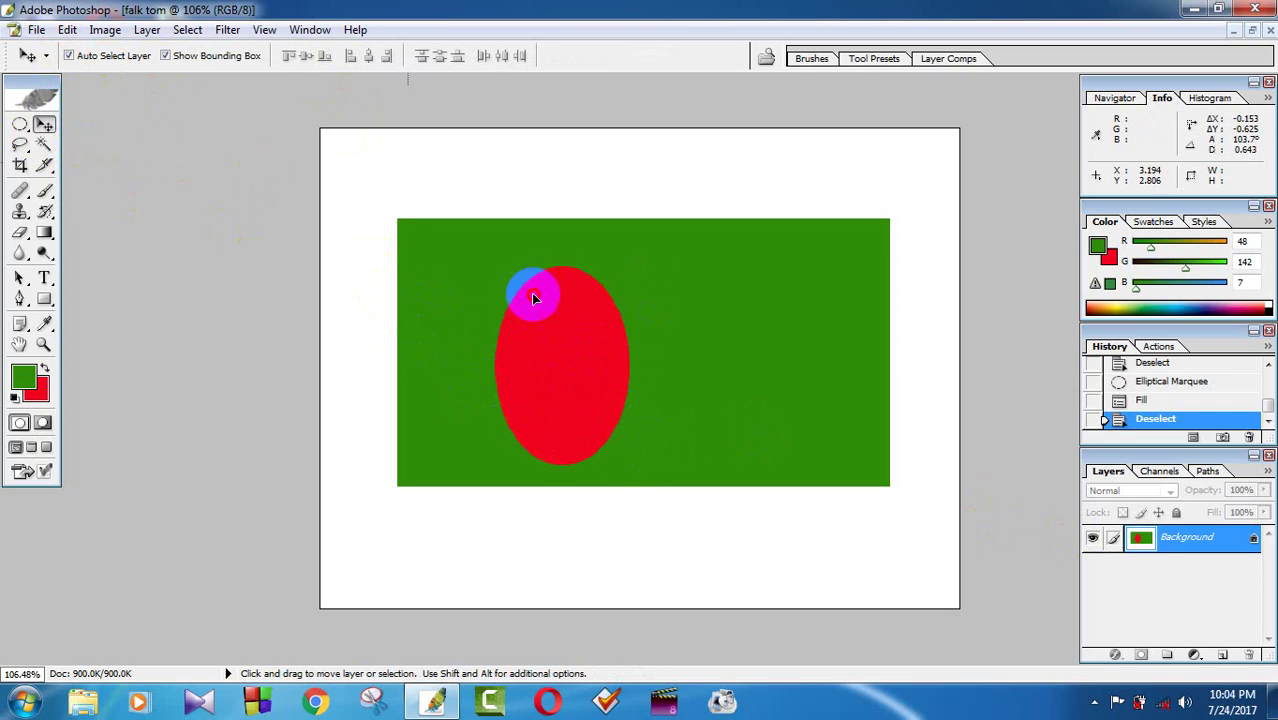
left_click(637, 274)
left_click_drag(578, 335, 442, 194)
left_click(645, 277)
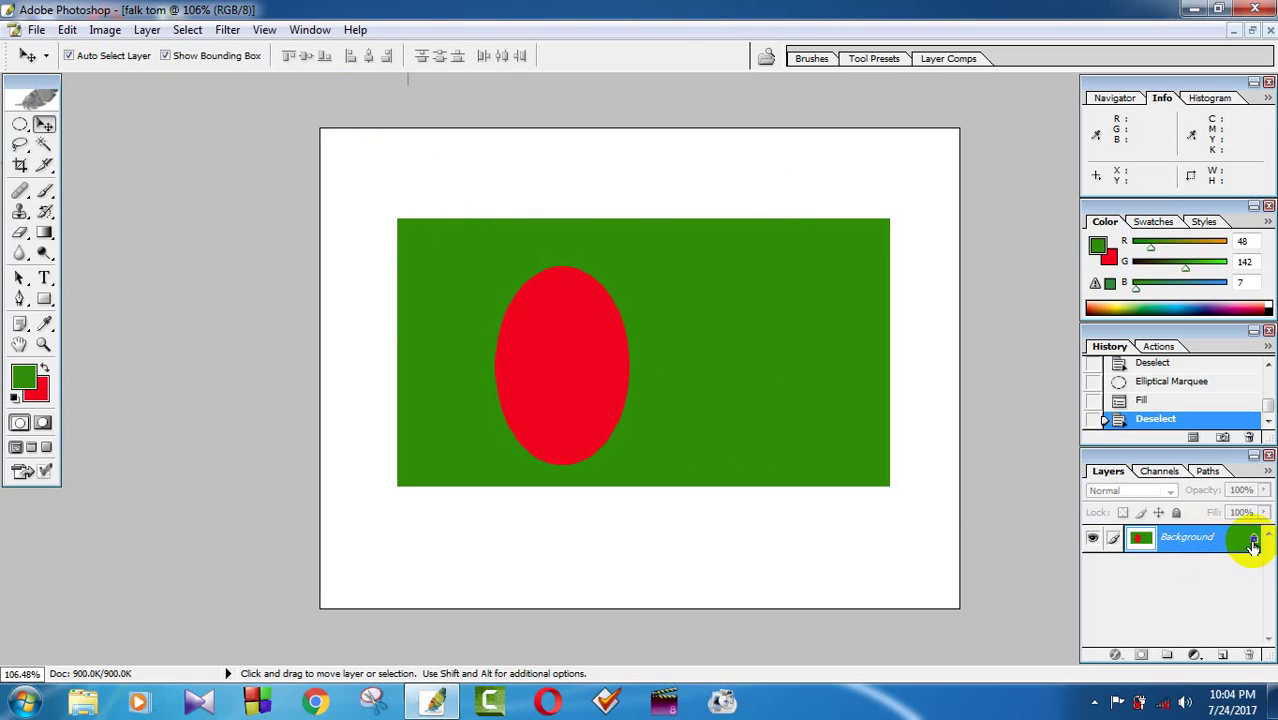
Convert the locked Background into a regular layer named Layer 0 and try moving the red ellipse on it.
double_click(1253, 541)
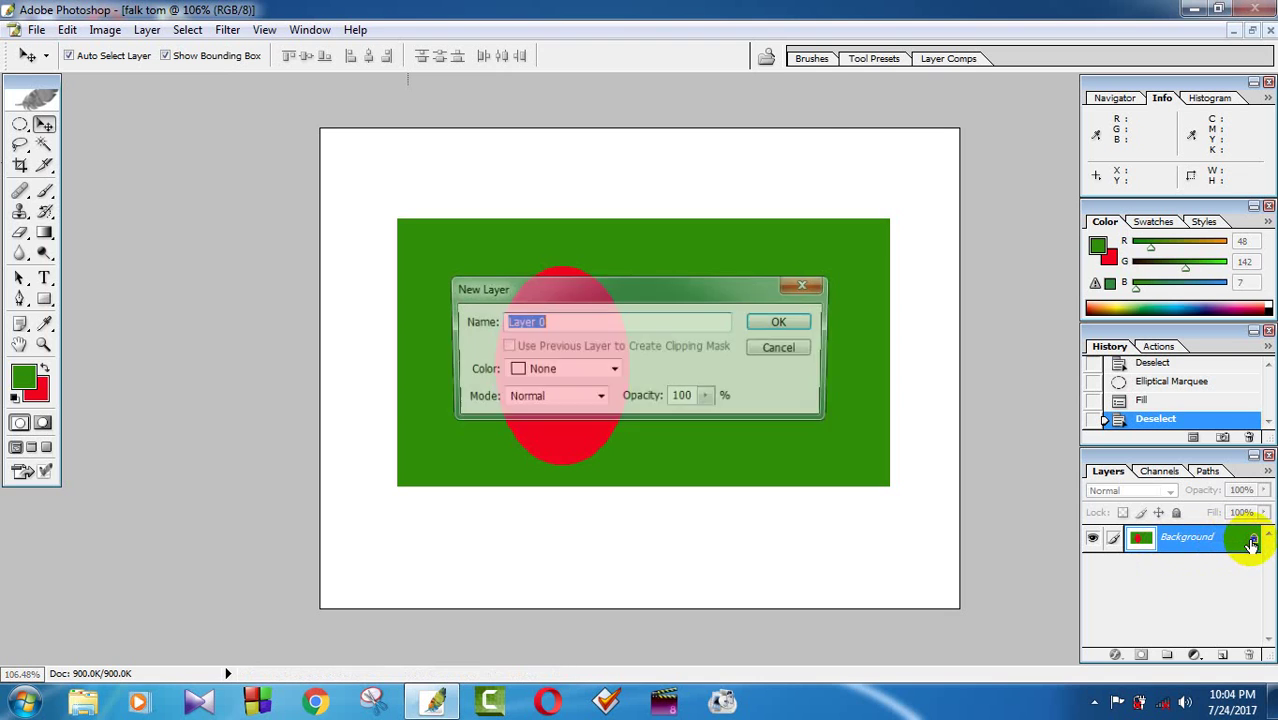
left_click(785, 322)
mouse_move(544, 372)
left_mouse_down()
mouse_move(557, 248)
mouse_move(593, 528)
mouse_move(525, 362)
mouse_move(535, 370)
mouse_move(508, 363)
mouse_move(708, 449)
mouse_move(542, 357)
mouse_move(479, 268)
mouse_move(516, 317)
mouse_move(517, 373)
mouse_move(625, 362)
mouse_move(622, 320)
mouse_move(531, 308)
mouse_move(542, 357)
left_mouse_up()
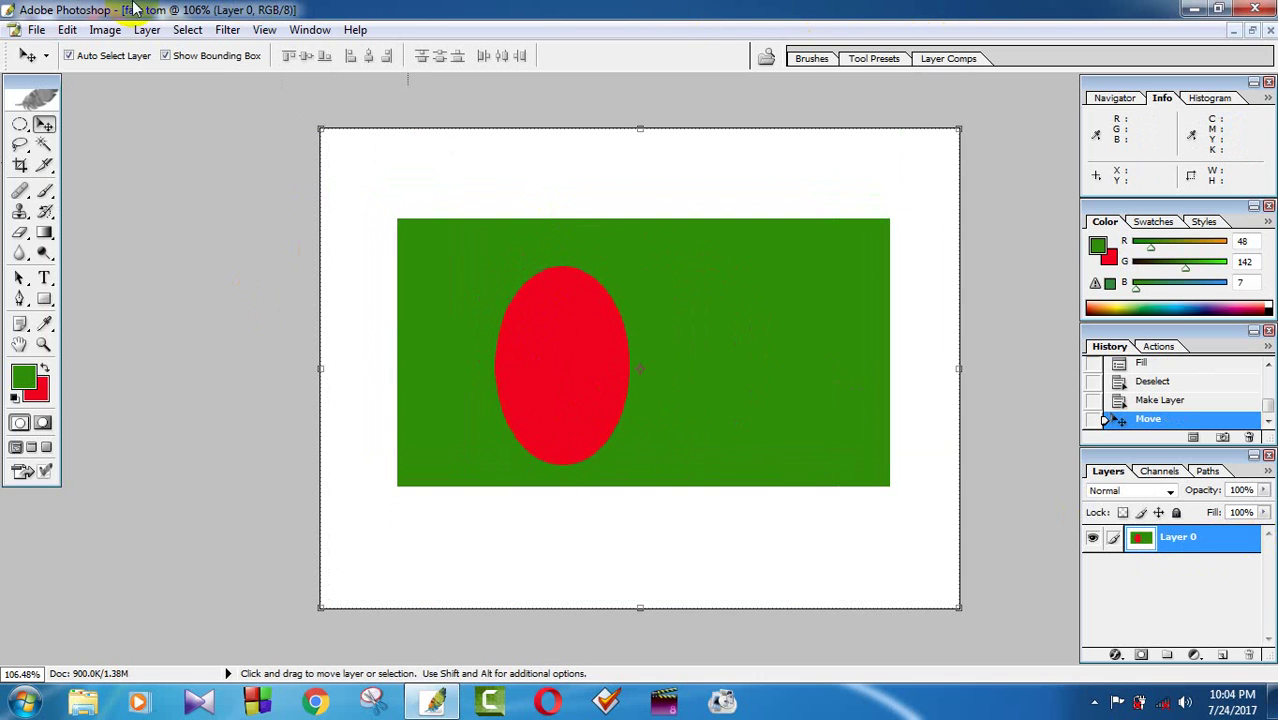
Create a new 640 x 480 pixel document named "fack tom 12" at 72 pixels/inch in RGB Color with a white background.
left_click(35, 27)
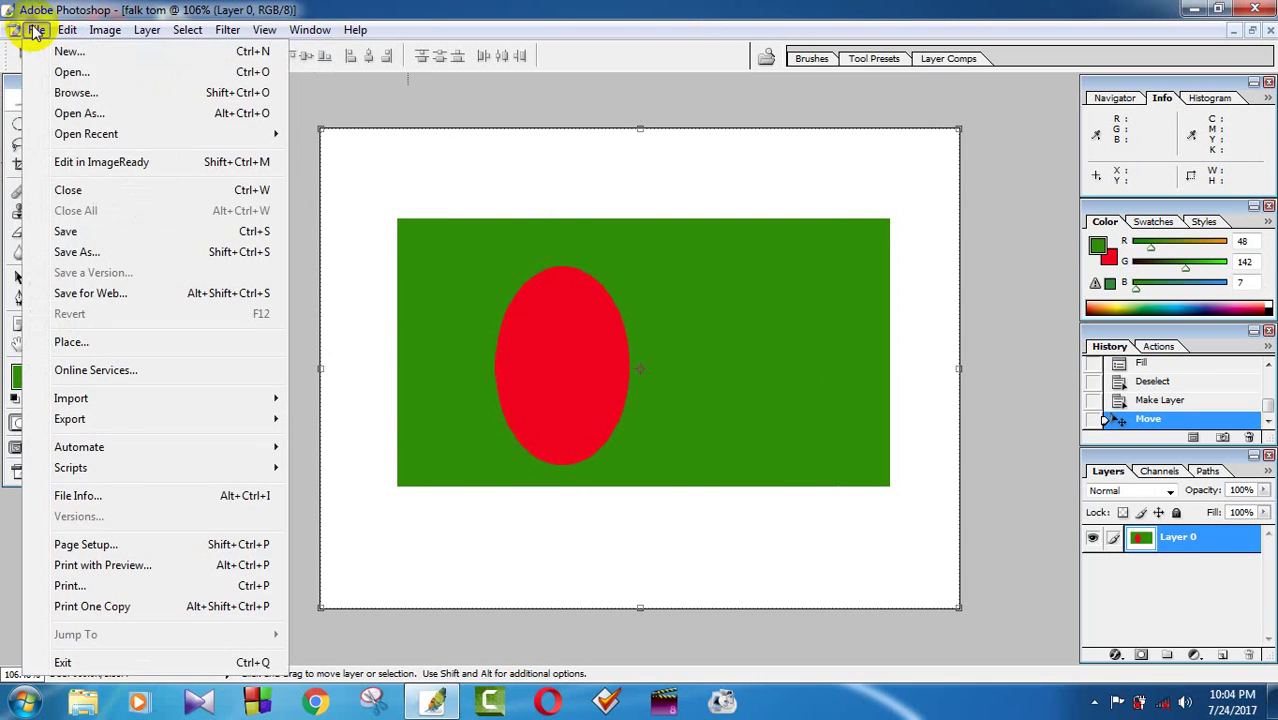
left_click(30, 50)
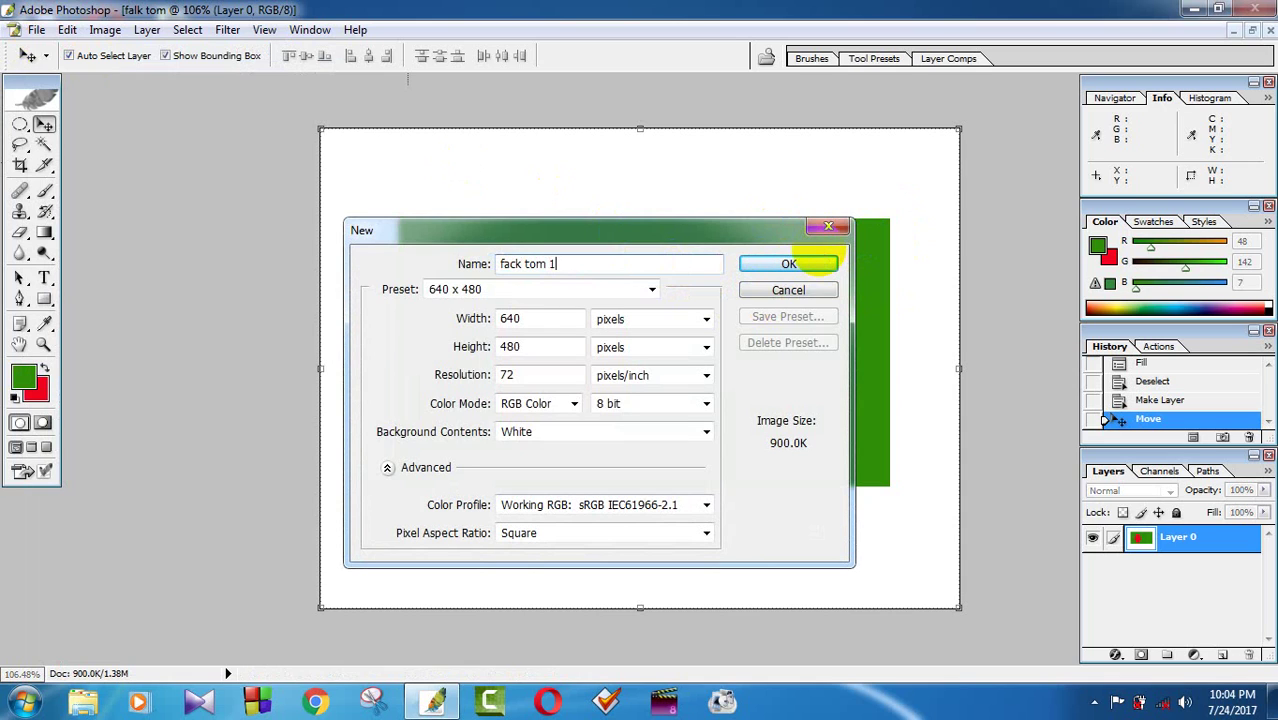
left_click(778, 270)
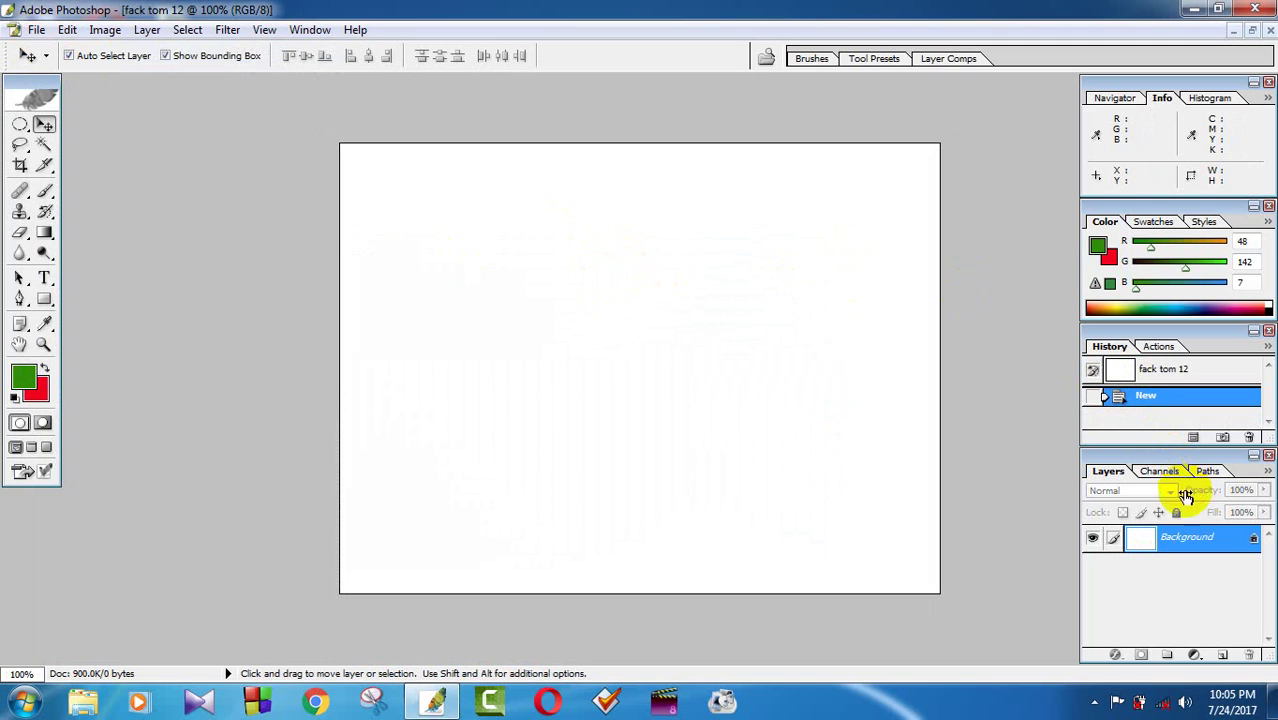
On a new layer, draw a rectangular marquee about 6.79 by 3.44 and fill it with the green foreground color.
left_click(1222, 656)
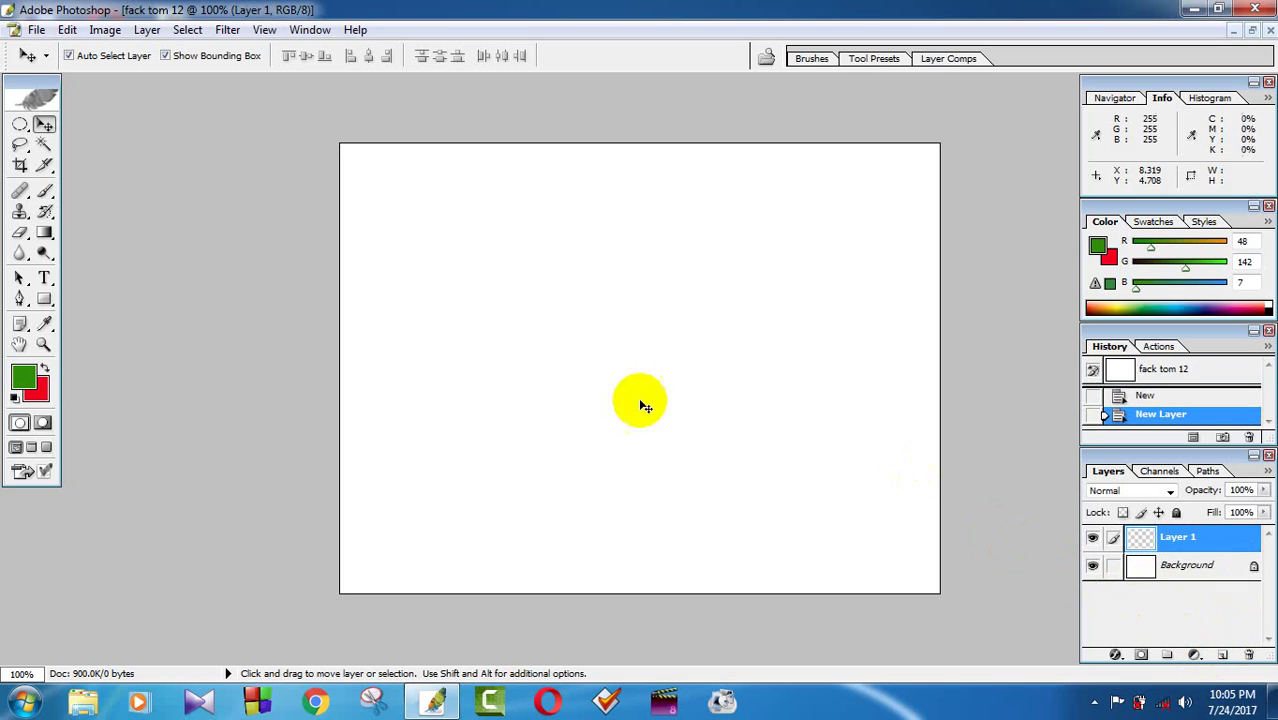
left_click_drag(20, 124, 58, 126)
left_click_drag(445, 189, 903, 424)
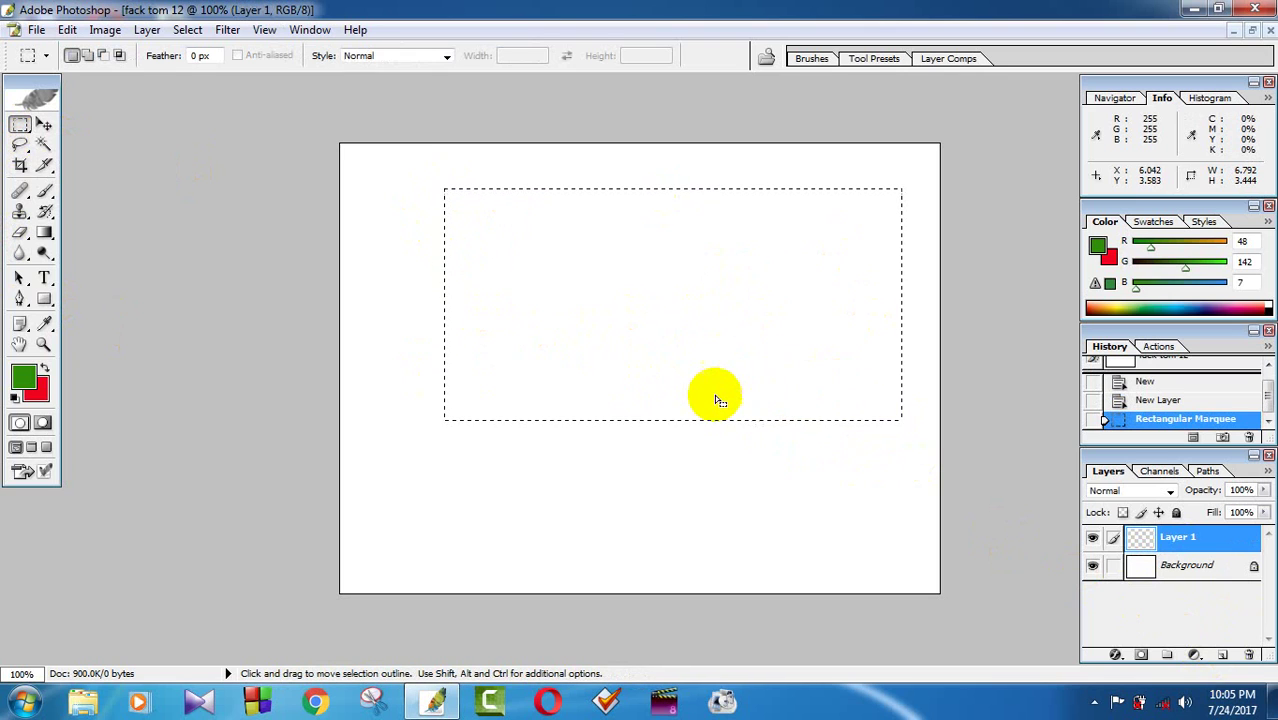
key("ctrl")
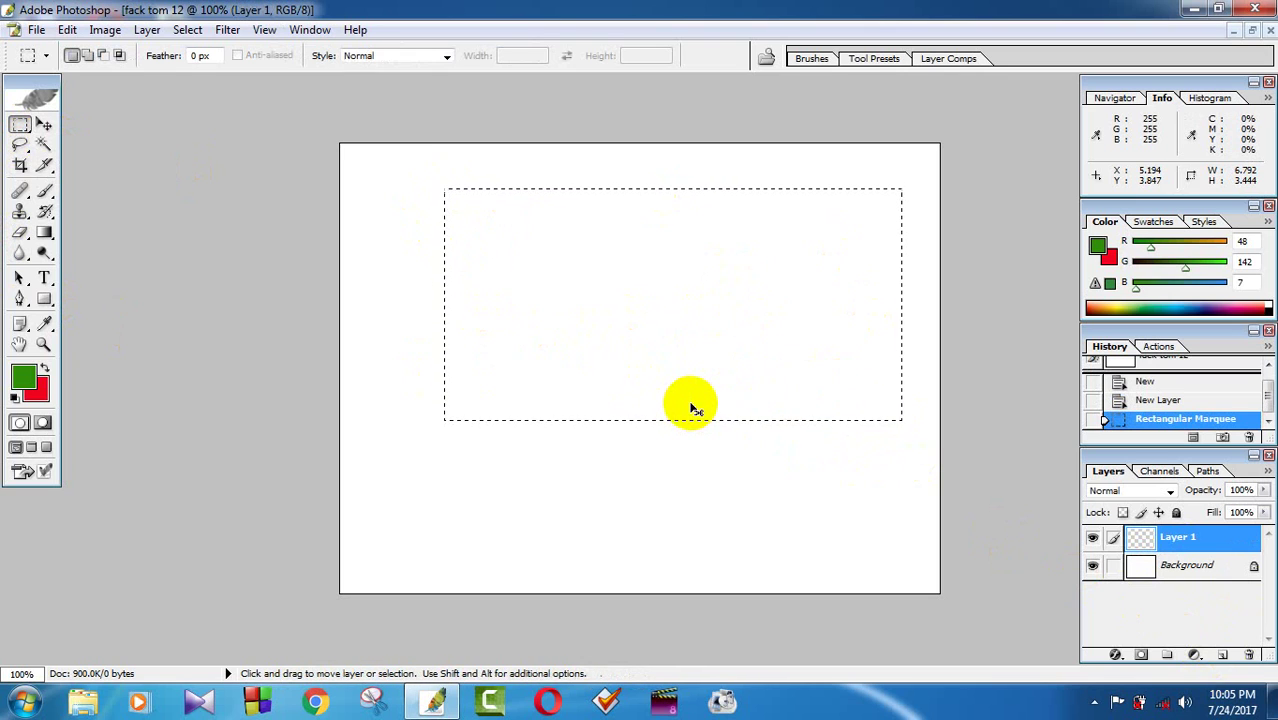
key("ctrl+BackSpace")
key("alt+BackSpace")
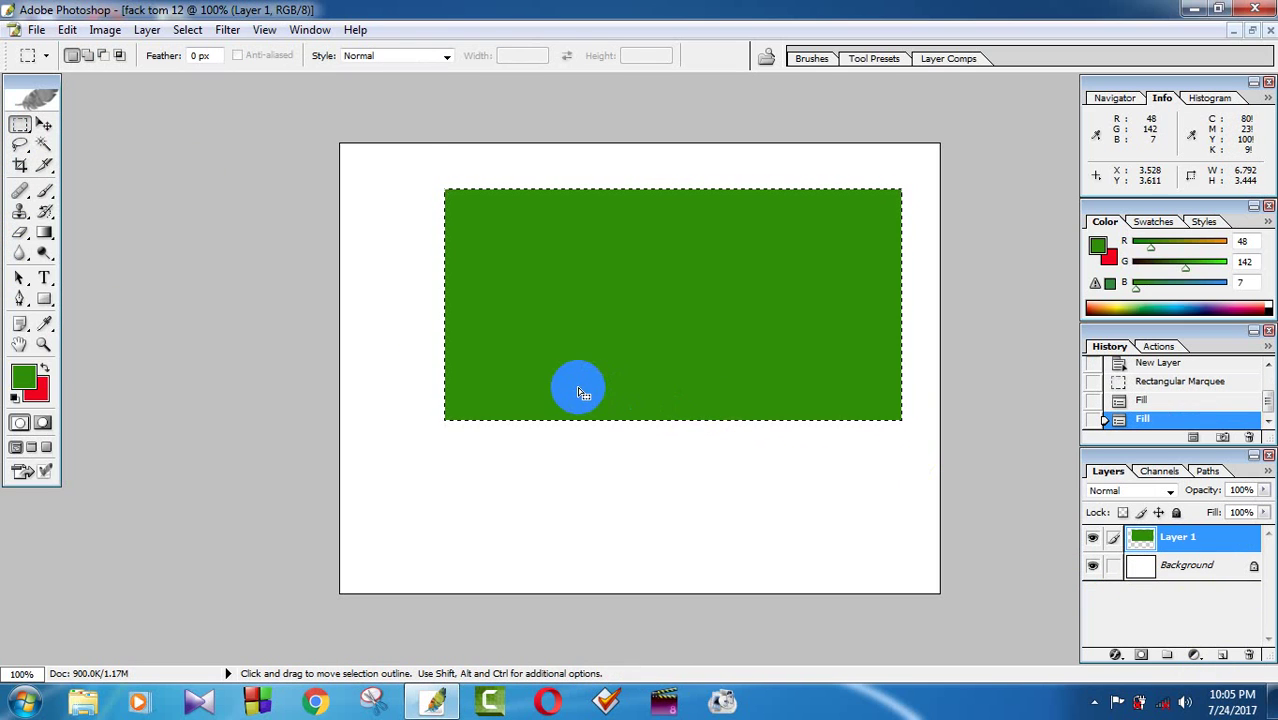
Add another layer above the green rectangle, switch to the Elliptical Marquee tool and clear the rectangular selection.
left_click(1222, 656)
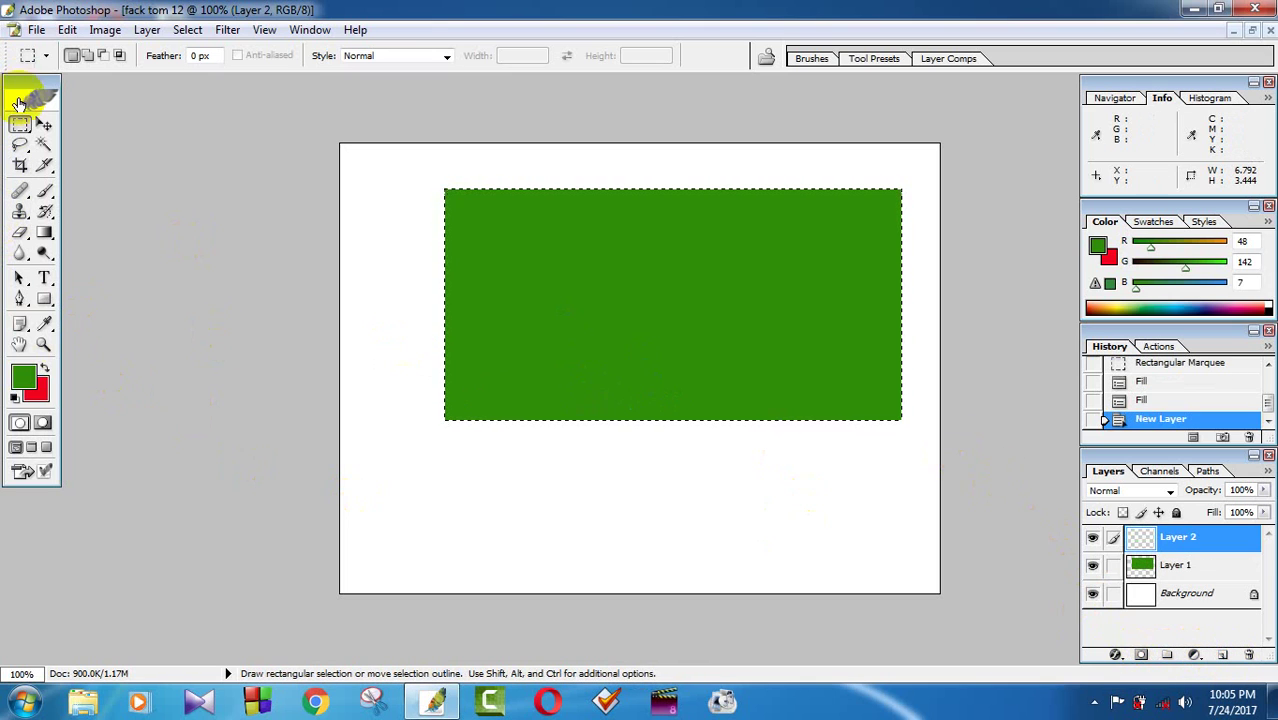
left_click_drag(22, 128, 60, 140)
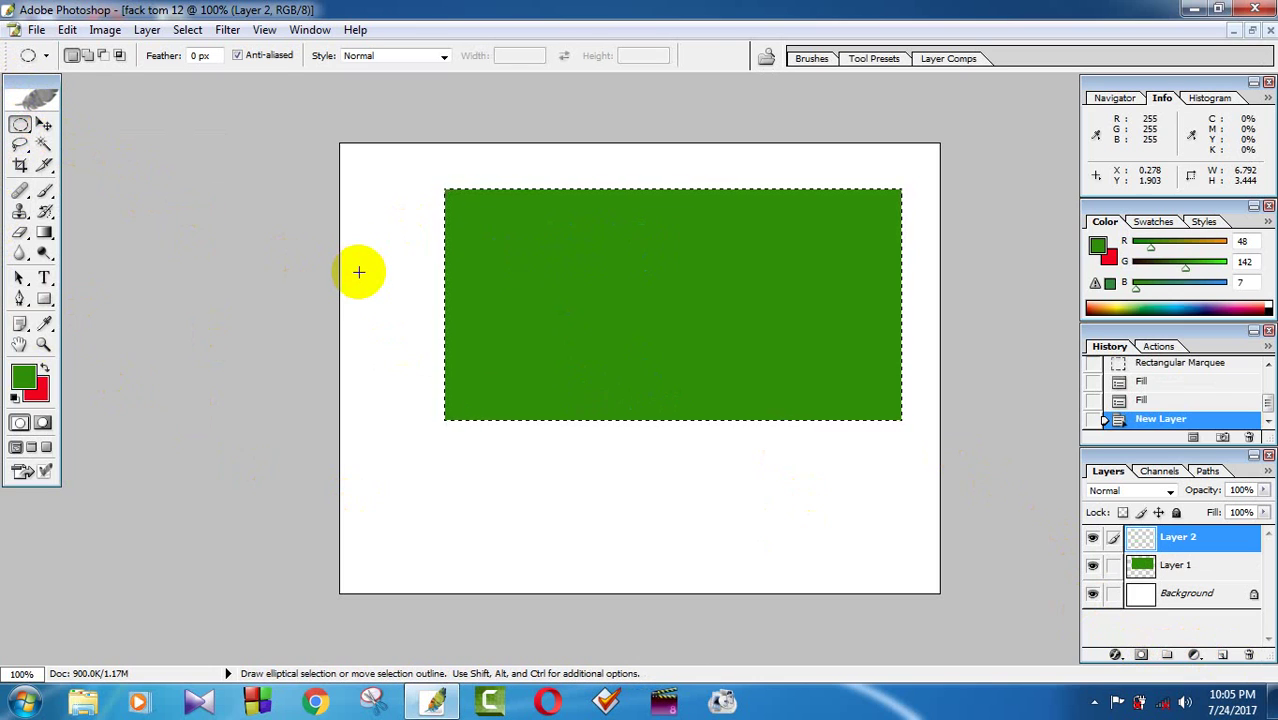
key("ctrl+d")
left_click(525, 305)
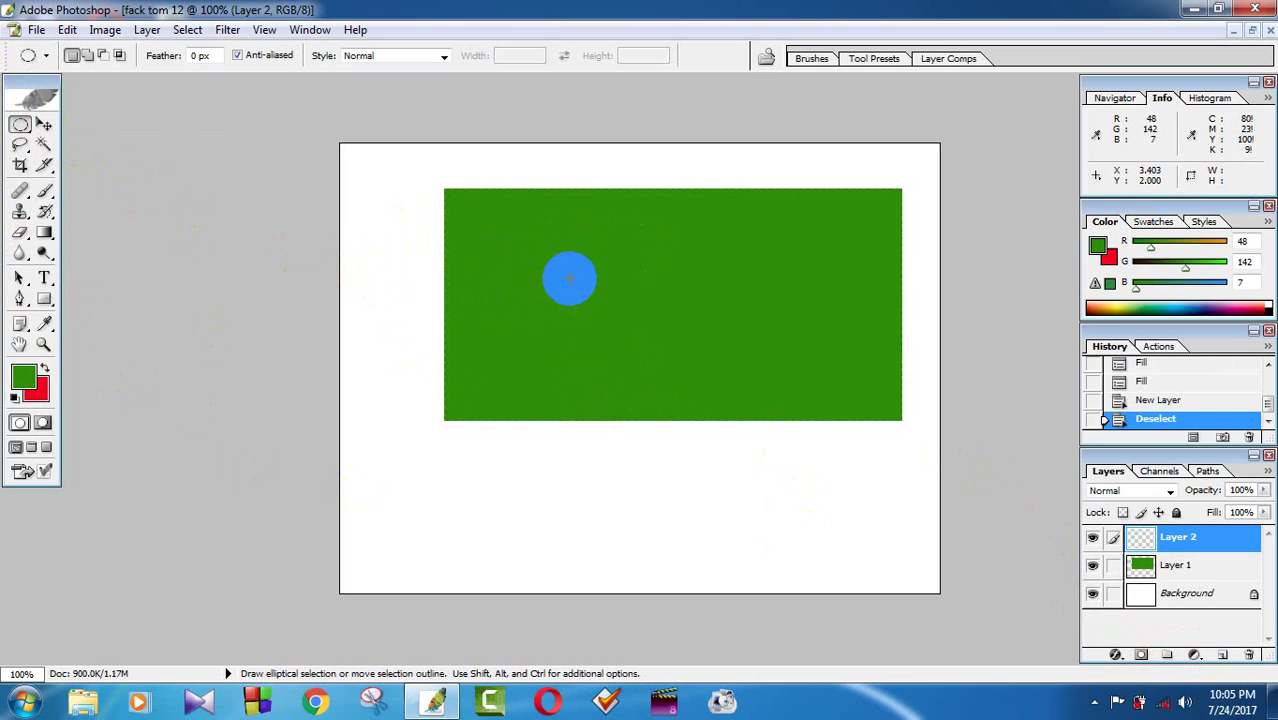
Draw a circular marquee about 3.13 across, slightly left of the rectangle's center, fill it with the red background color and deselect it.
left_click_drag(543, 239, 1004, 448)
left_click_drag(640, 352, 635, 319)
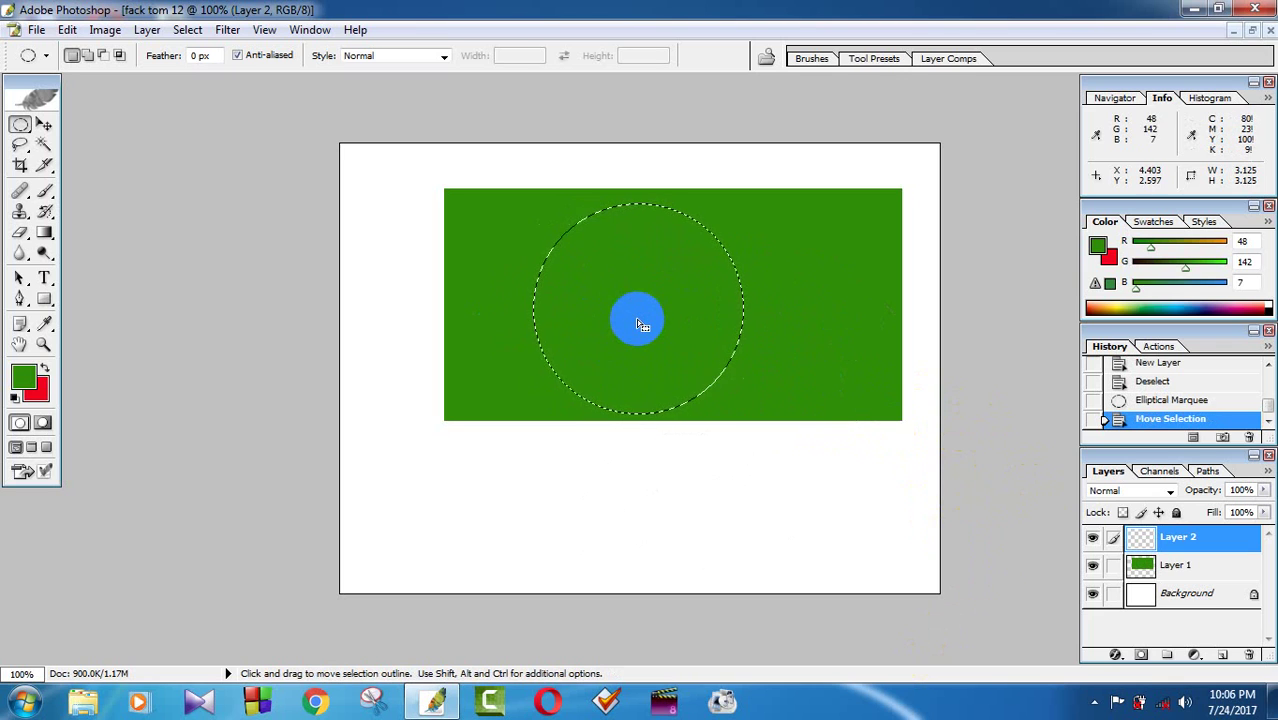
key("ctrl+BackSpace")
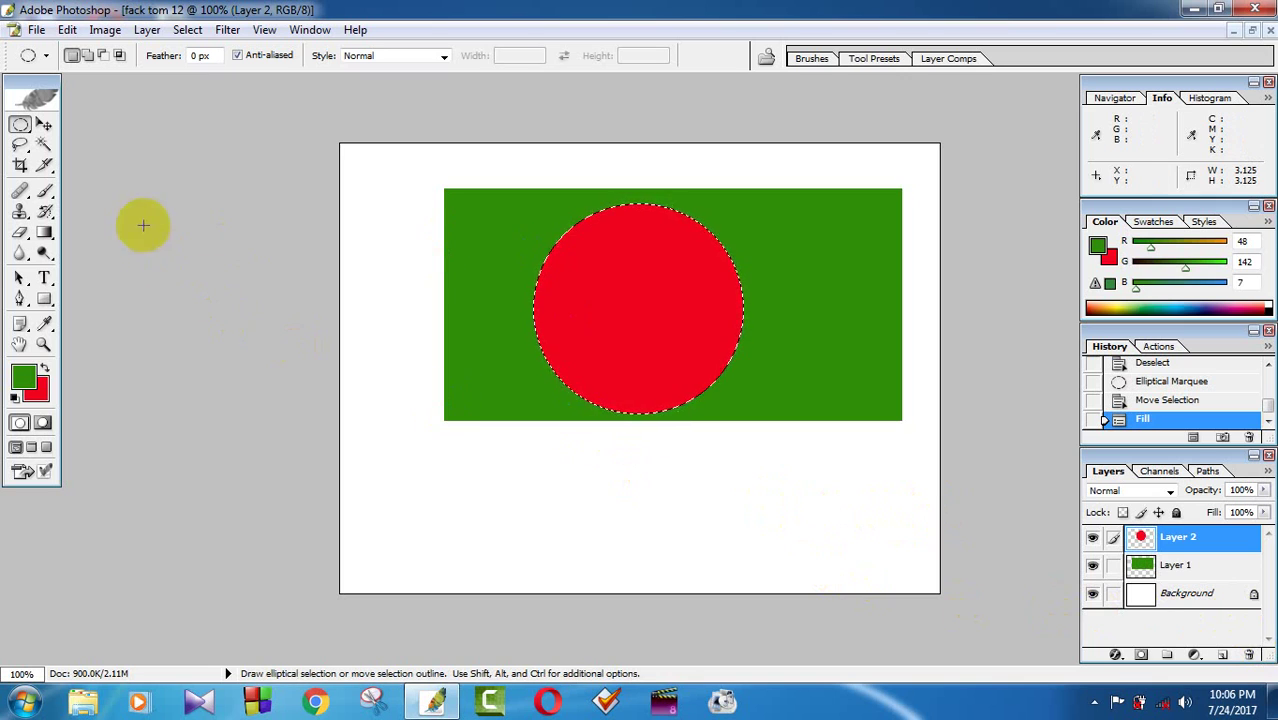
key("ctrl+d")
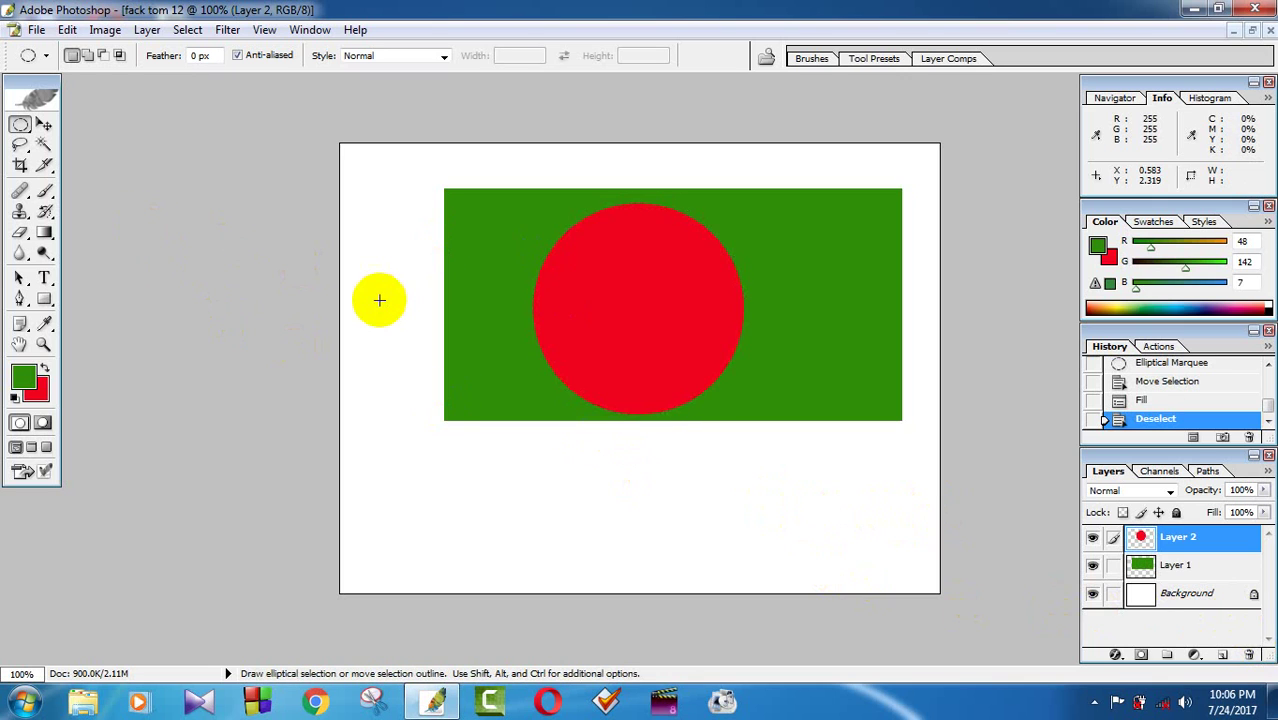
Move the red circle down past the green rectangle's lower-left corner, and return it over the rectangle.
left_click(44, 123)
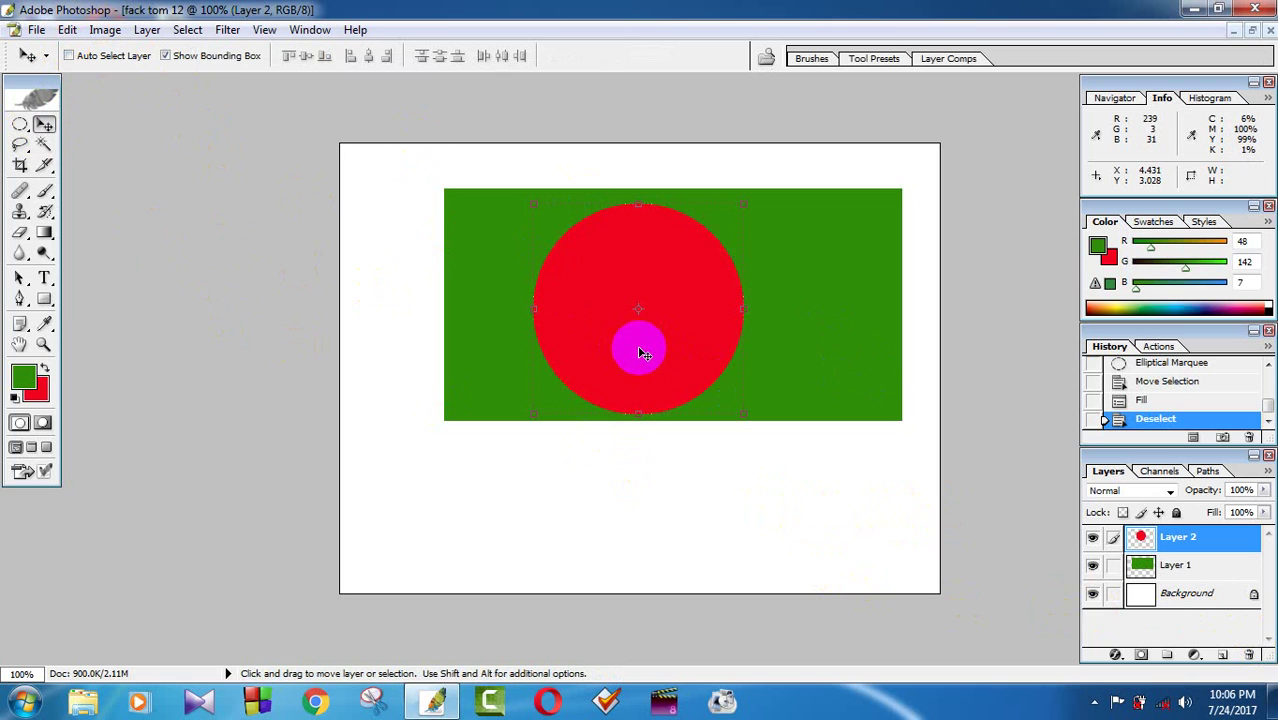
left_click_drag(643, 353, 510, 503)
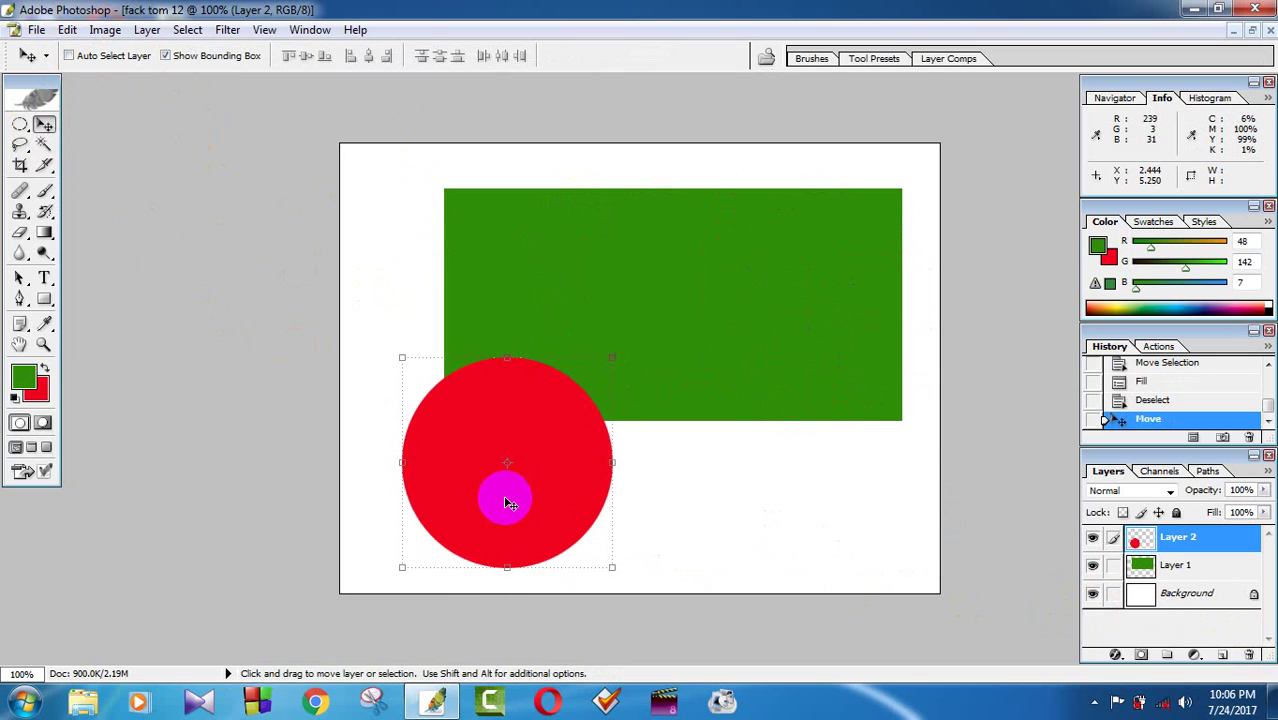
left_click_drag(533, 519, 657, 372)
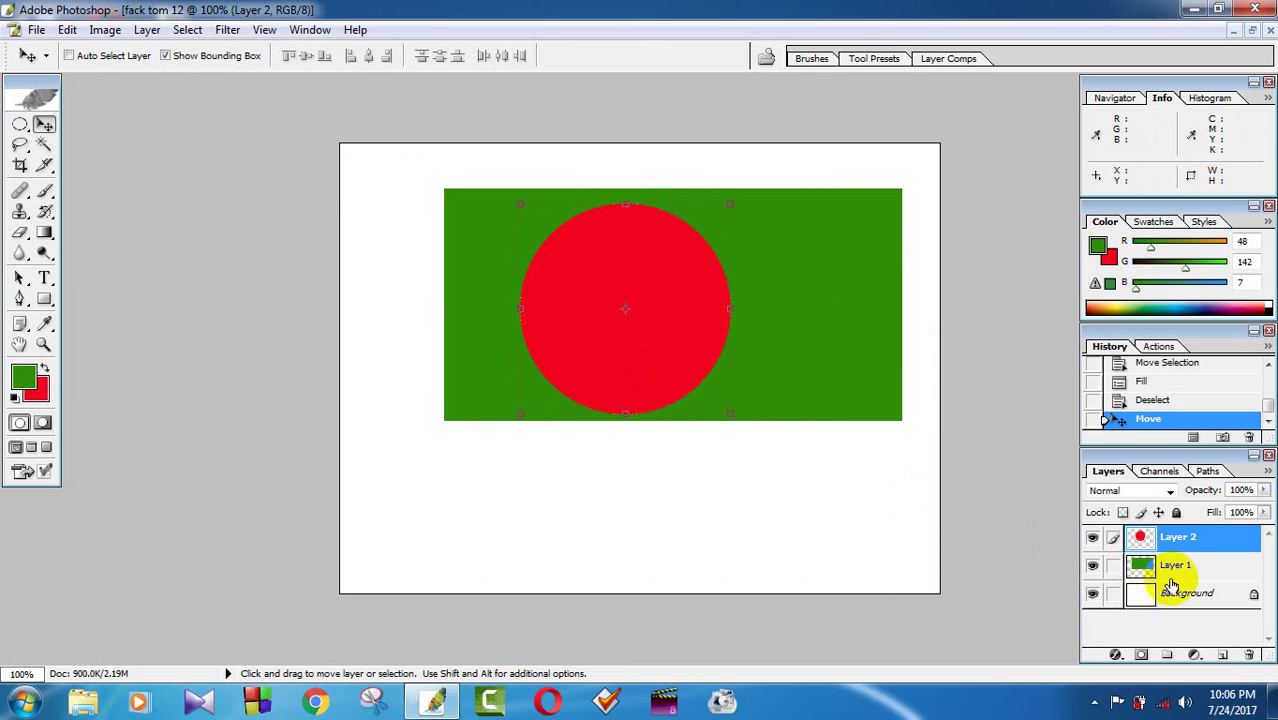
Activate Layer 1 and move the green rectangle around beneath the circle, leaving it slightly left of and below its starting position.
left_click(1123, 564)
left_click_drag(884, 423, 764, 203)
left_click_drag(715, 322, 769, 369)
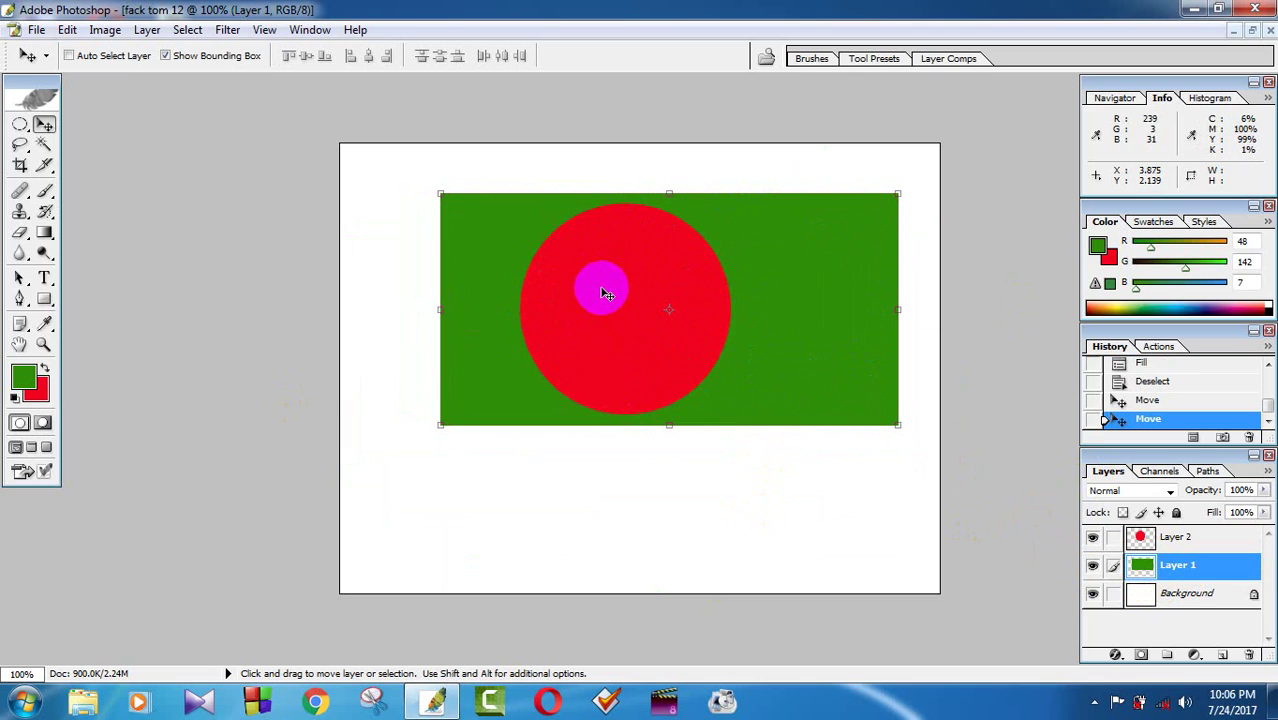
mouse_move(607, 293)
left_mouse_down()
mouse_move(727, 379)
mouse_move(228, 271)
mouse_move(782, 411)
mouse_move(381, 257)
mouse_move(782, 382)
mouse_move(522, 251)
mouse_move(593, 308)
mouse_move(597, 286)
left_mouse_up()
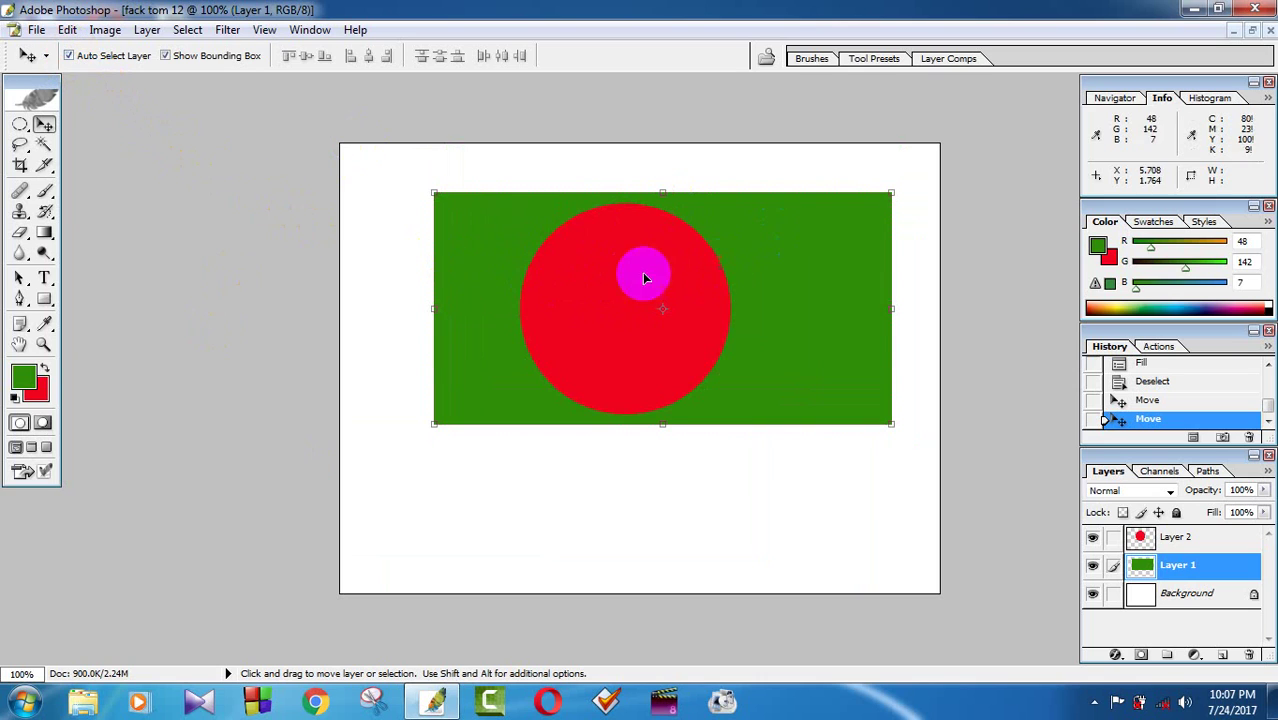
With Auto Select Layer on, move the green rectangle slightly and shift the red circle closer to the rectangle's left edge.
left_click(571, 277)
left_click(608, 271)
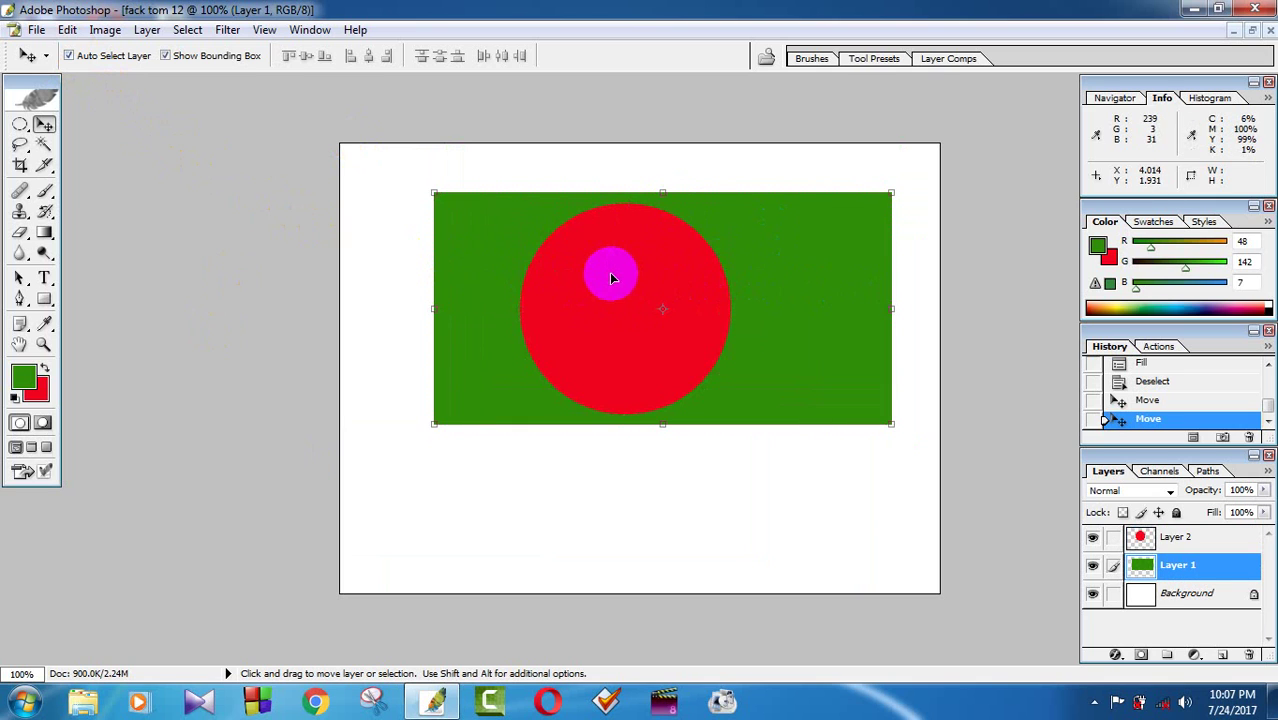
left_click(807, 257)
mouse_move(797, 250)
left_mouse_down()
mouse_move(870, 371)
mouse_move(839, 291)
mouse_move(790, 248)
left_mouse_up()
left_click(620, 266)
left_click_drag(620, 268, 580, 272)
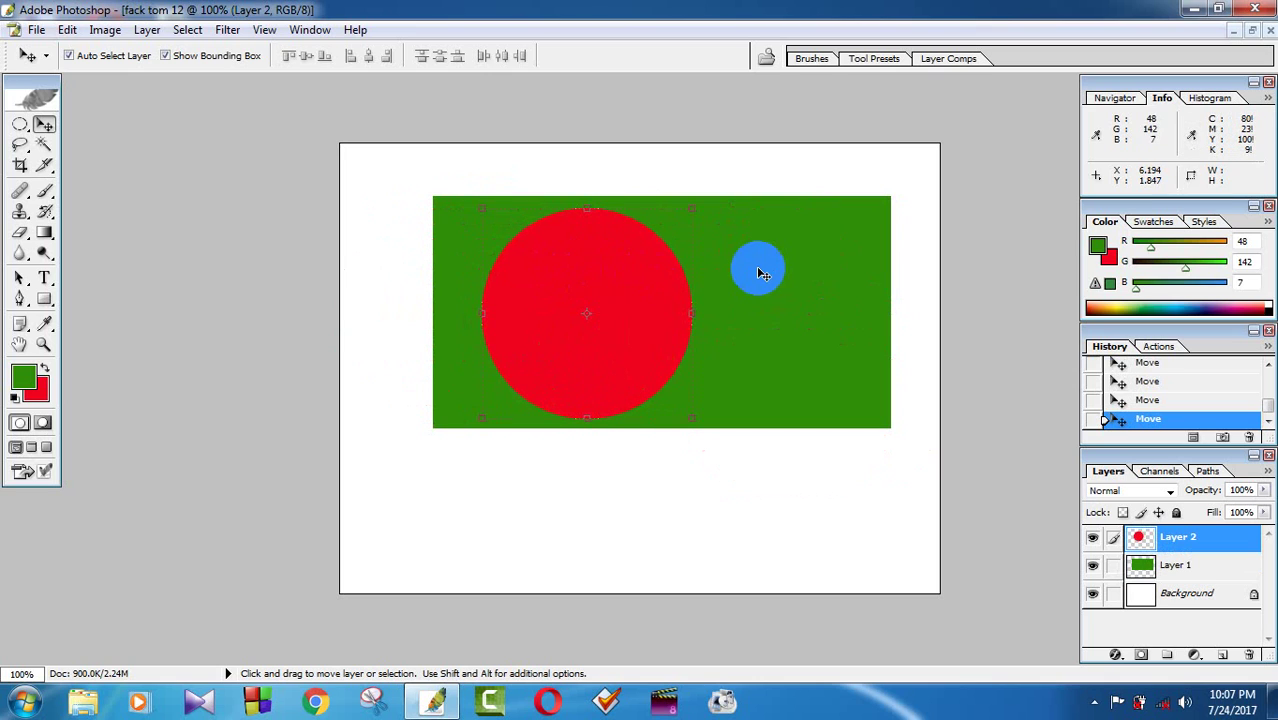
Turn off Auto Select Layer and switch the active layer between Layer 1 and Layer 2, ending on Layer 1.
left_click(71, 57)
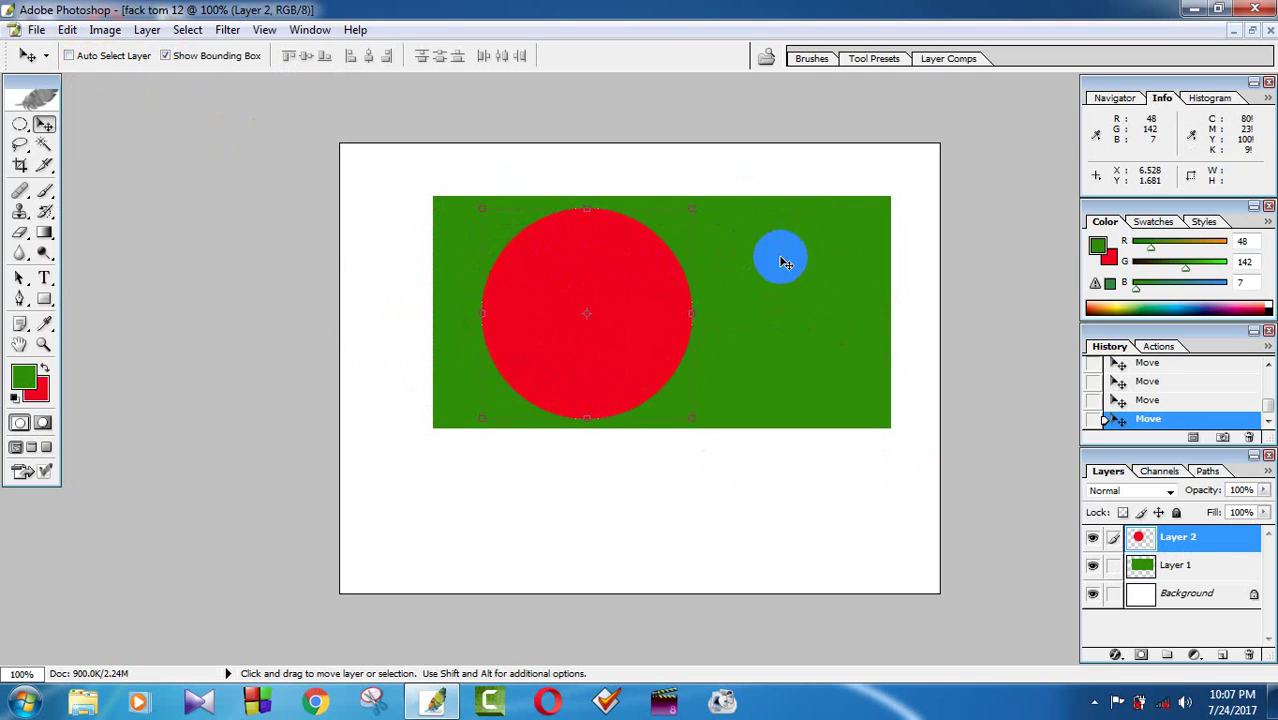
left_click(1180, 562)
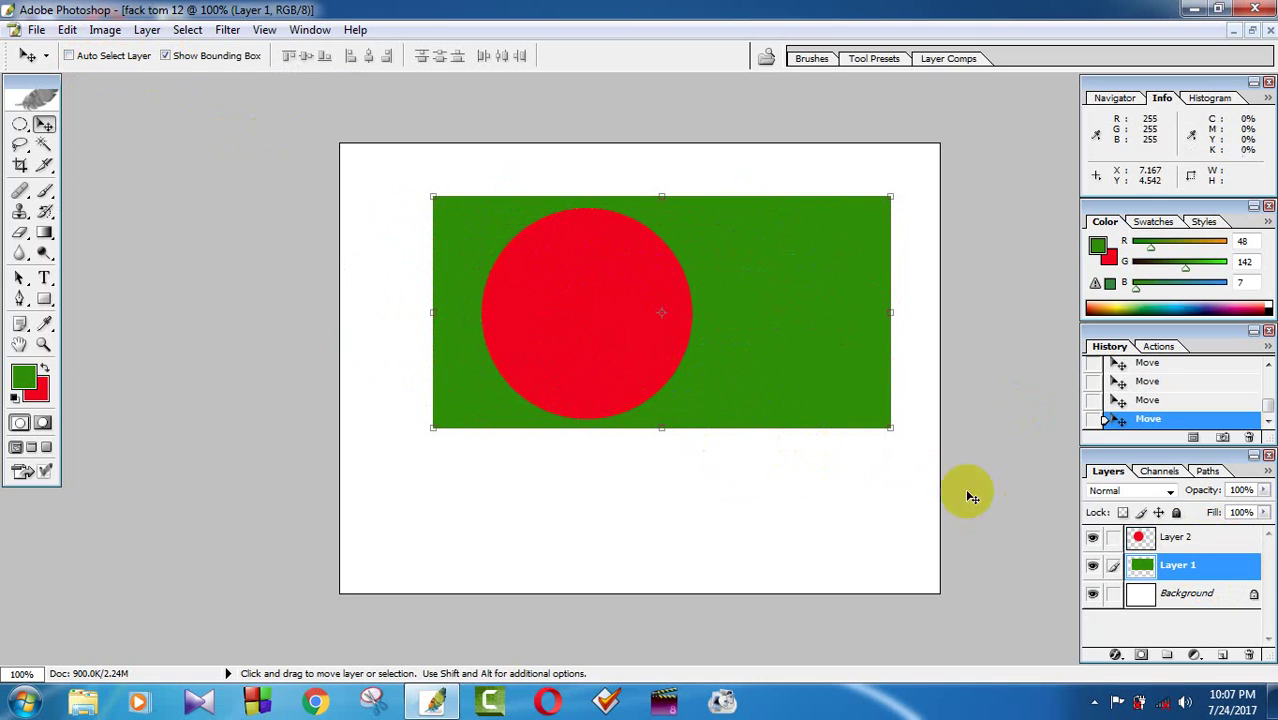
left_click(1160, 537)
left_click(1160, 565)
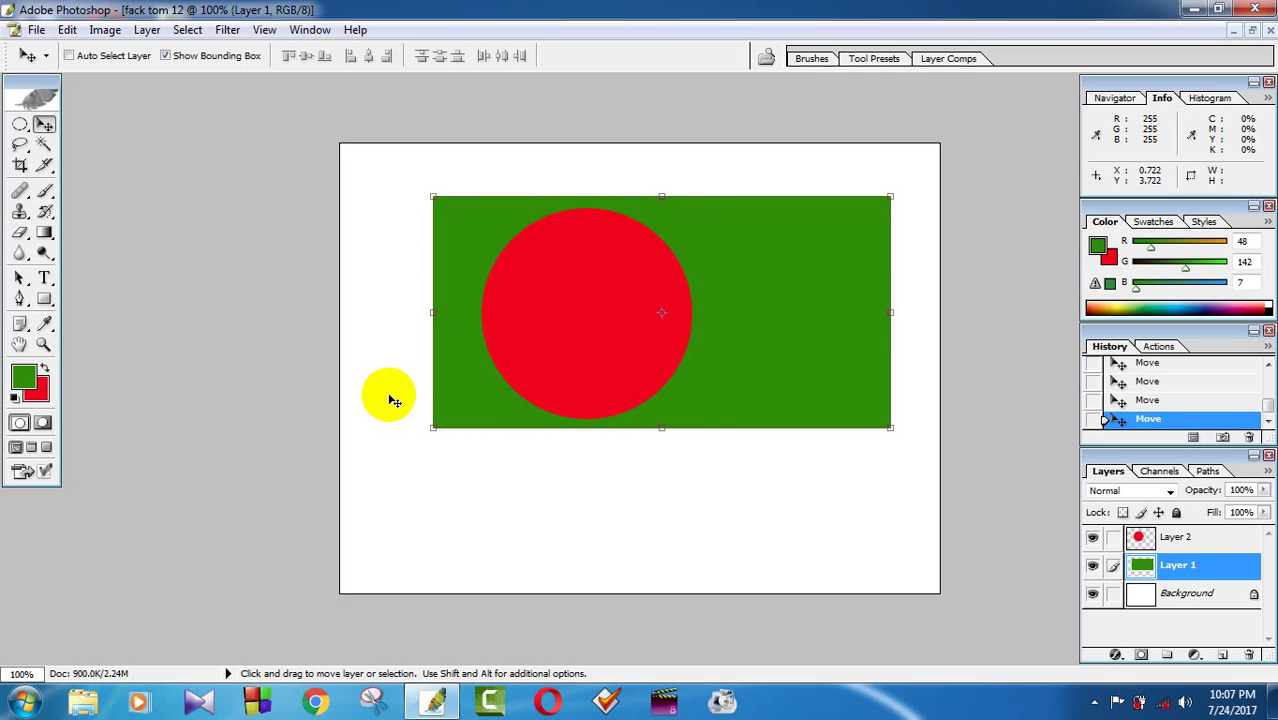
Minimize Photoshop to show the Windows desktop and refresh the desktop.
left_click(1197, 9)
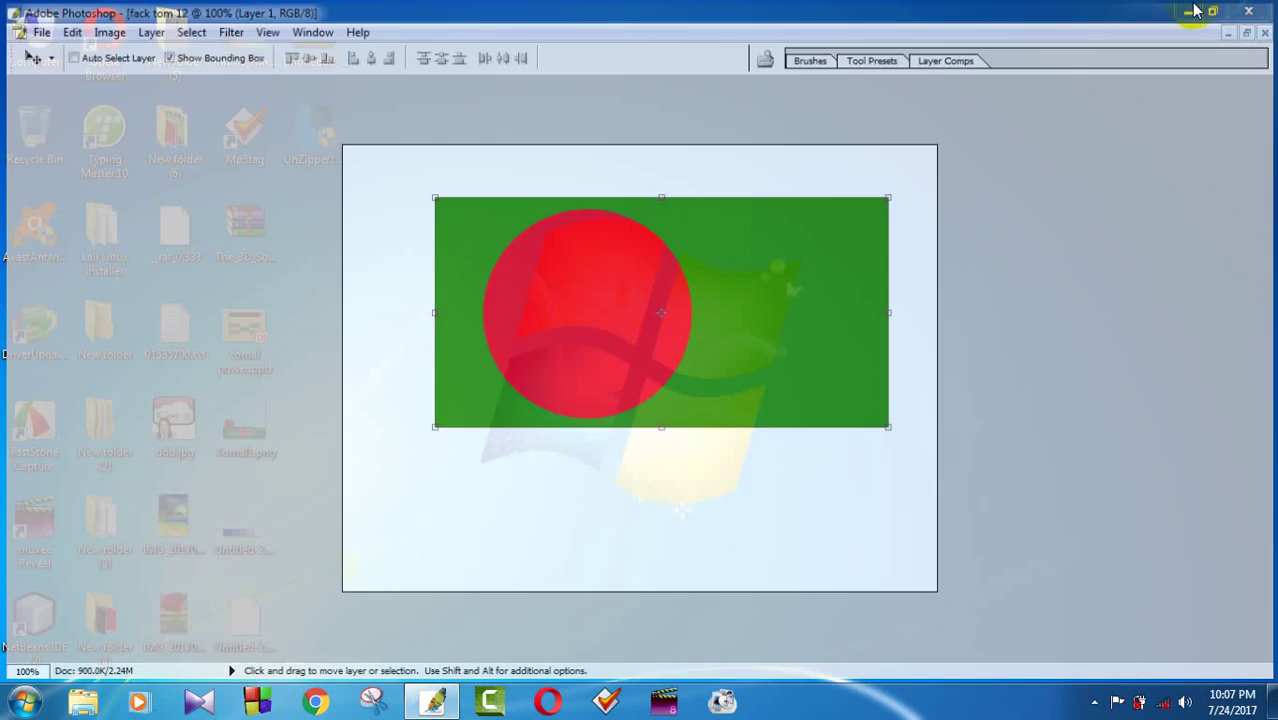
right_click(464, 91)
right_click(531, 139)
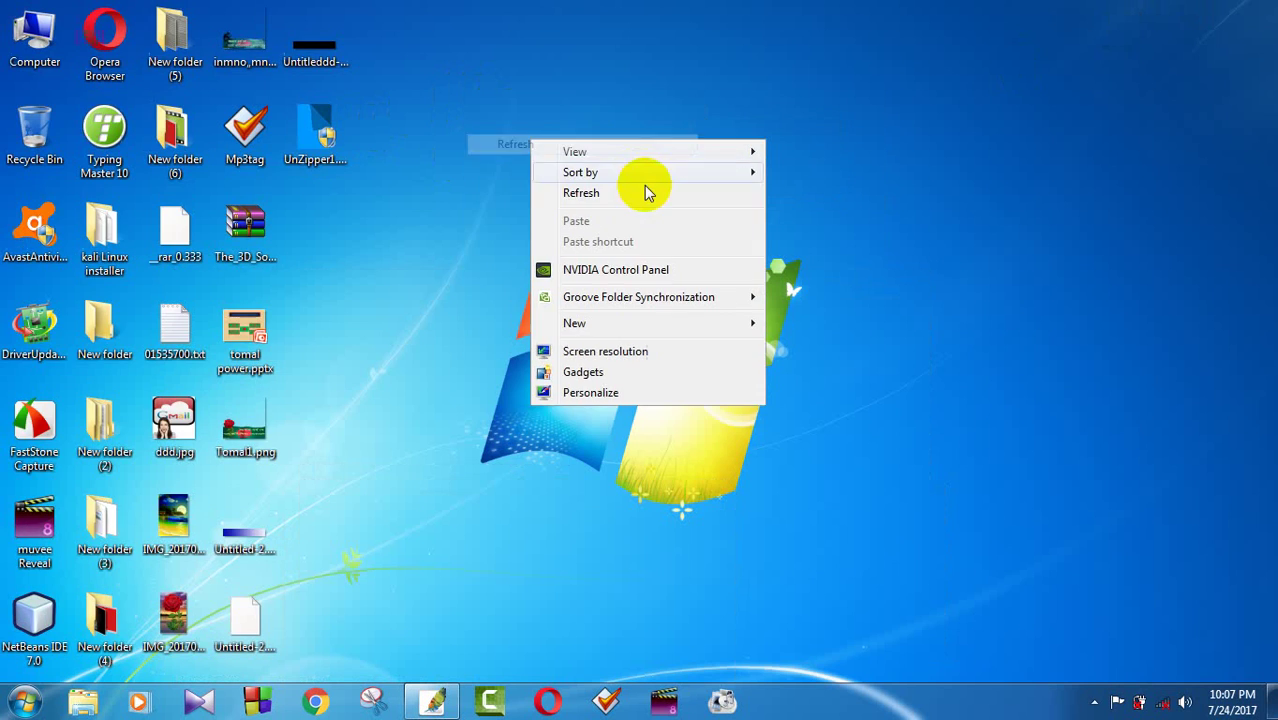
right_click(648, 189)
left_click(719, 245)
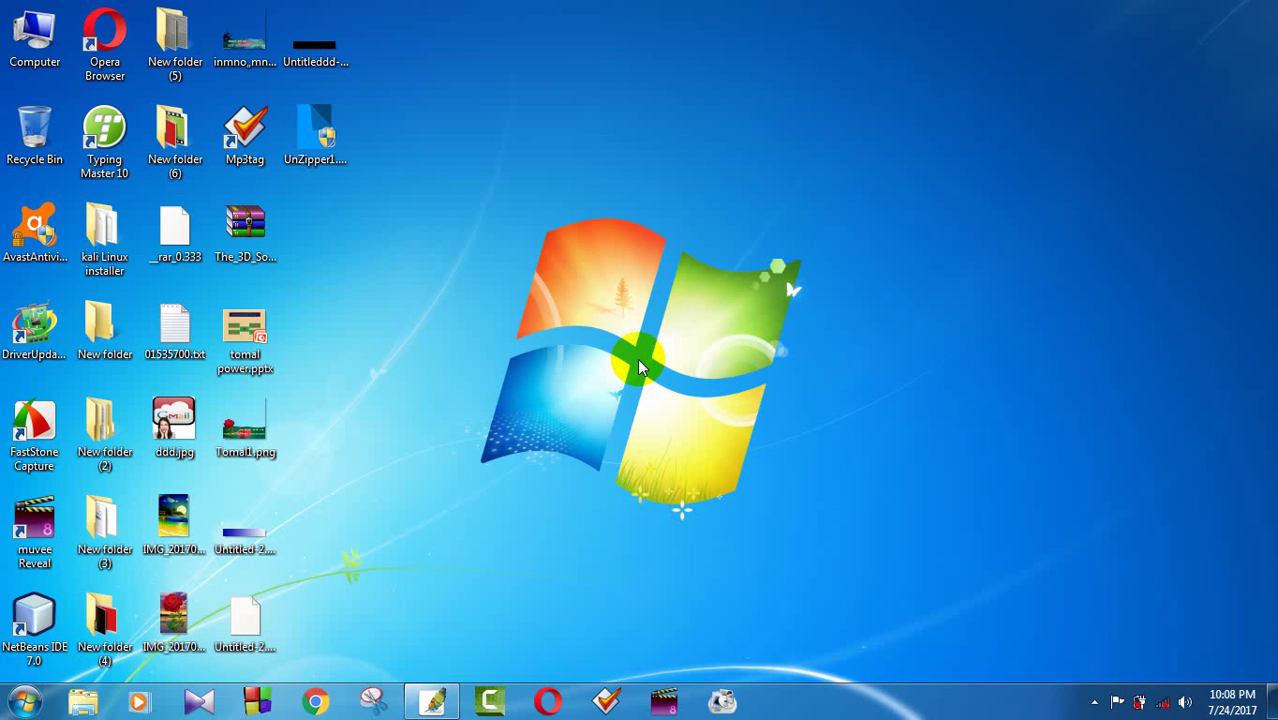
left_click_drag(902, 168, 382, 546)
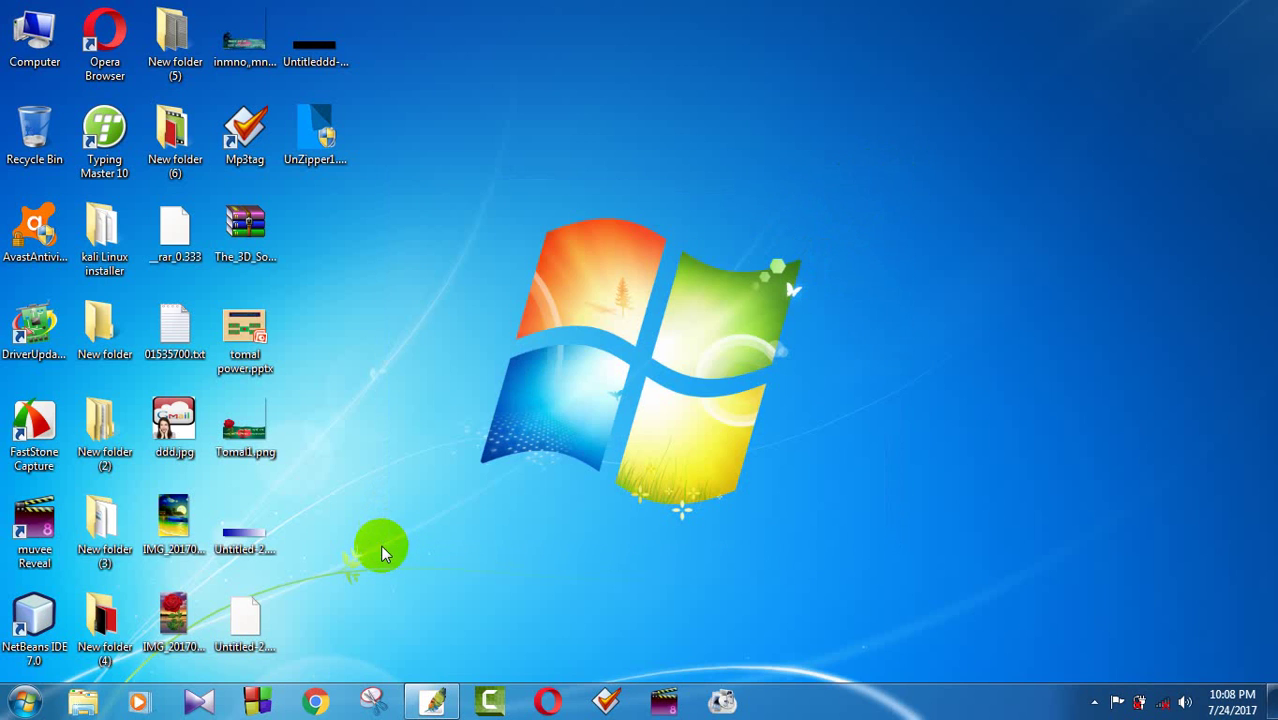
left_click_drag(986, 168, 354, 596)
left_click_drag(895, 188, 384, 536)
left_click_drag(853, 232, 422, 517)
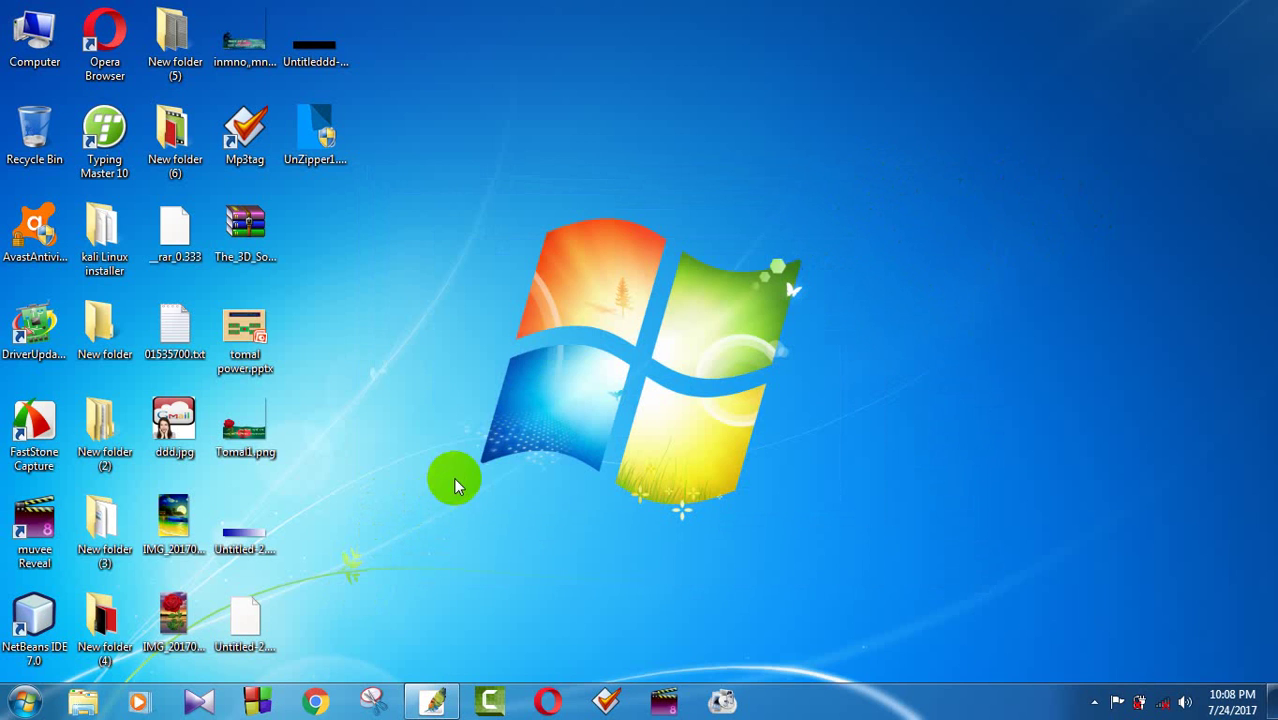
Switch back to Photoshop and start saving the document, browsing from the desktop to Computer for the location.
left_click(433, 700)
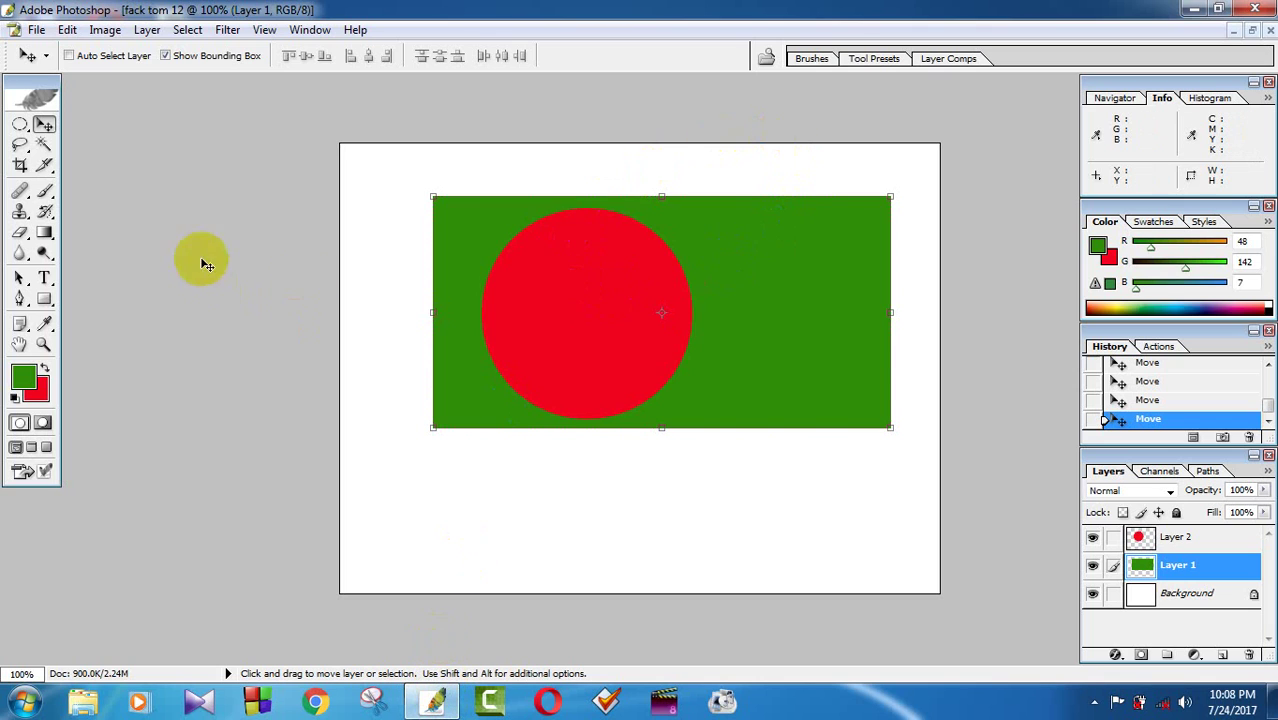
left_click(557, 350)
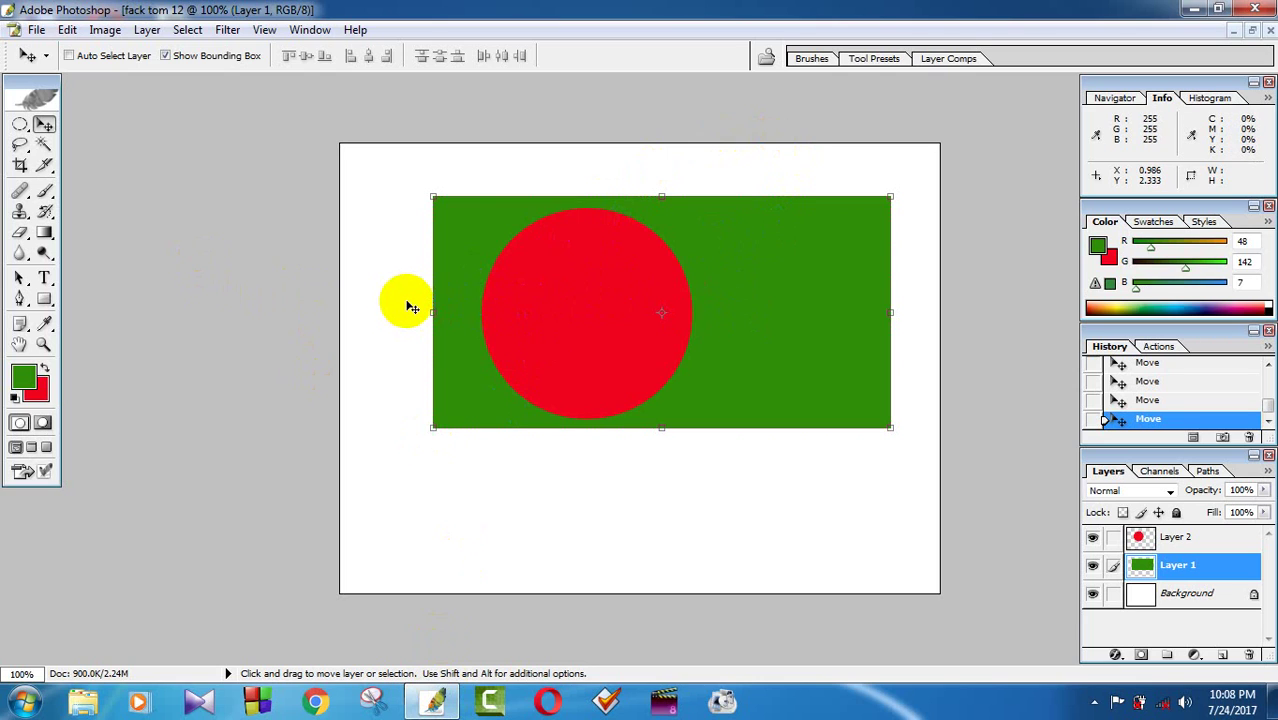
key("ctrl+s")
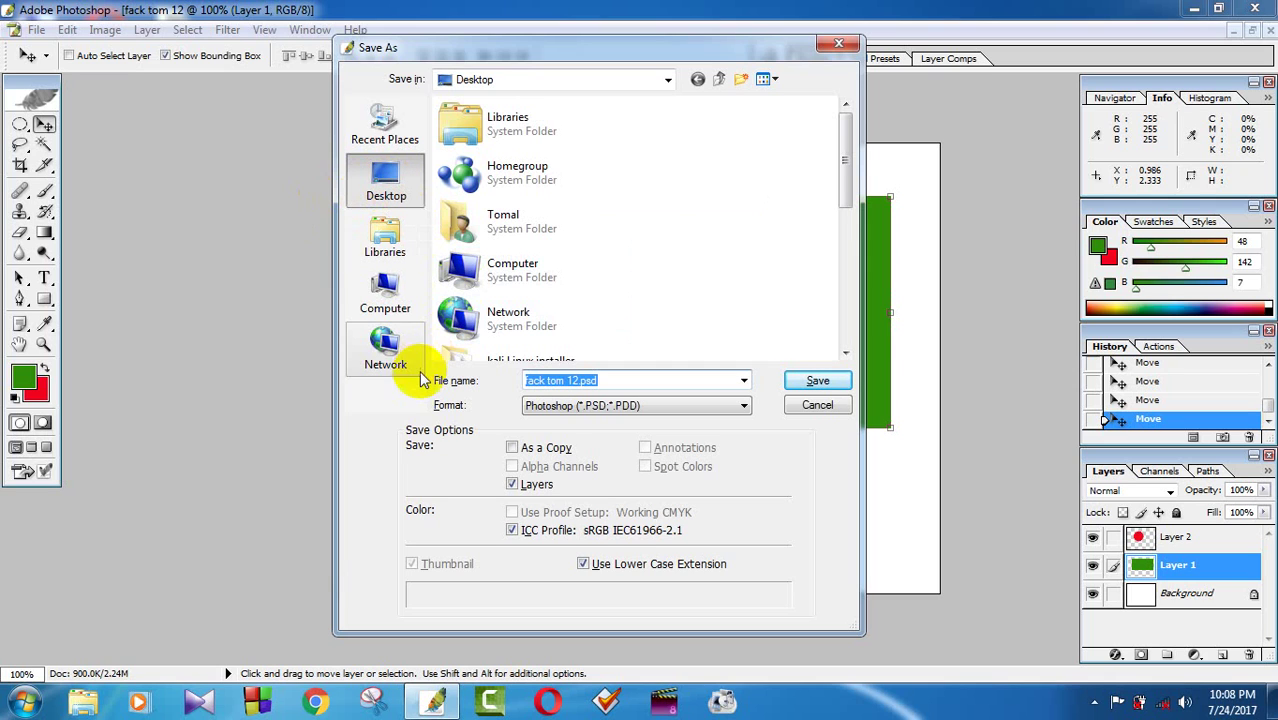
double_click(493, 283)
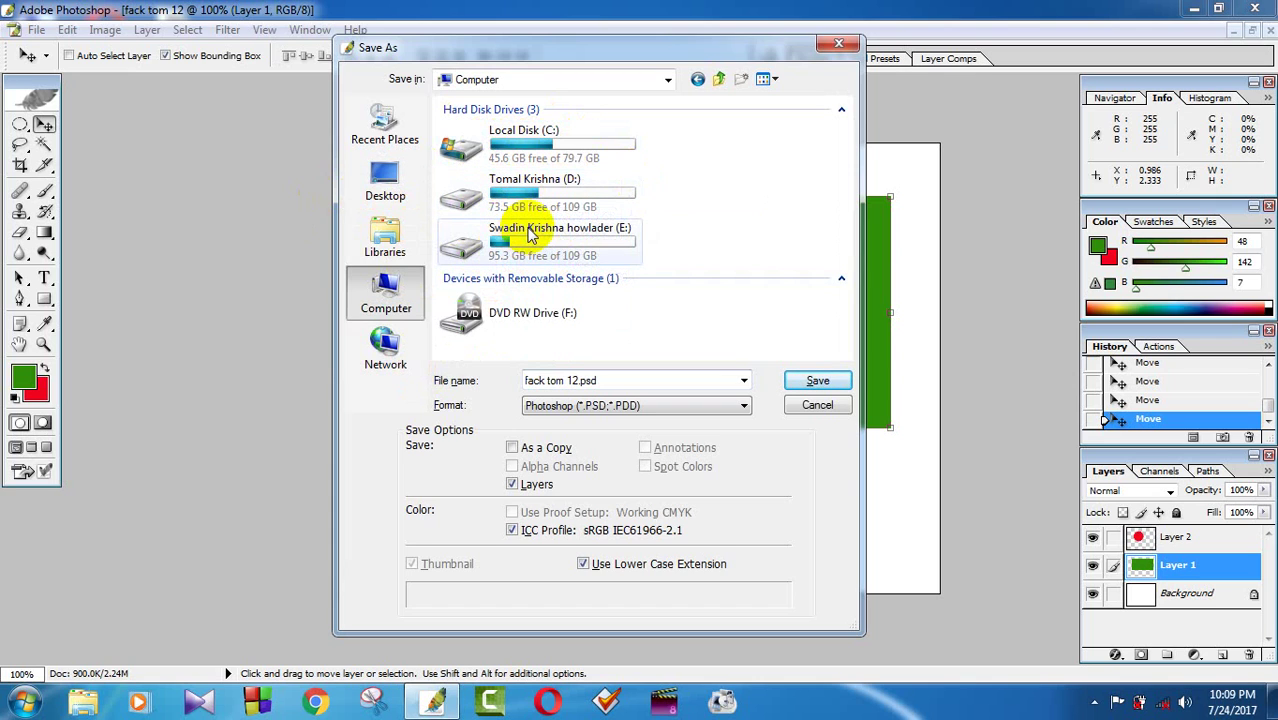
double_click(531, 232)
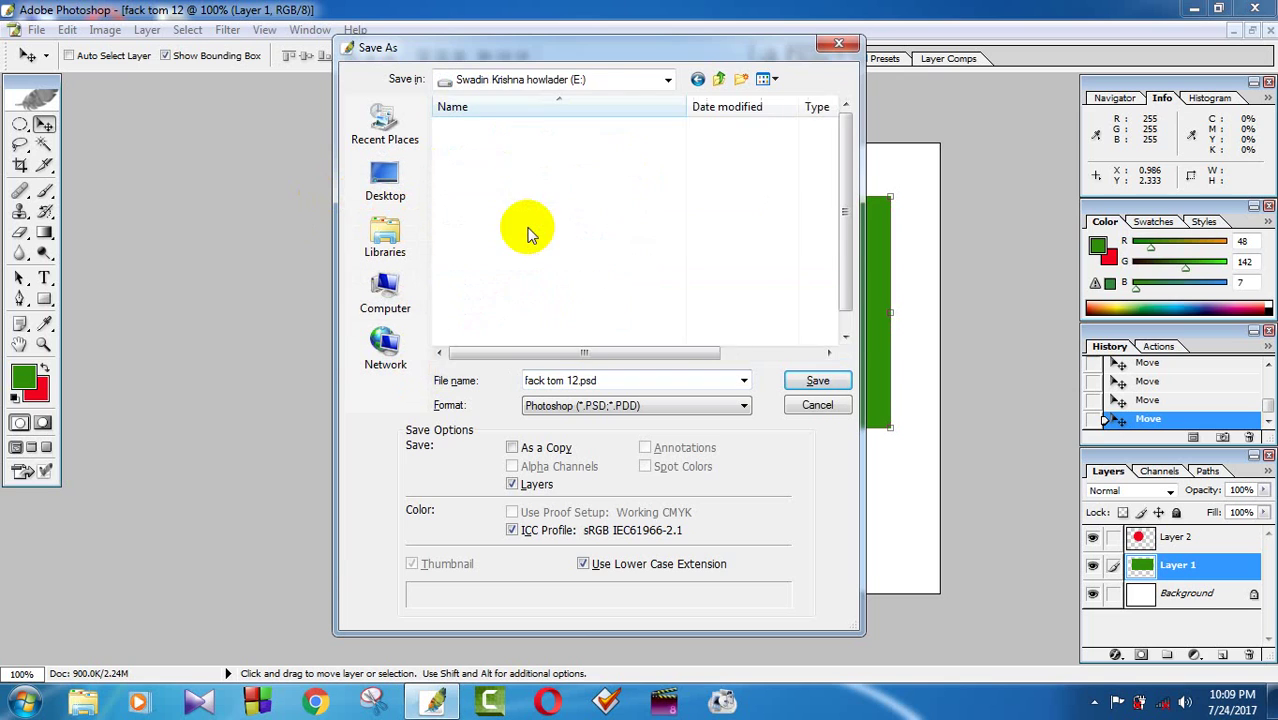
scroll(535, 222, "down", 1)
scroll(488, 193, "up", 1)
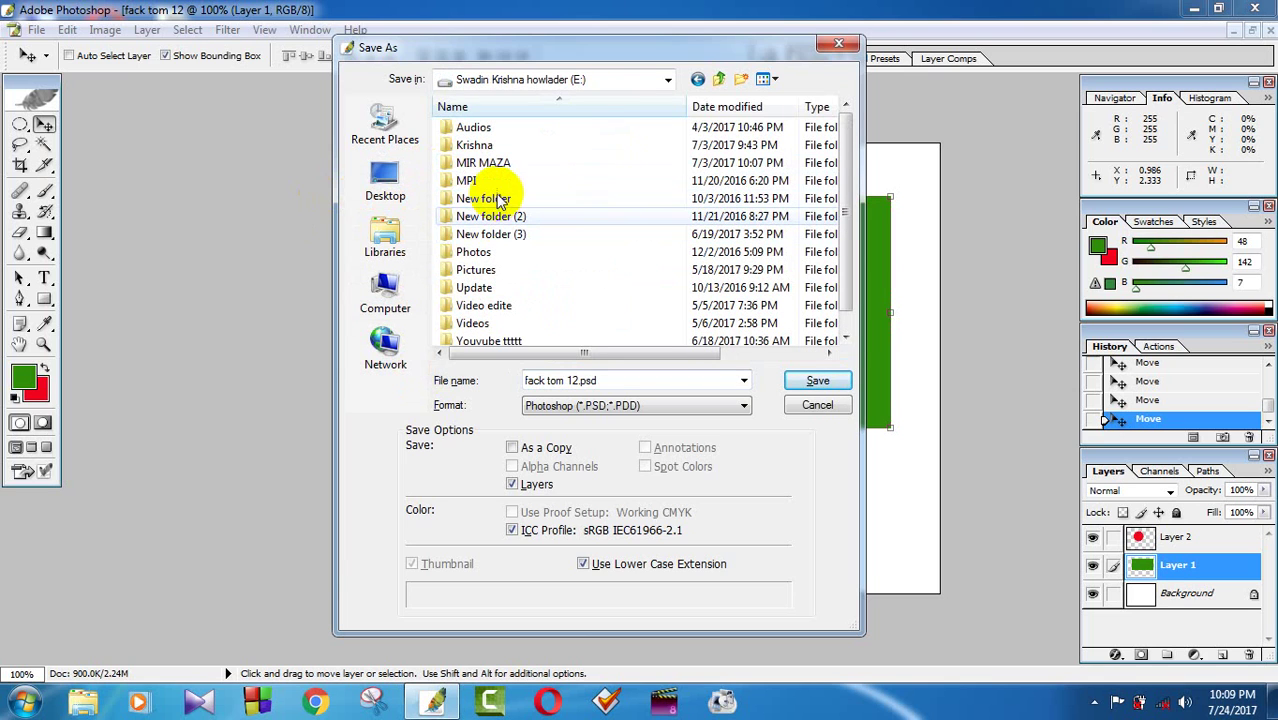
left_click(697, 80)
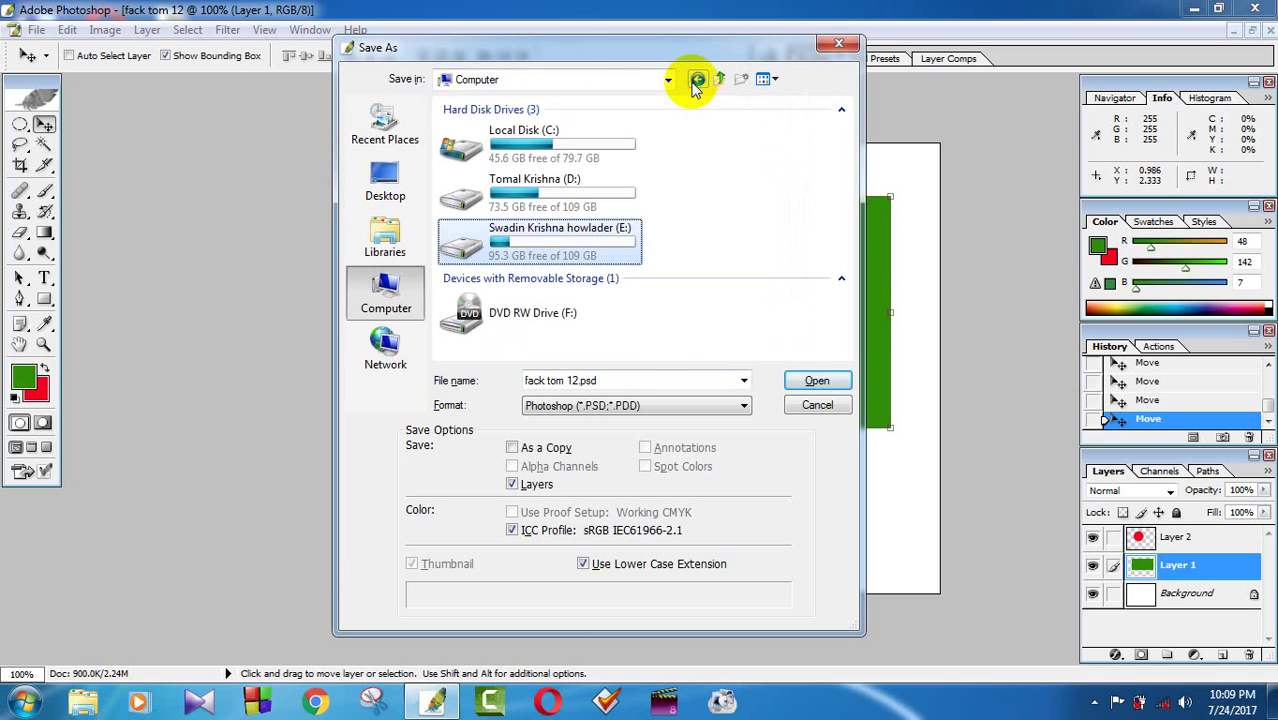
double_click(566, 230)
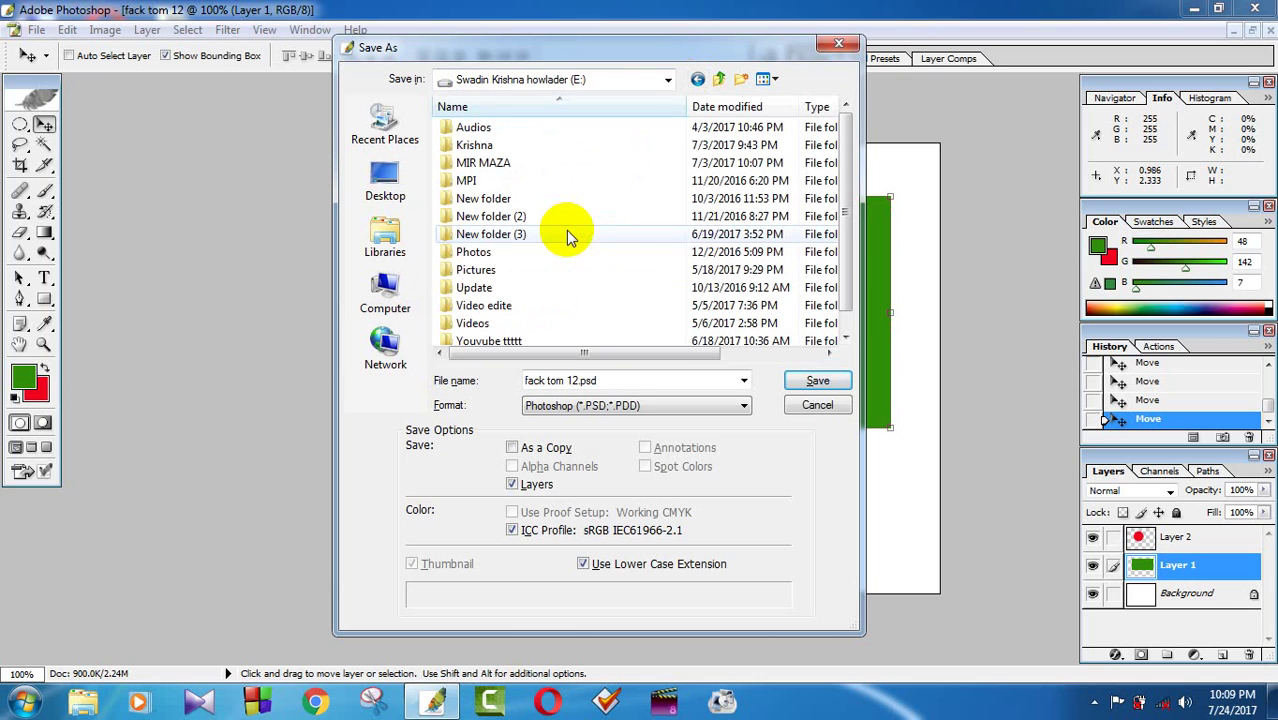
left_click(697, 80)
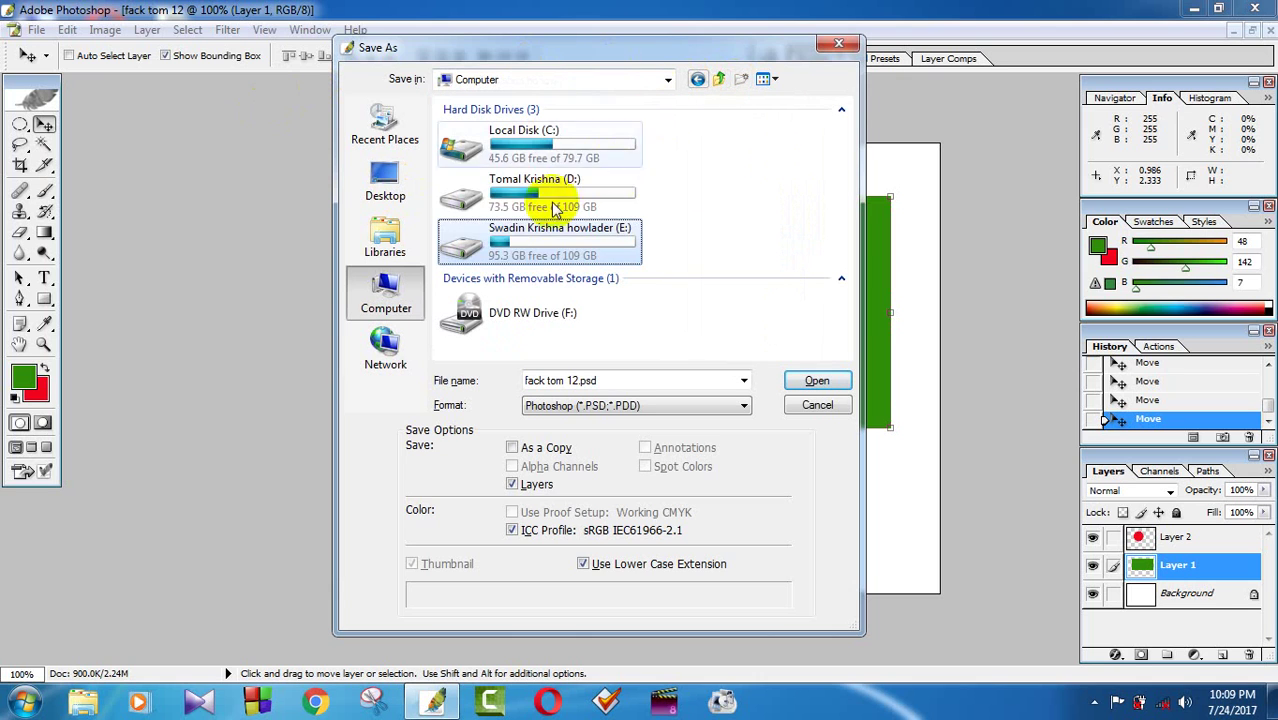
Save the document as fack tom 12.psd in Photoshop format in drive D's photos folder, with Maximize compatibility on.
double_click(570, 186)
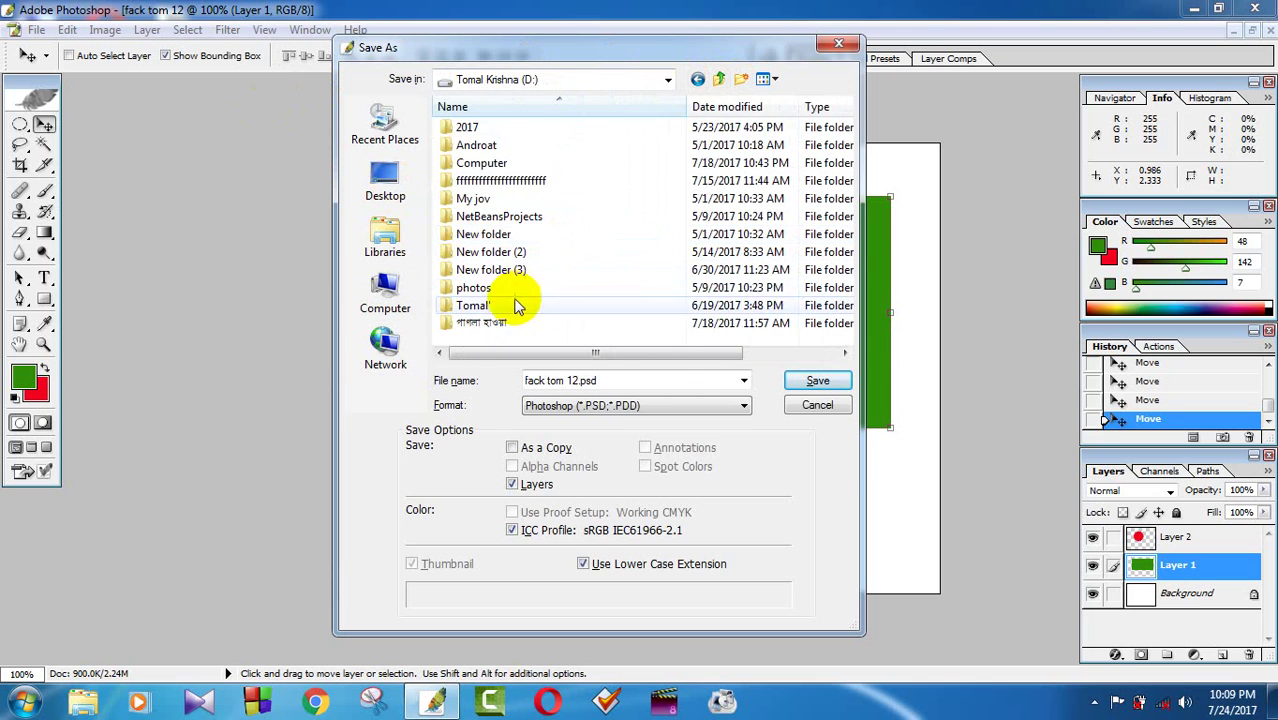
double_click(485, 287)
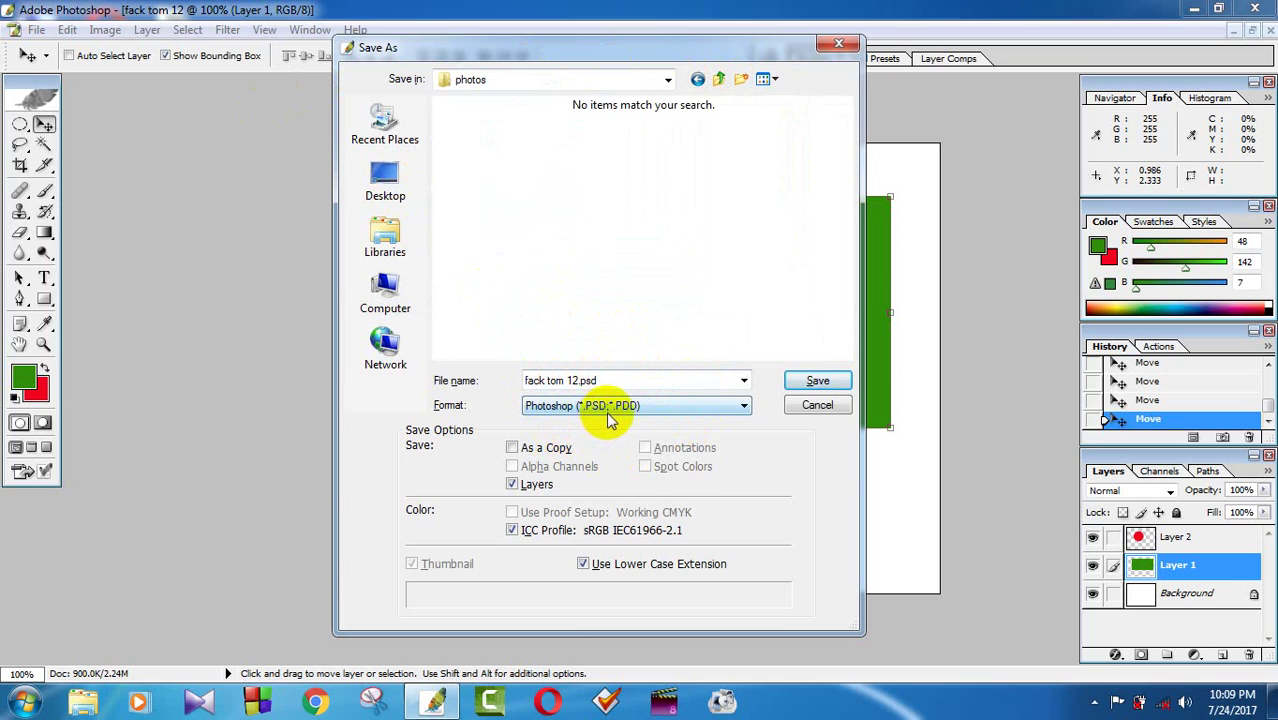
left_click(744, 407)
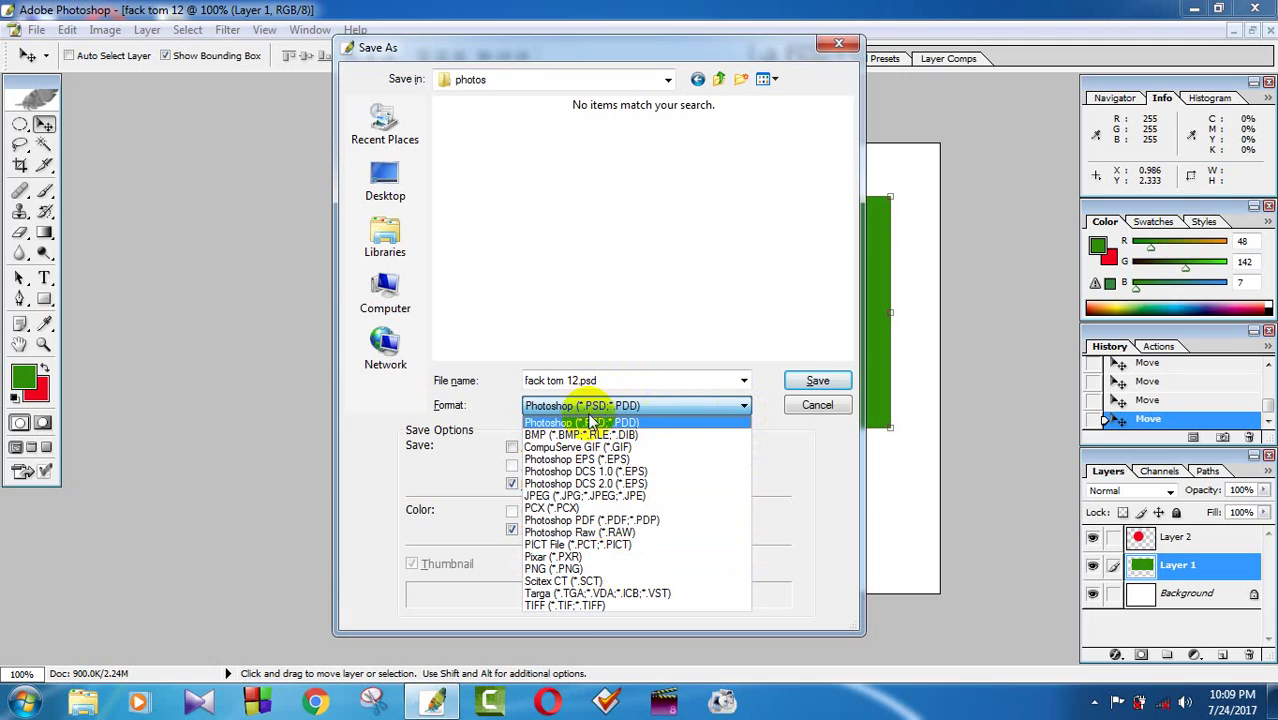
left_click(737, 406)
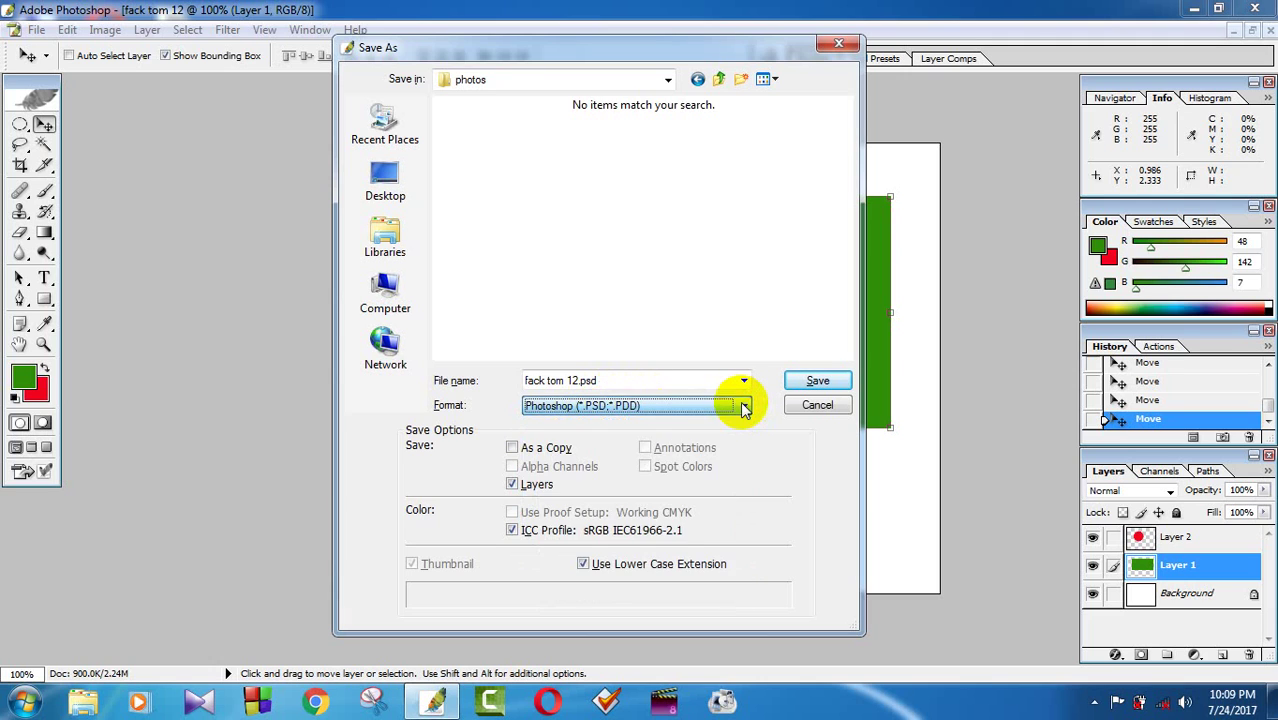
left_click(818, 382)
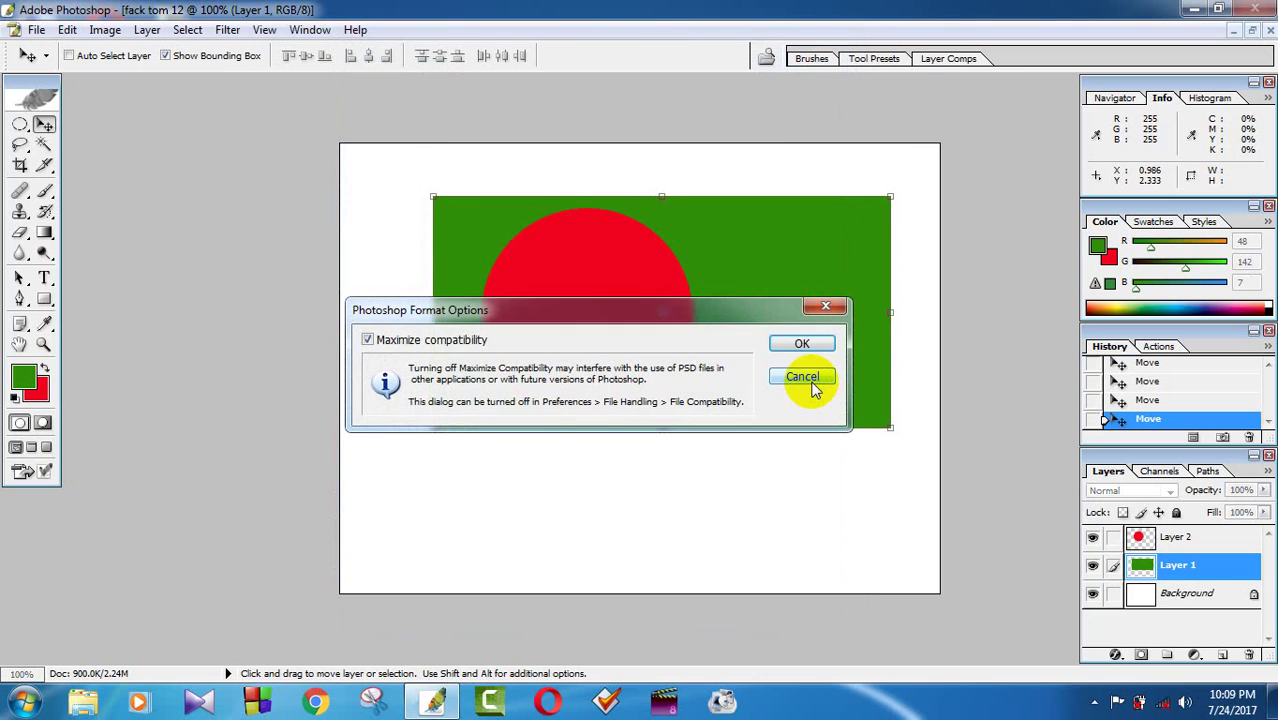
left_click(816, 350)
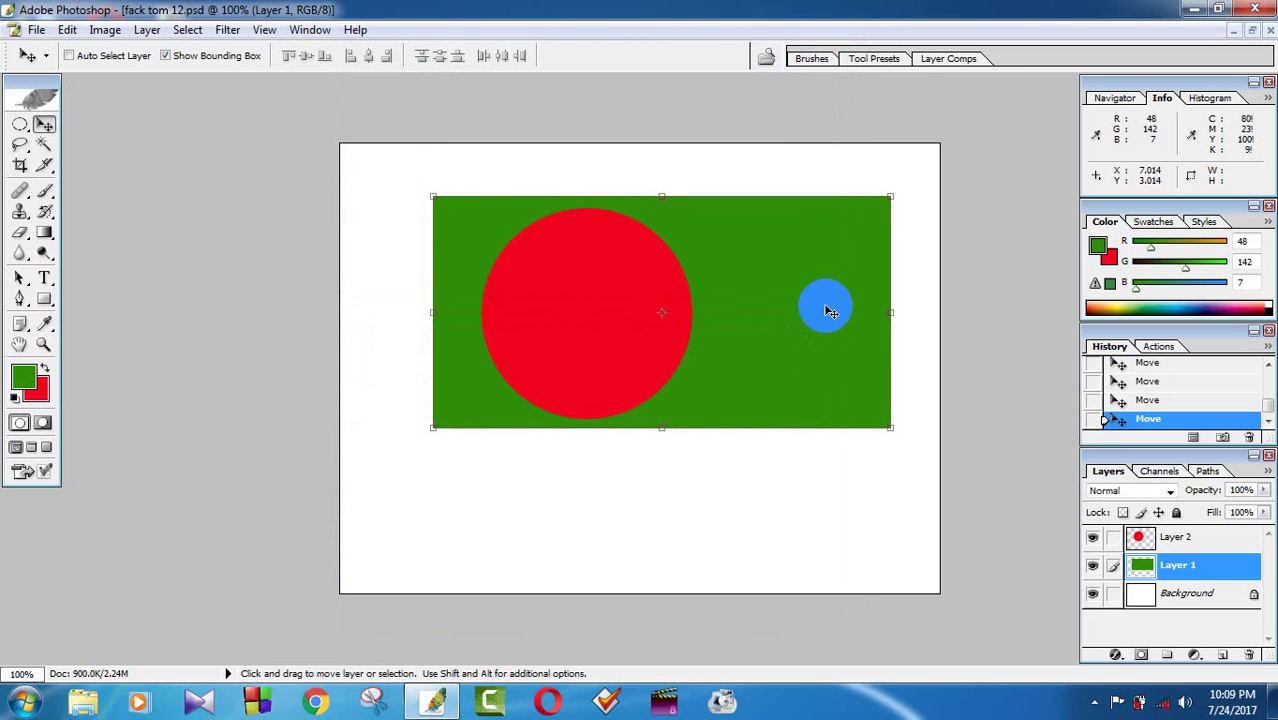
Minimize Photoshop and look for the saved fack tom 12.psd in the photos folder on drive D.
left_click(1192, 12)
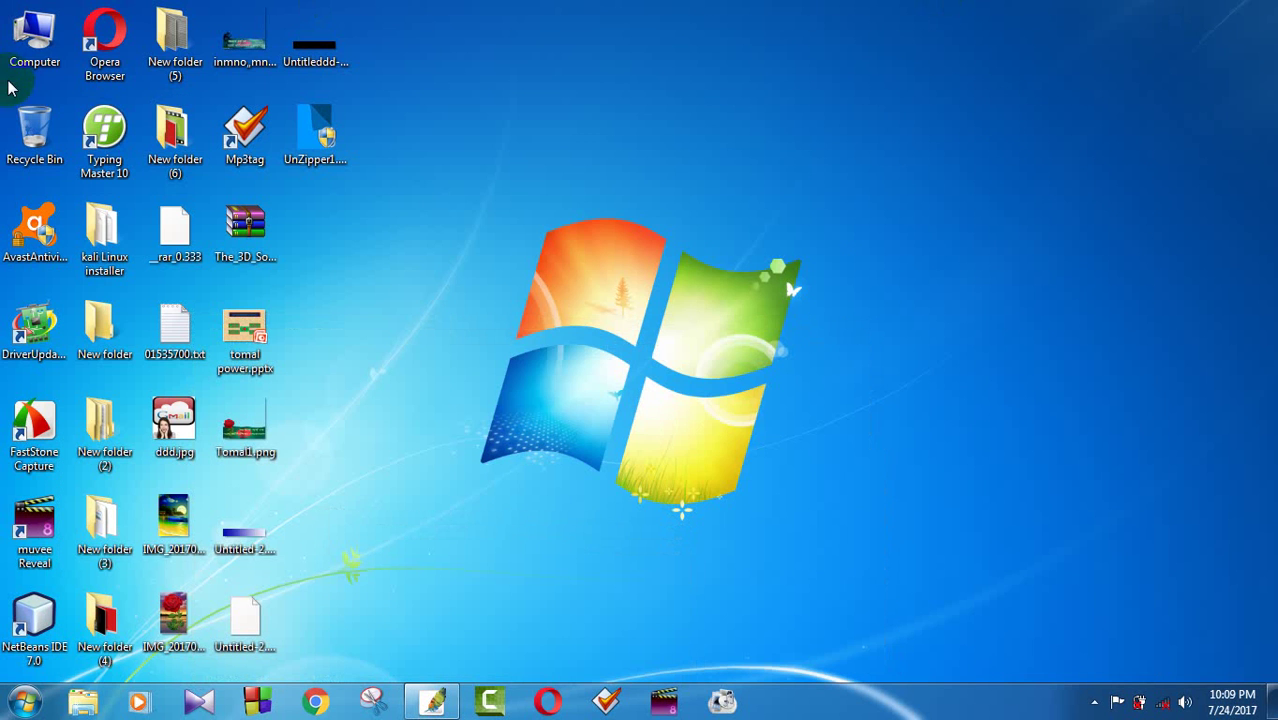
double_click(34, 35)
double_click(765, 238)
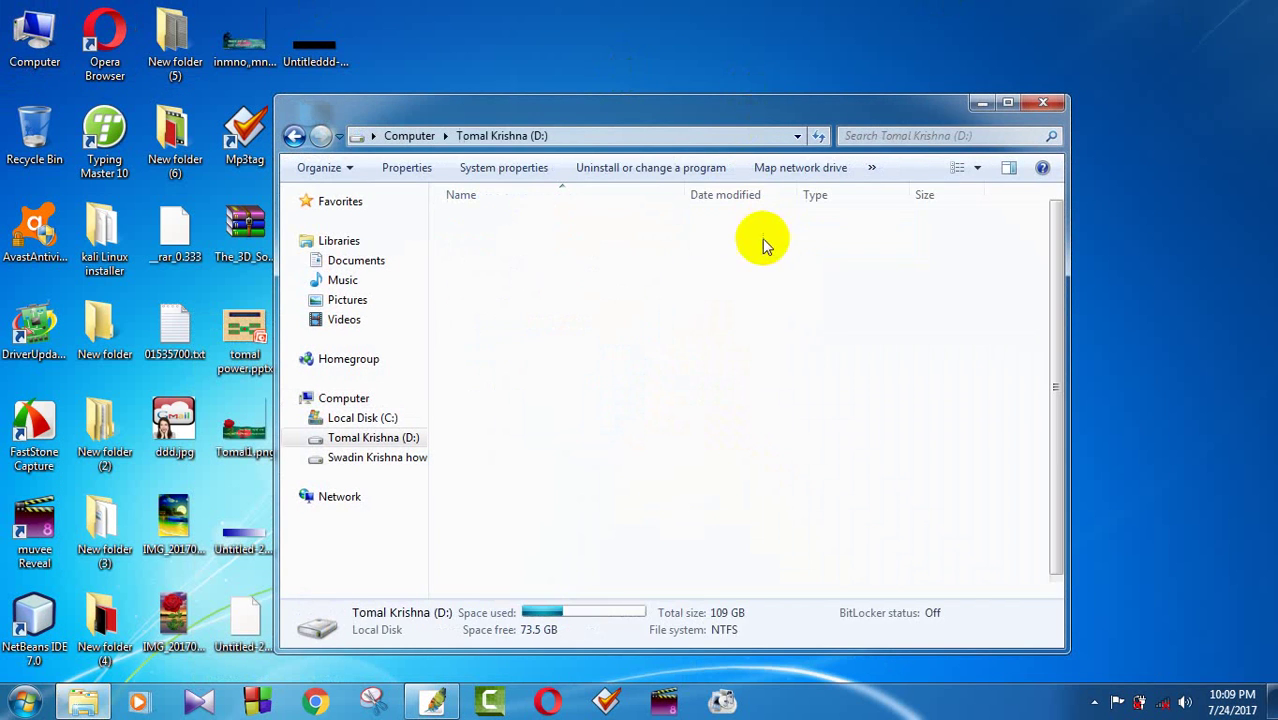
double_click(459, 396)
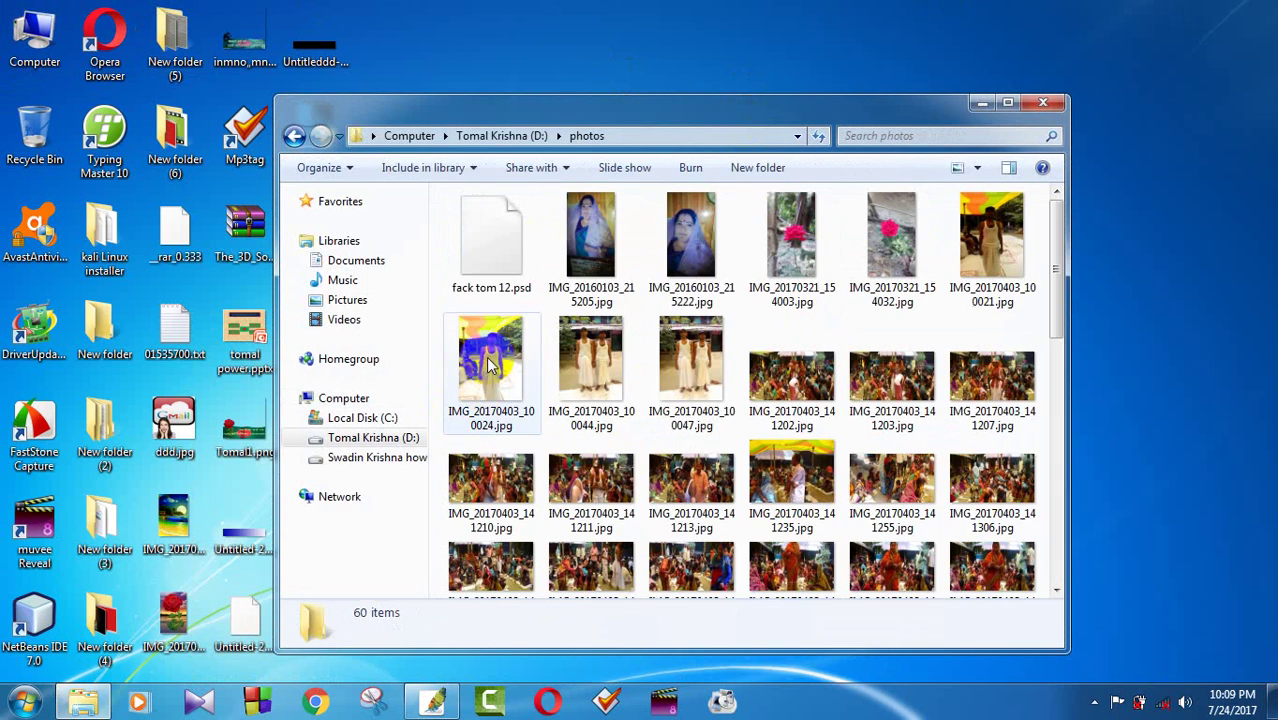
scroll(542, 365, "down", 4)
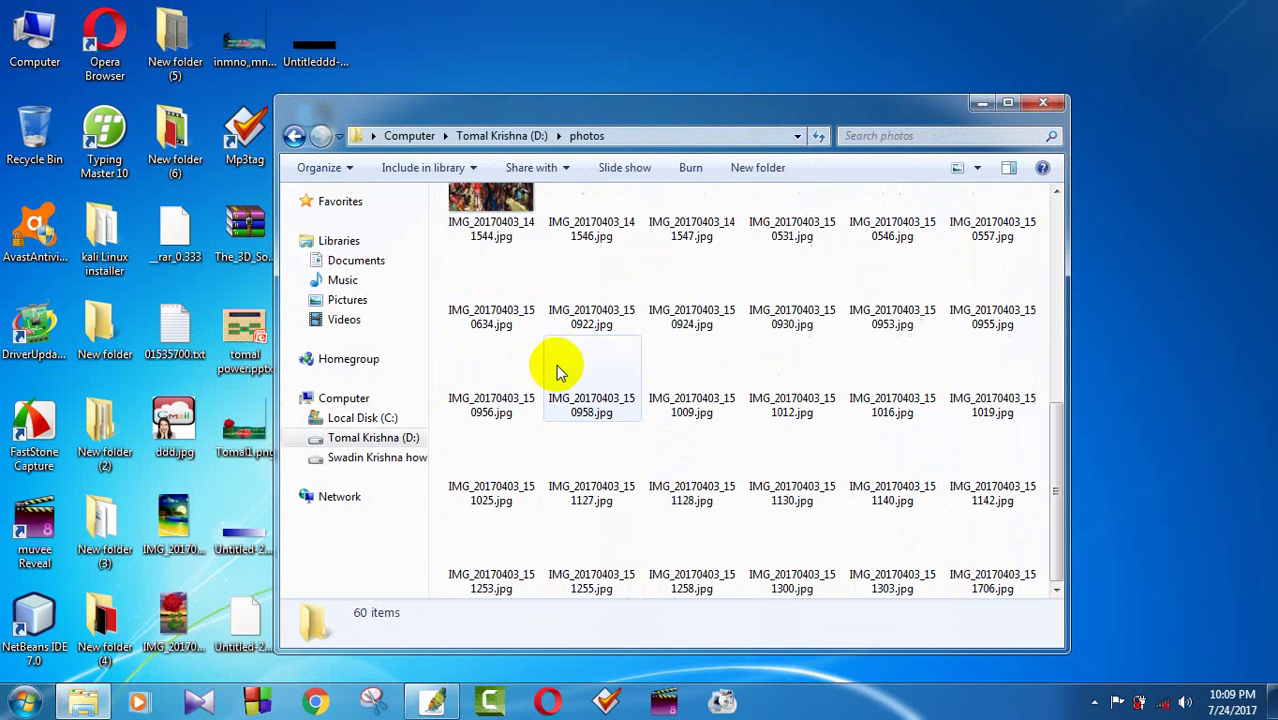
scroll(545, 366, "up", 4)
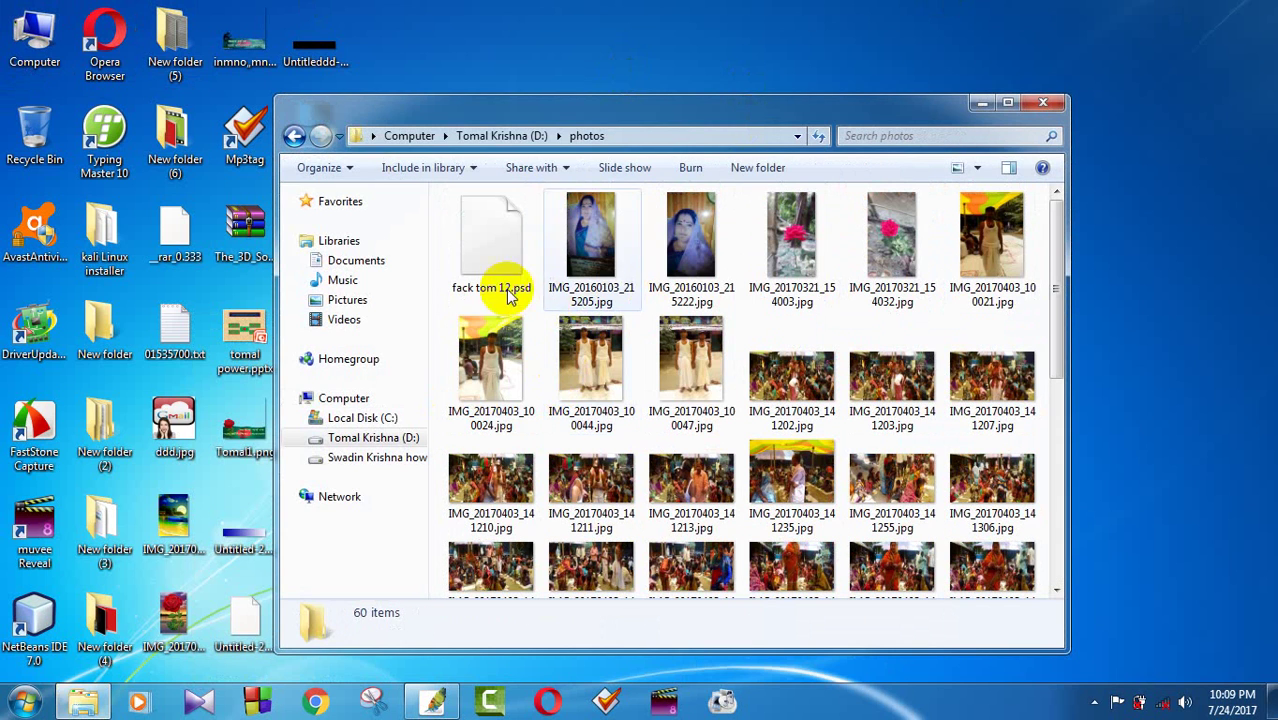
Go back to drive D, reopen the photos folder and open fack tom 12.psd in Photoshop.
left_click(294, 137)
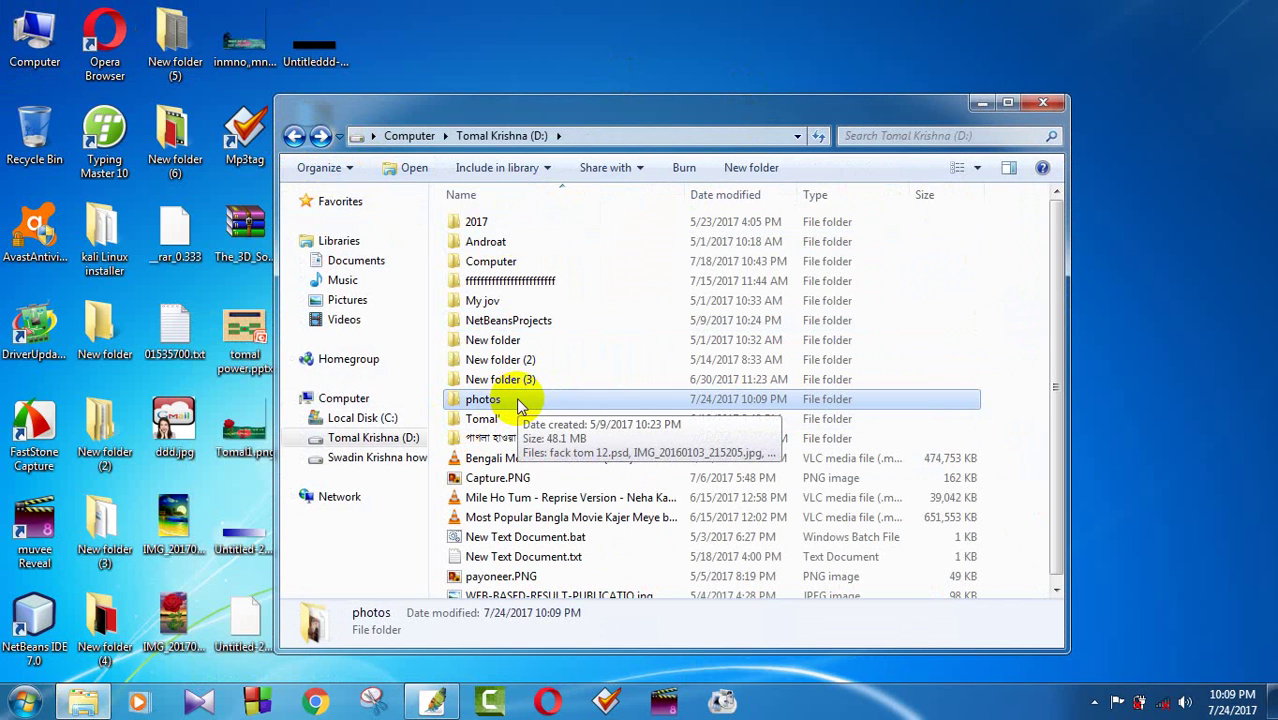
double_click(516, 397)
double_click(458, 245)
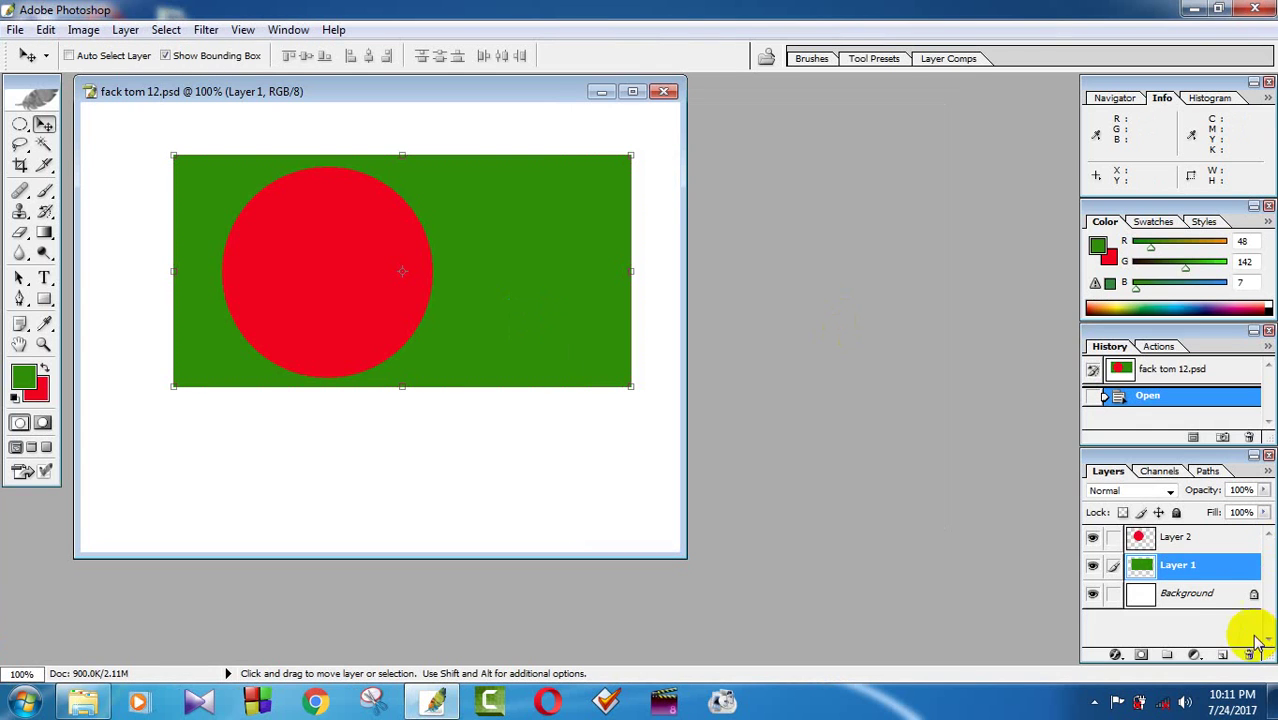
Activate Layer 2, maximize the document window and move the red circle slightly to the right on the green rectangle.
left_click(1160, 594)
left_click(1160, 544)
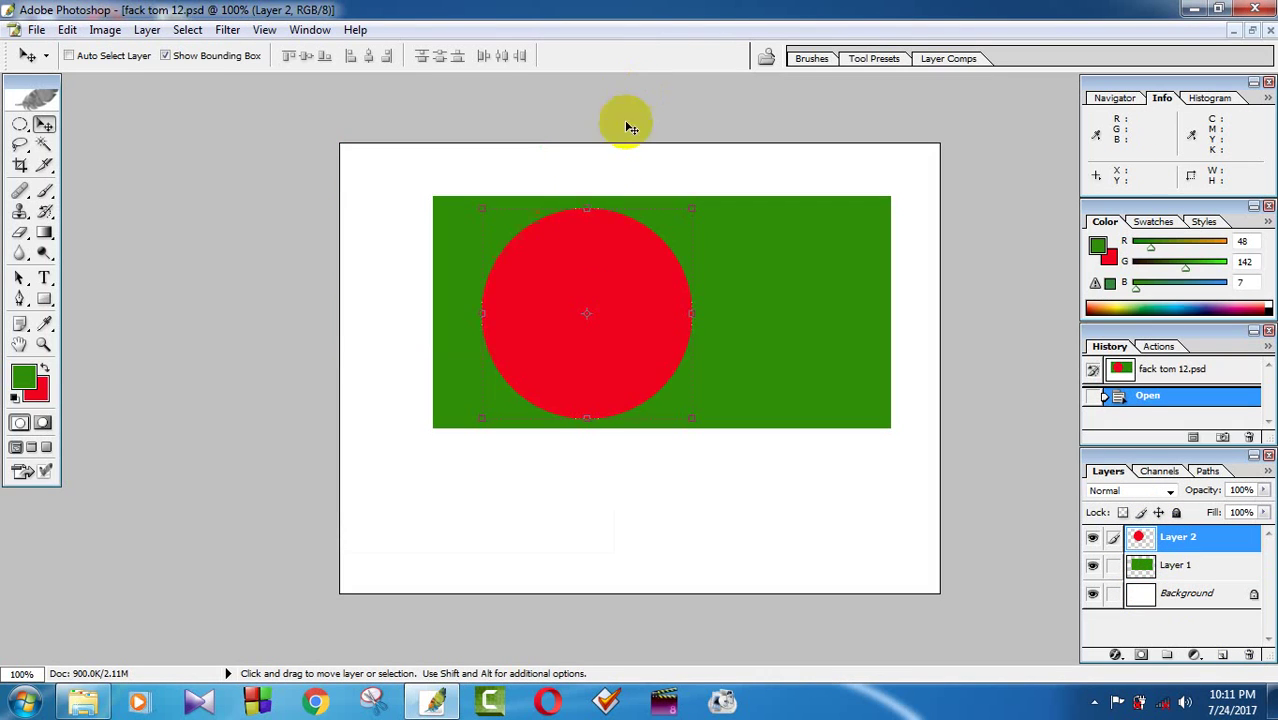
left_click(632, 91)
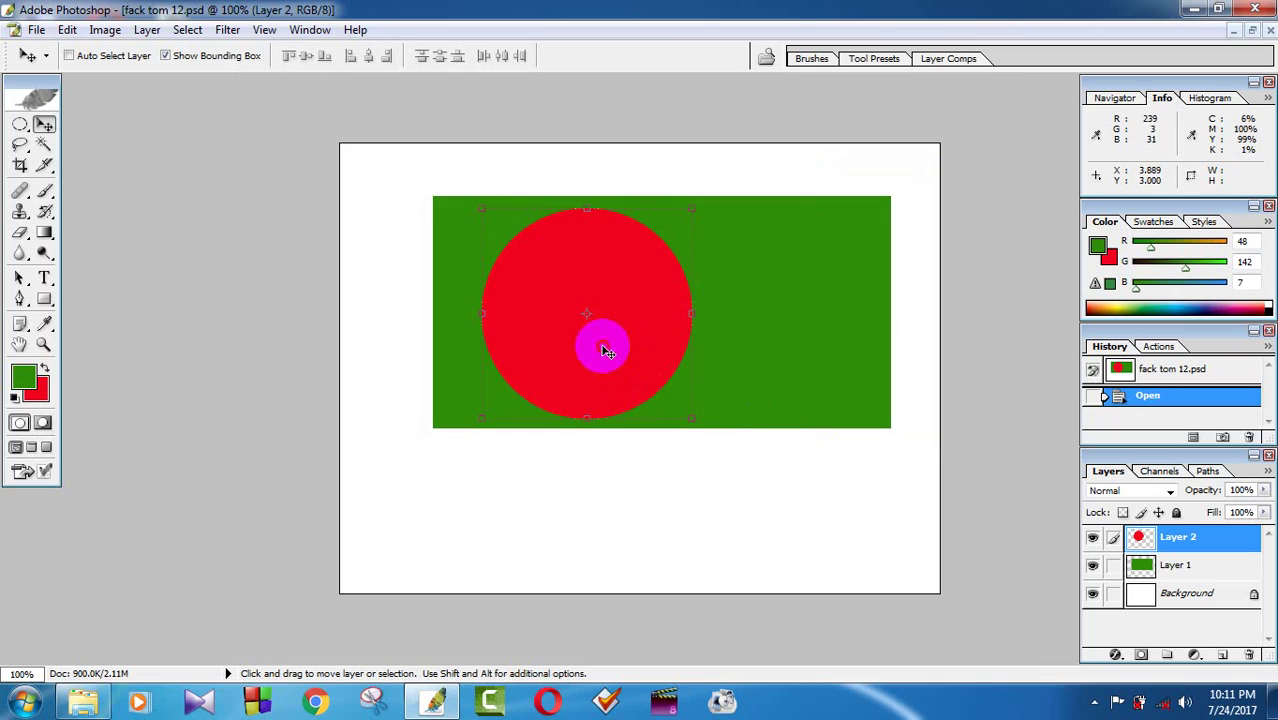
mouse_move(602, 343)
left_mouse_down()
mouse_move(637, 342)
mouse_move(600, 350)
mouse_move(626, 347)
left_mouse_up()
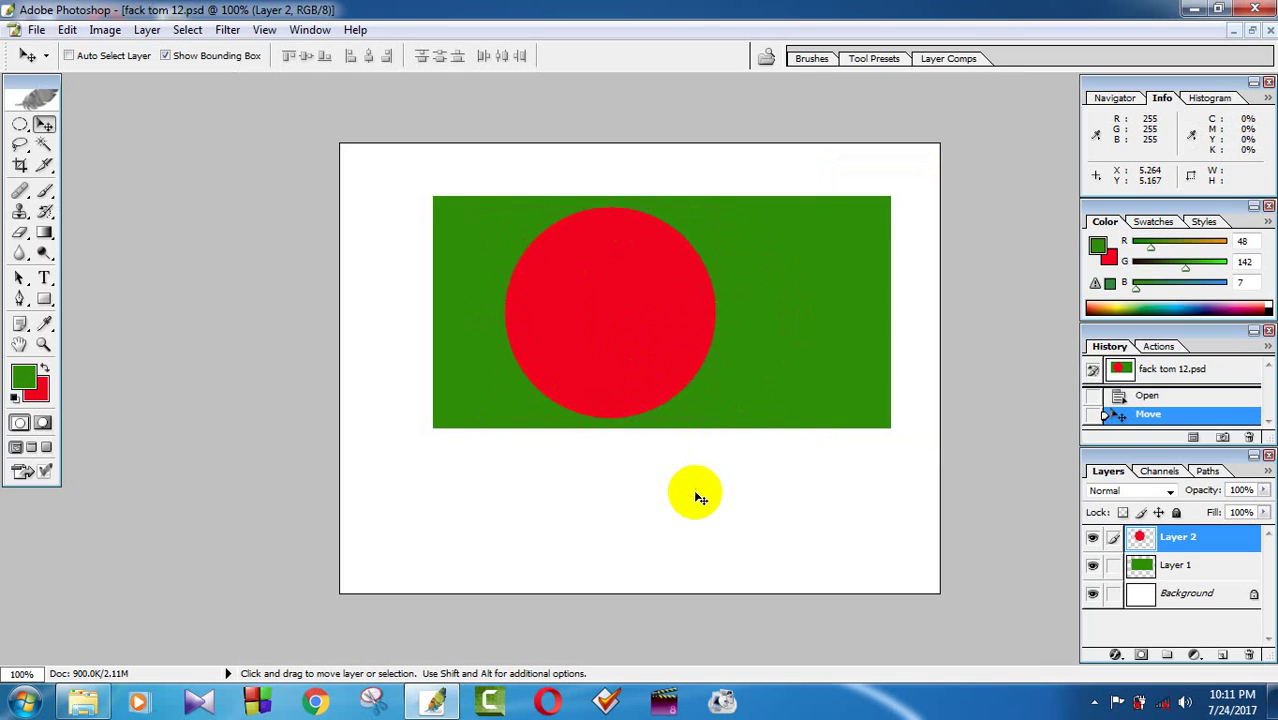
Close Photoshop without saving the changes and close the photos folder window.
left_click(1262, 8)
left_click(641, 283)
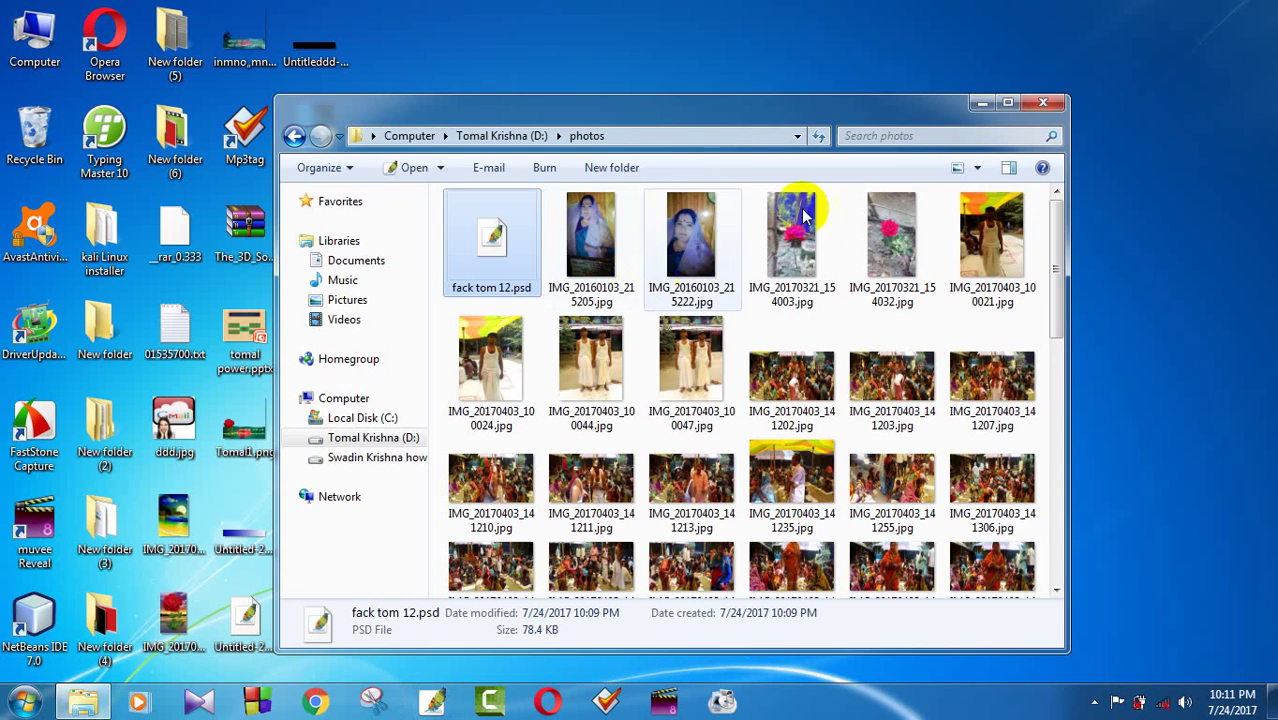
left_click(1047, 122)
Refresh the Windows desktop repeatedly.
right_click(622, 94)
left_click(684, 150)
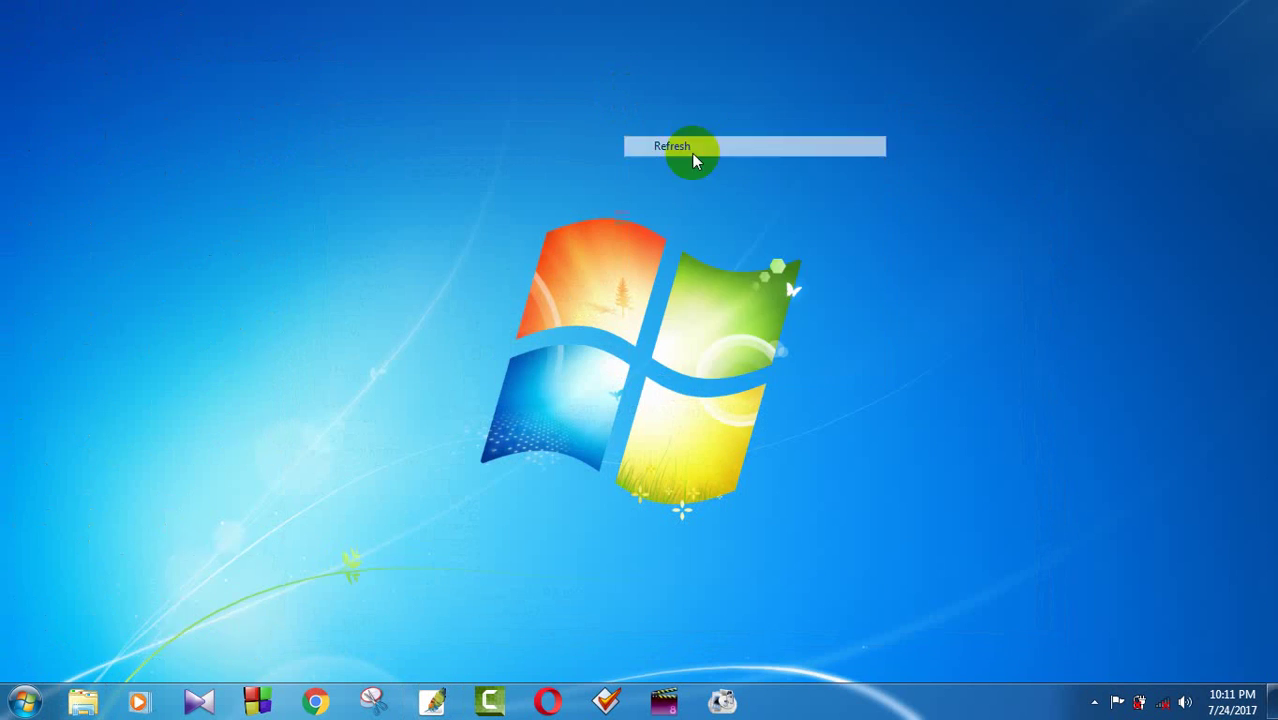
right_click(677, 144)
right_click(734, 198)
left_click(800, 253)
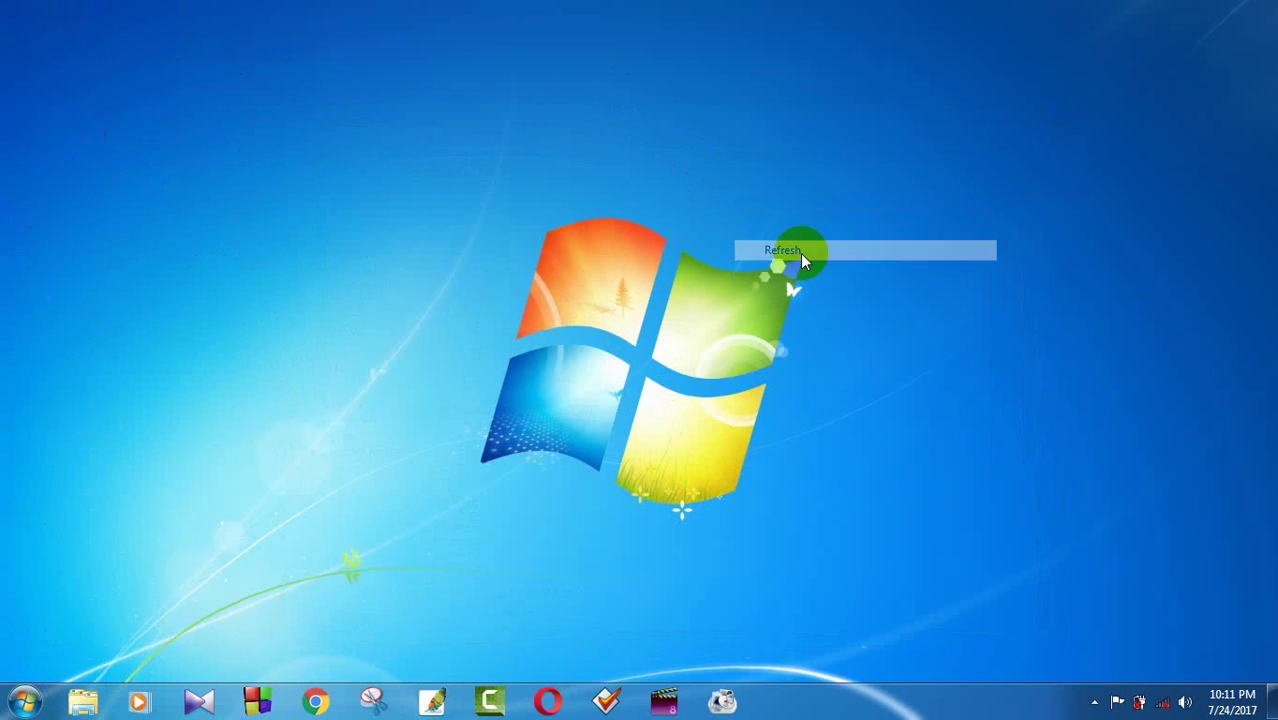